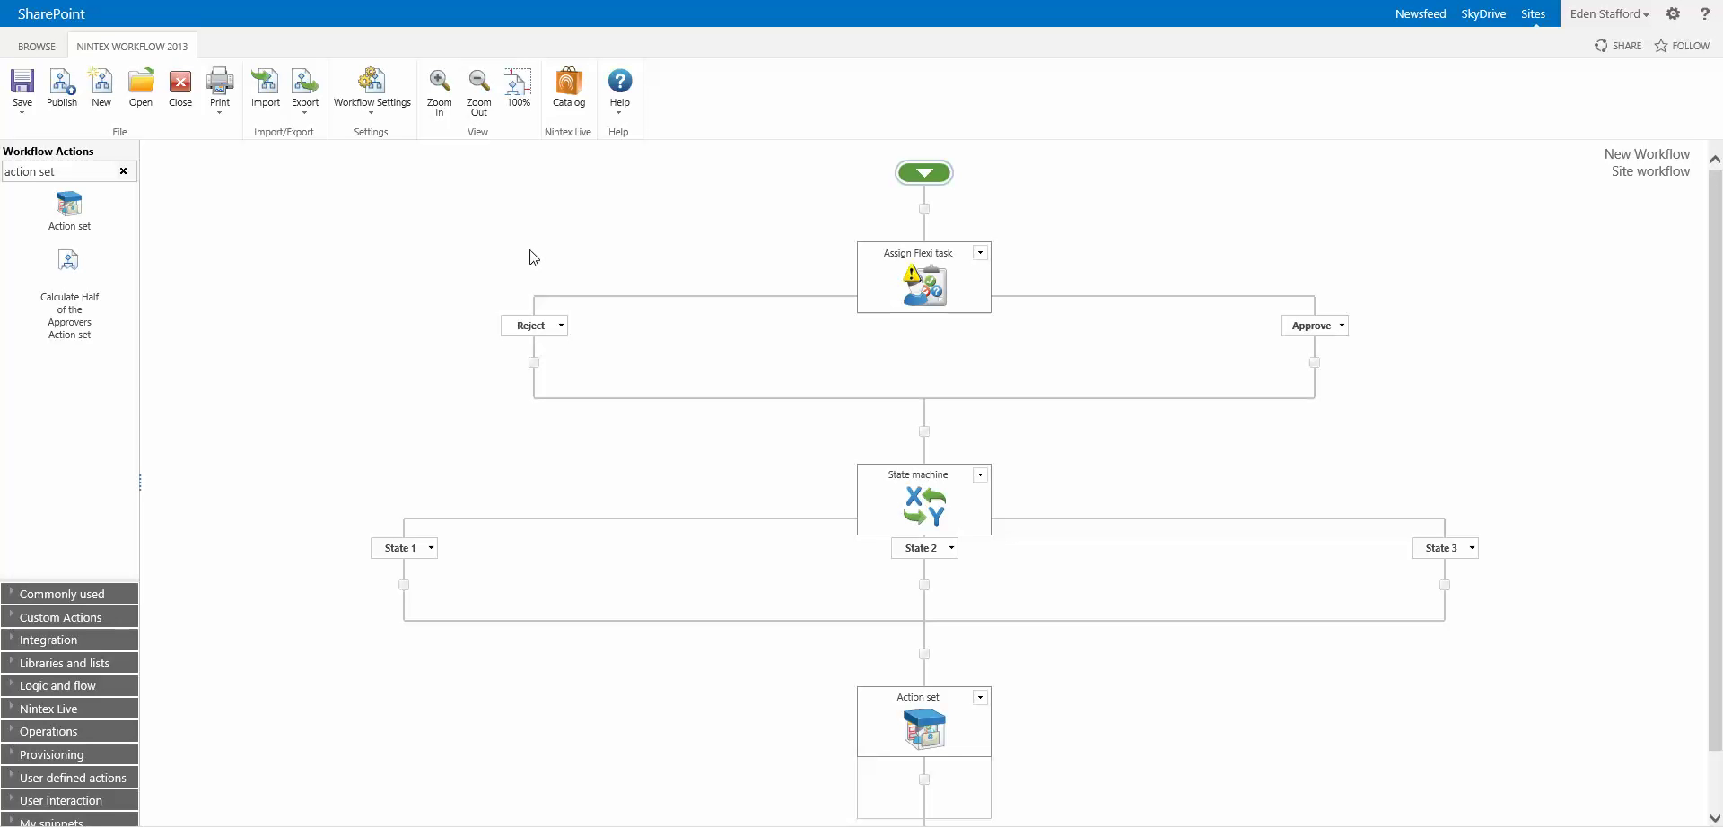
Step: Open the workflow's general settings and close them without changes
click(366, 112)
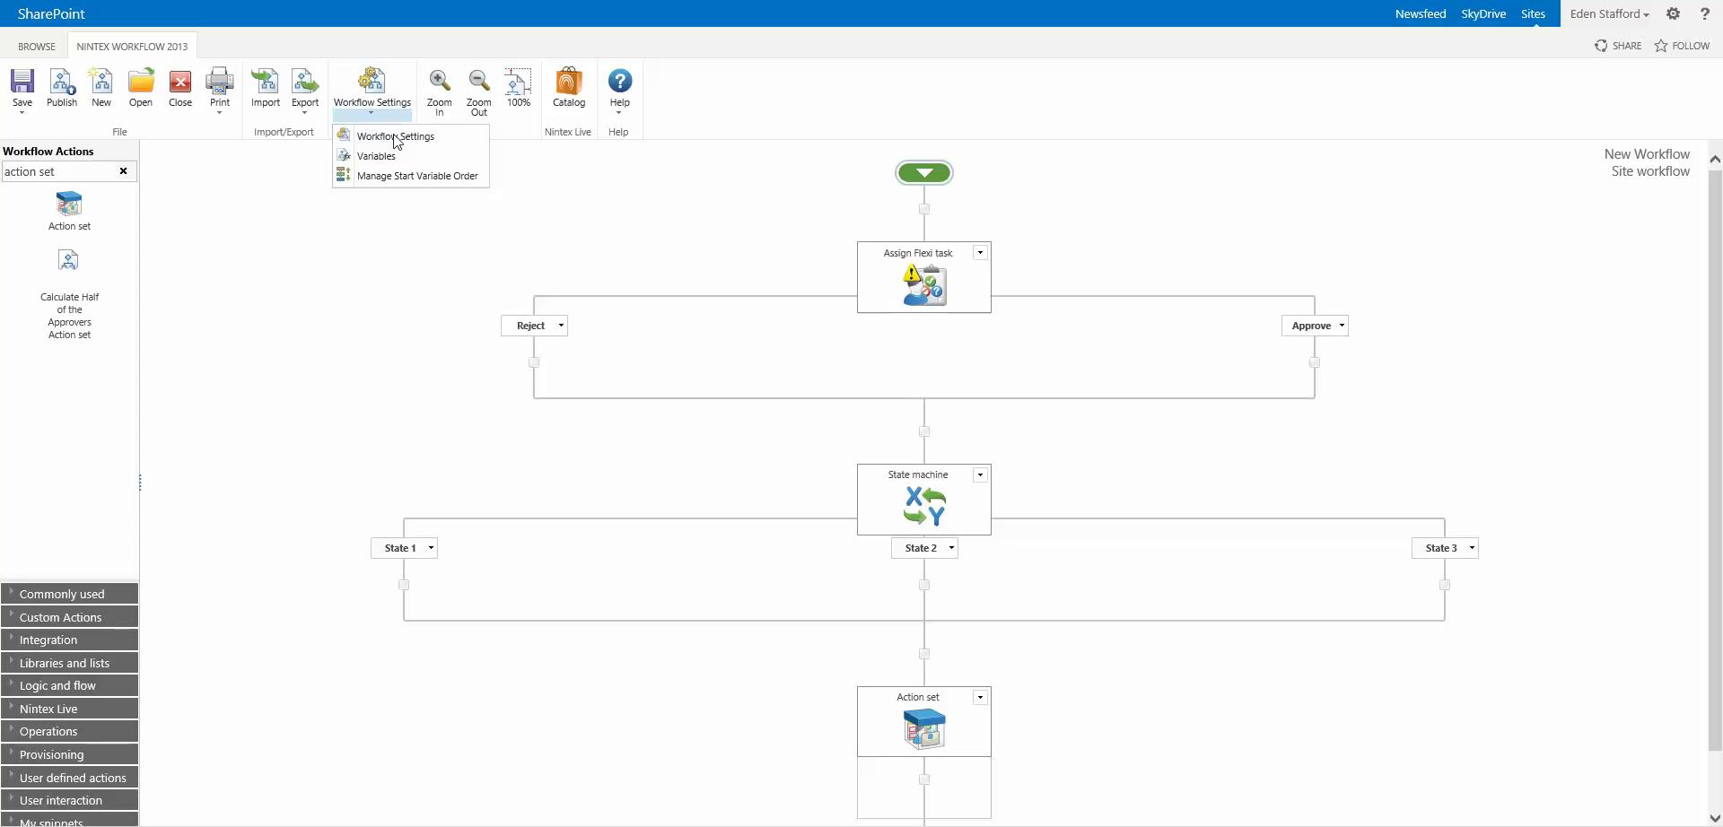
click(384, 84)
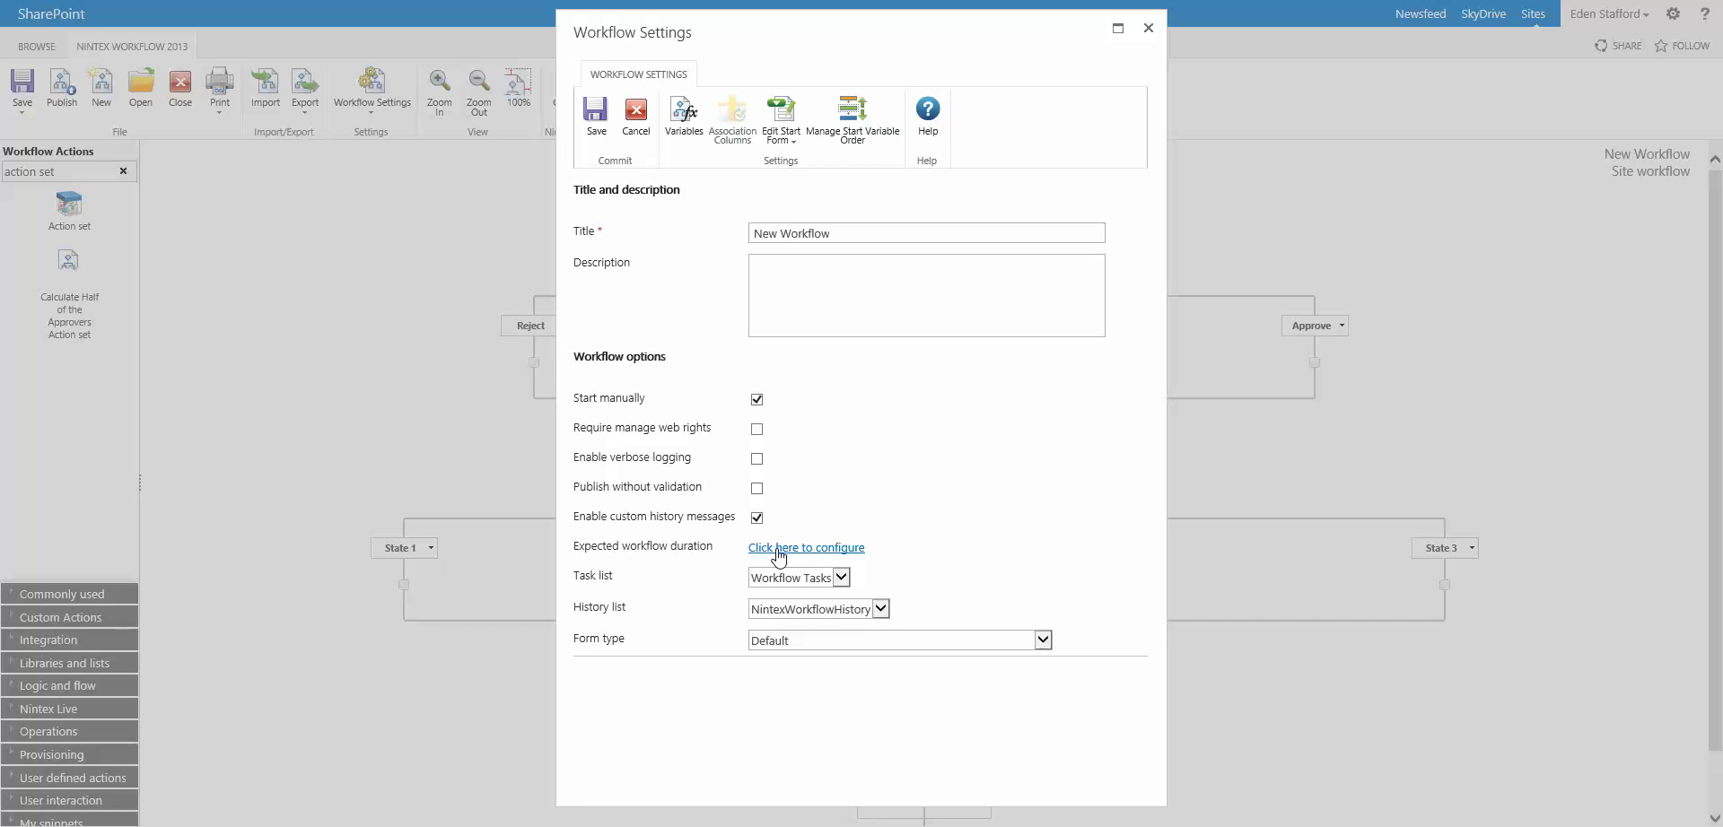
click(1147, 28)
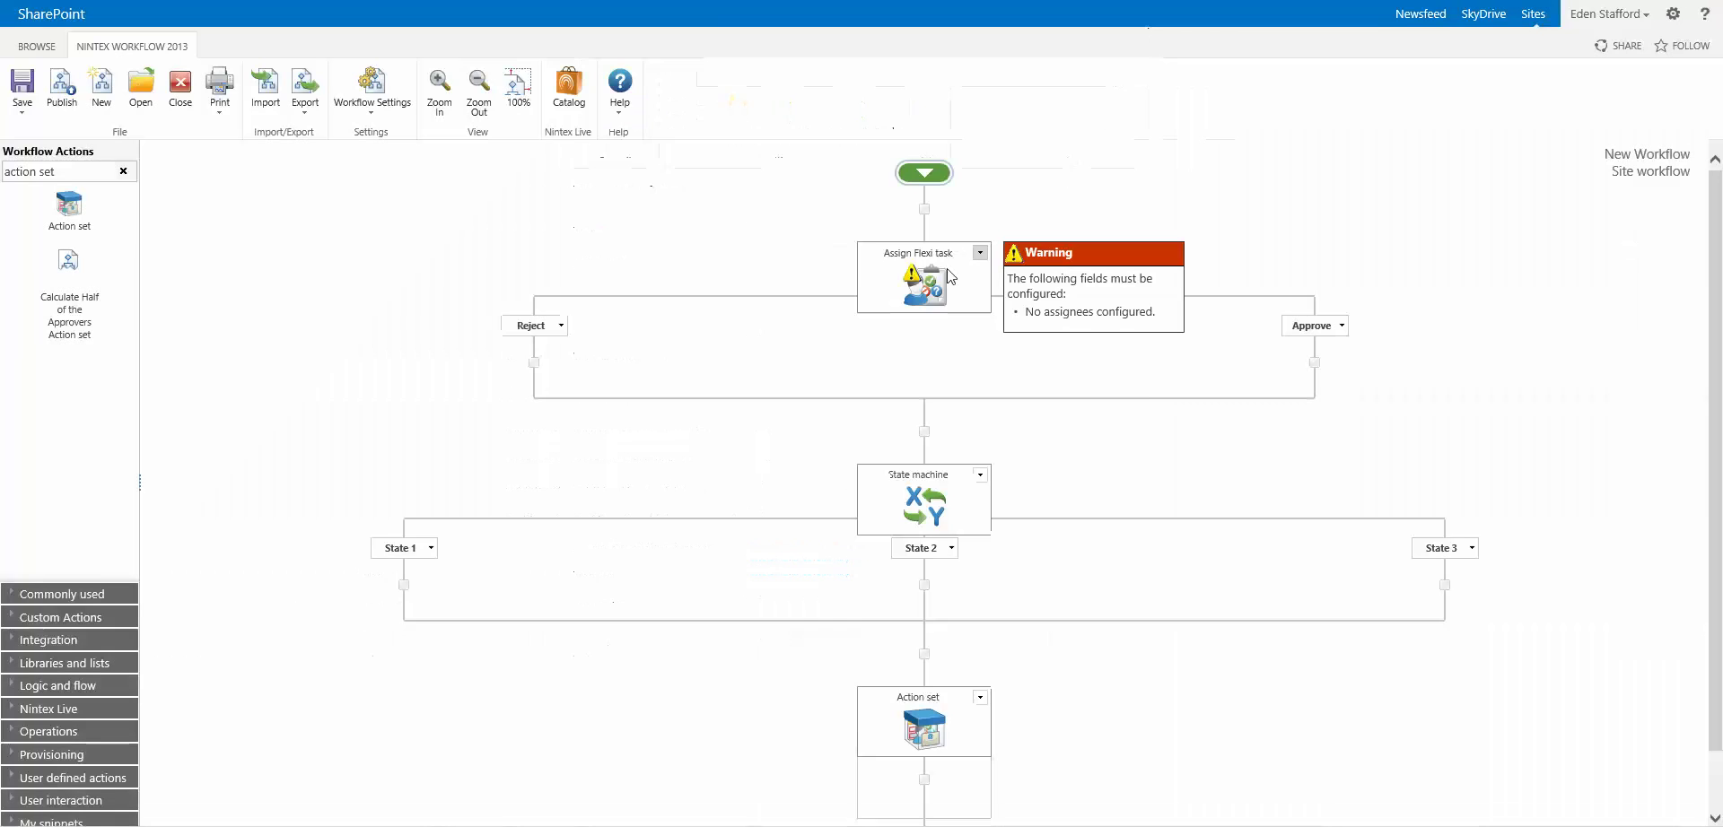
Step: Open the Assign Flexi task configuration, view its Common tab, and check the Due Date sources
double_click(926, 280)
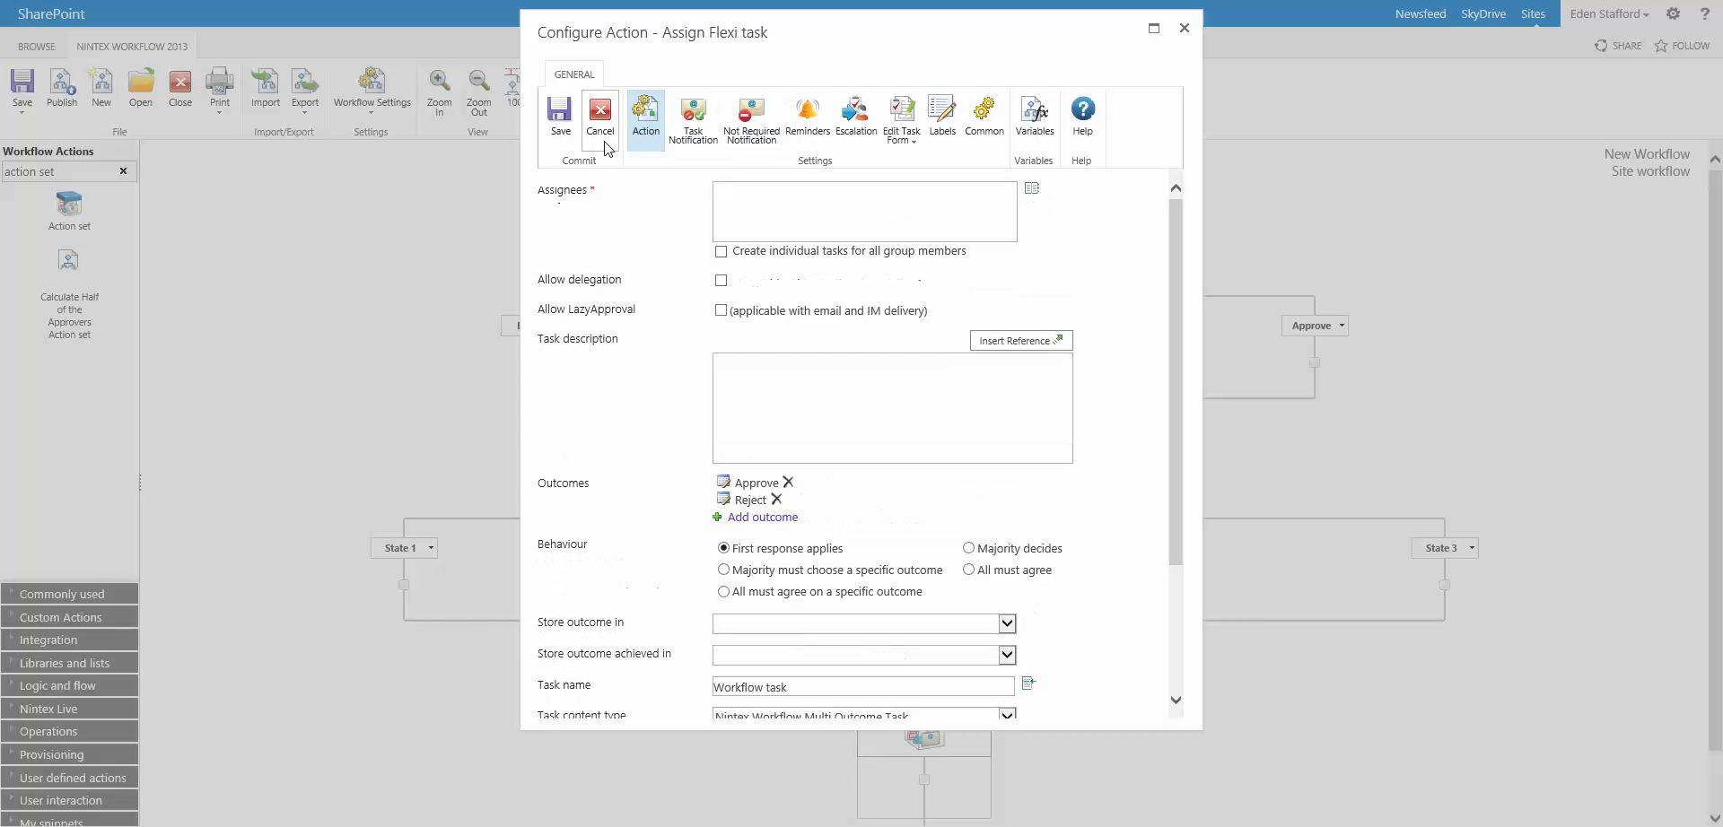
click(986, 115)
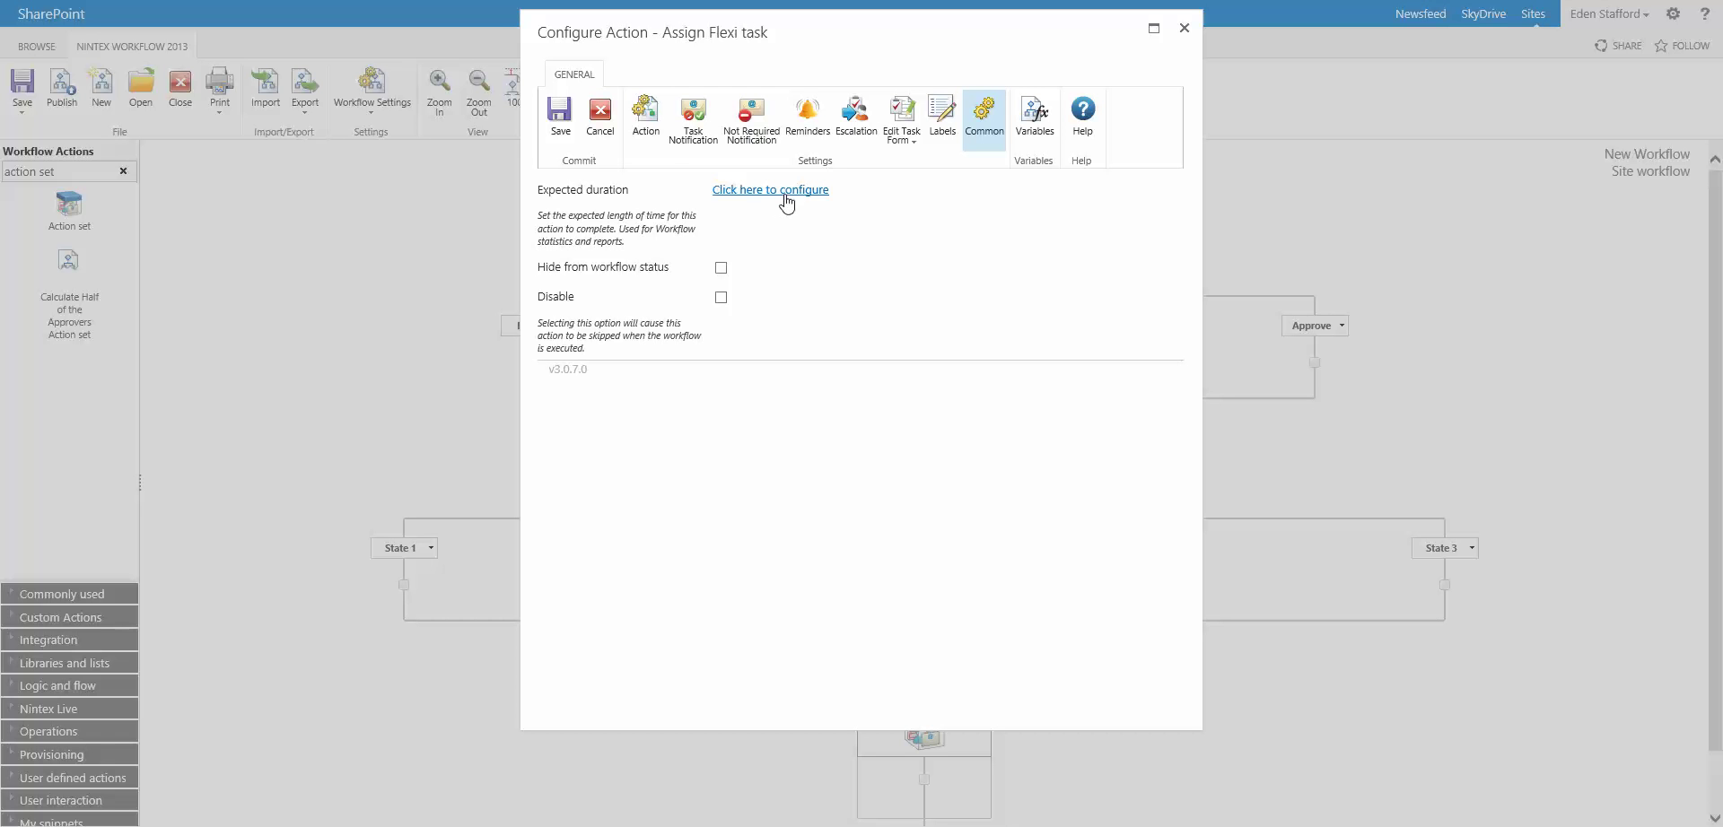
click(647, 116)
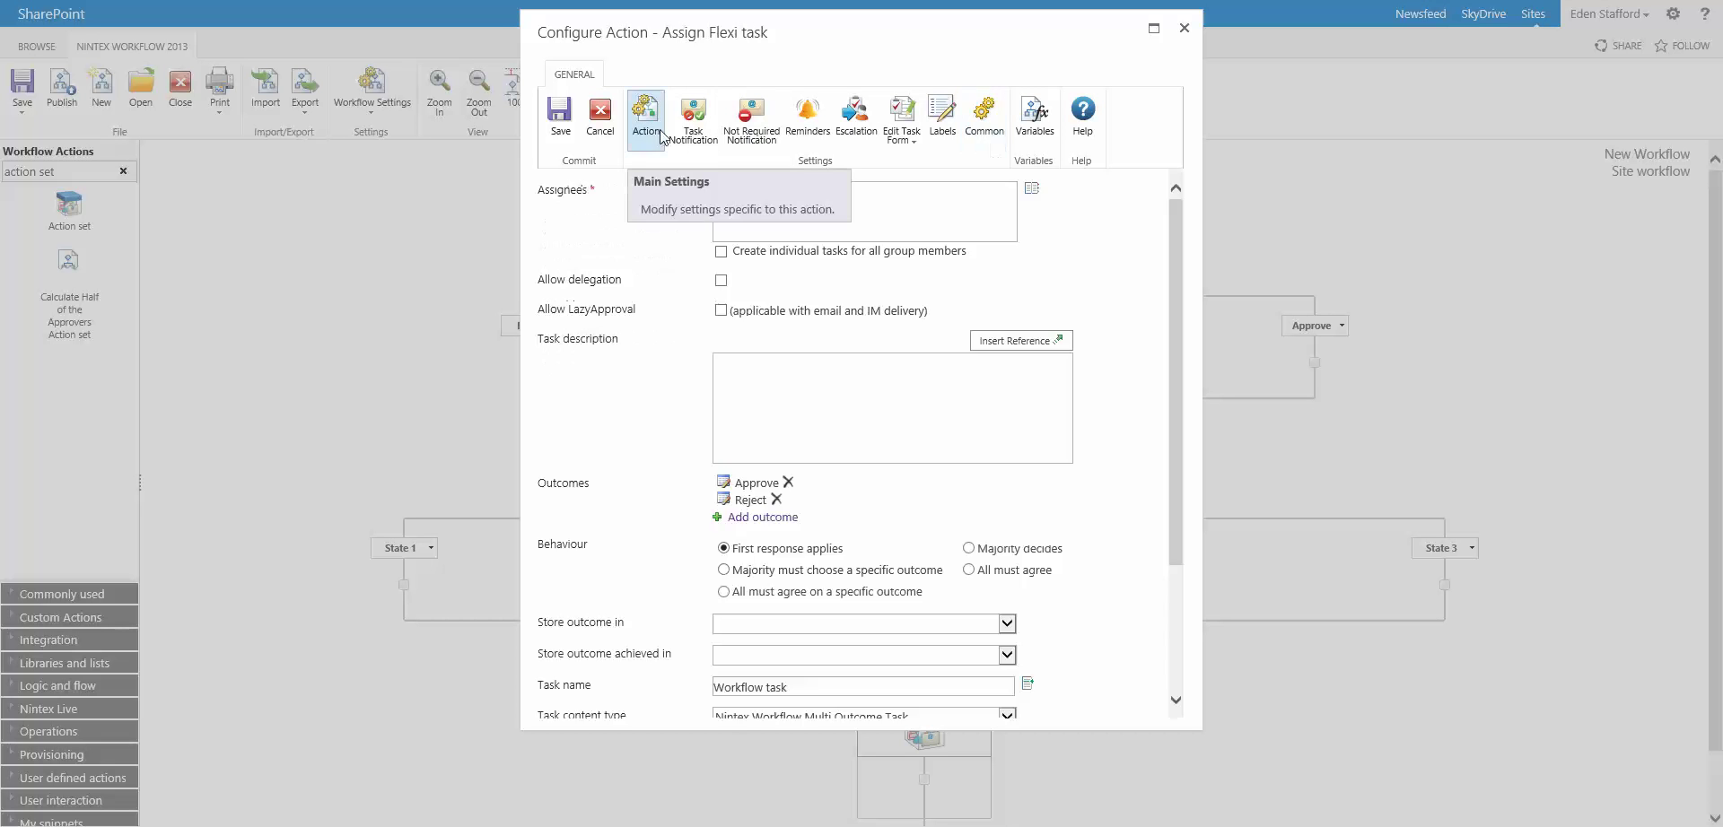
scroll(588, 520, down, 2)
scroll(588, 520, down, 1)
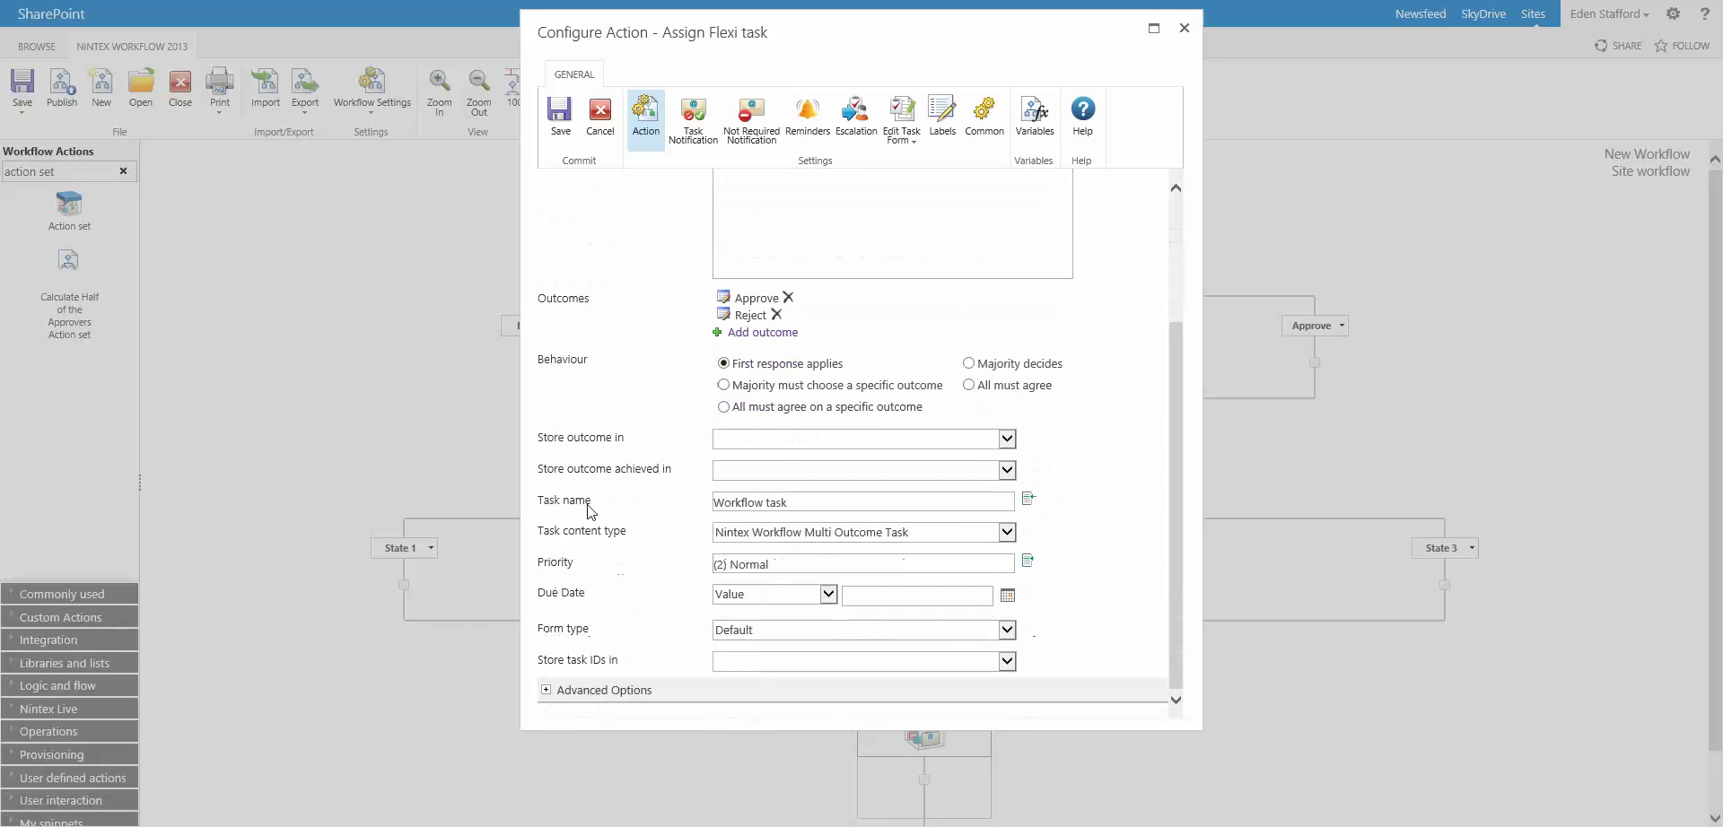
click(745, 595)
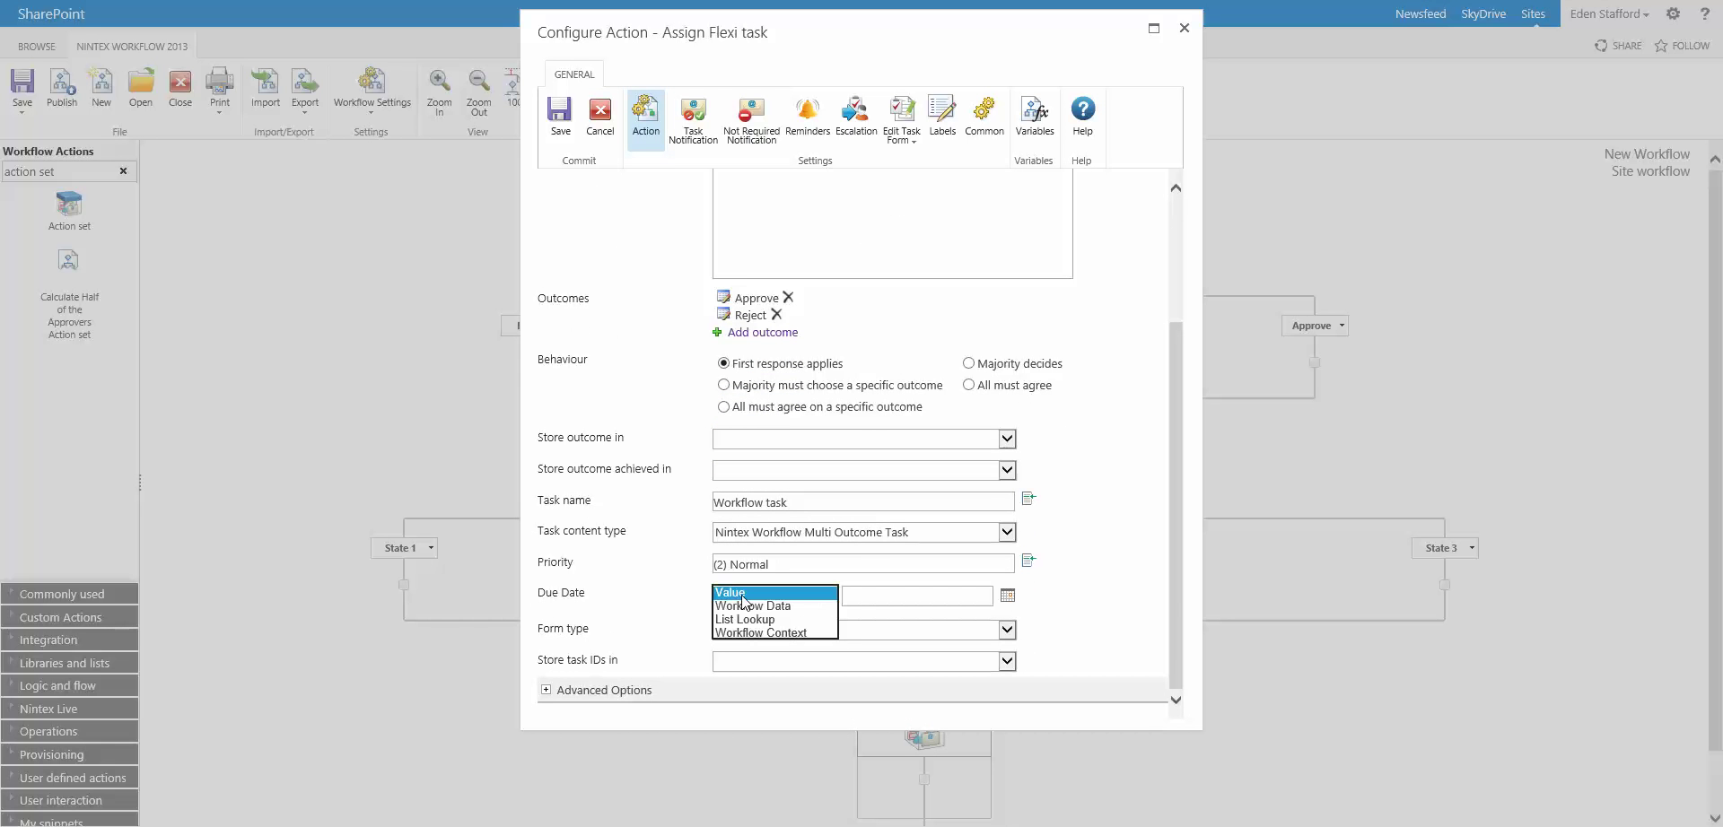
click(667, 589)
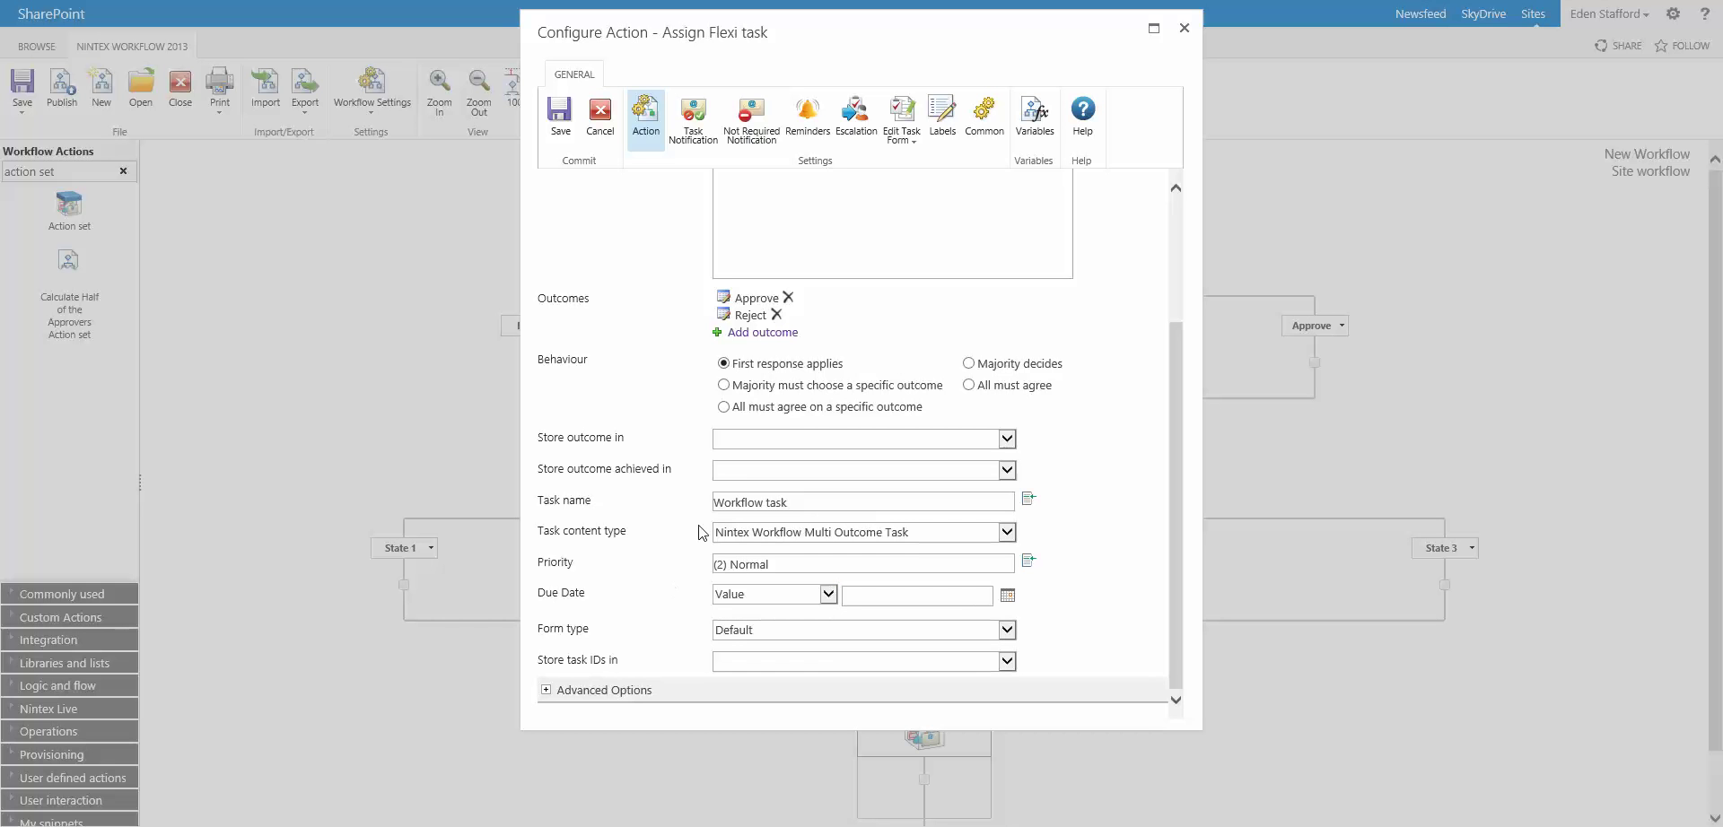
Step: Review the expected duration options on the Common tab, then return to the Due Date field
click(989, 130)
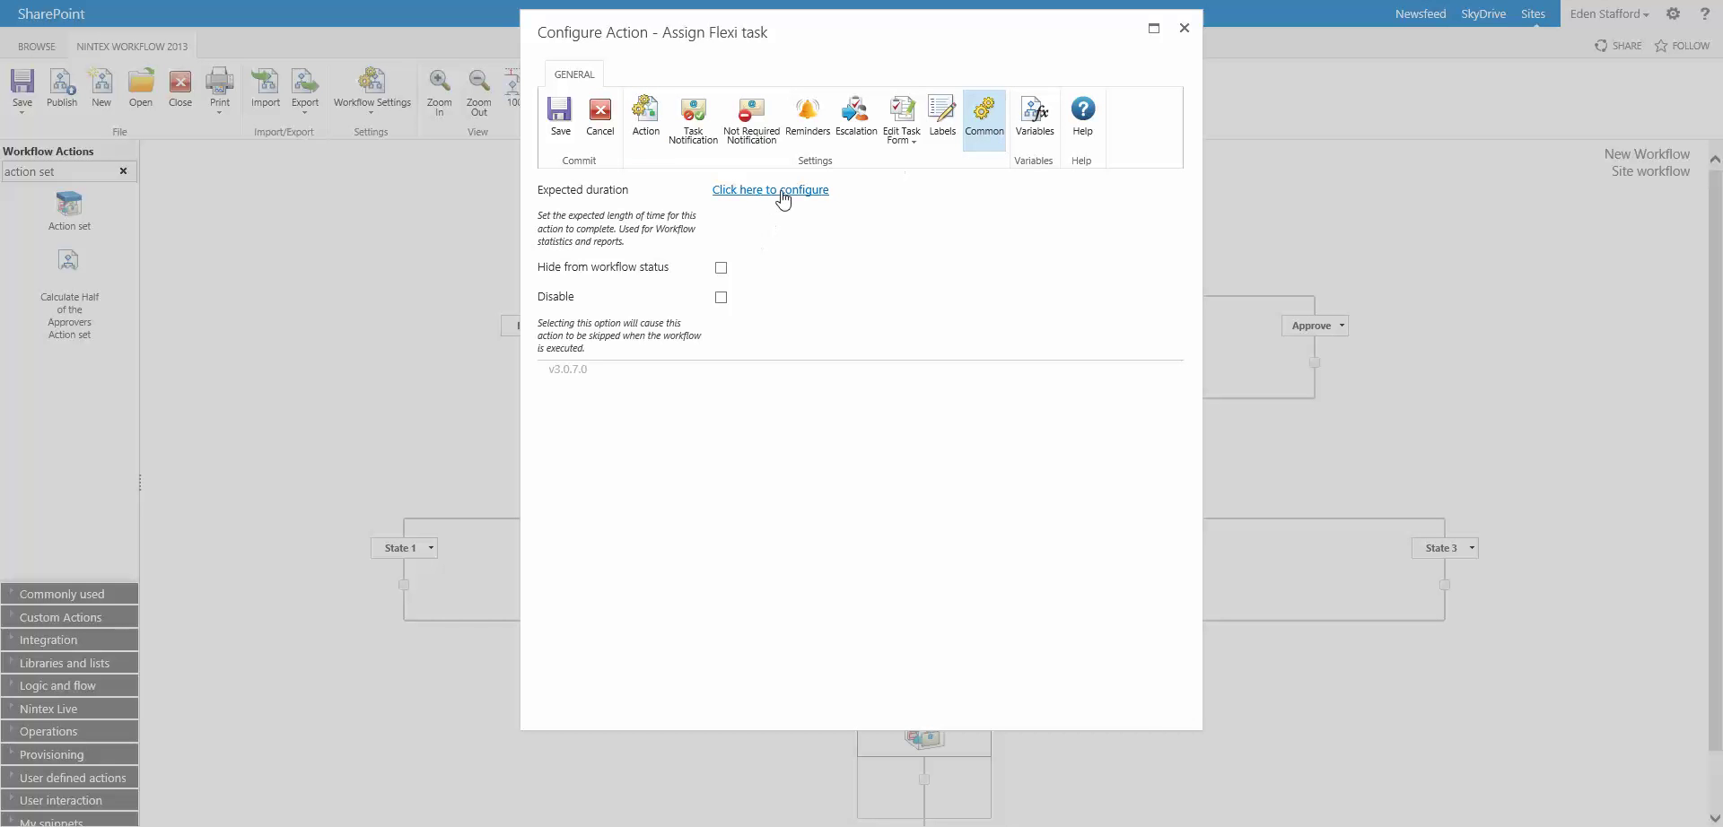
click(769, 190)
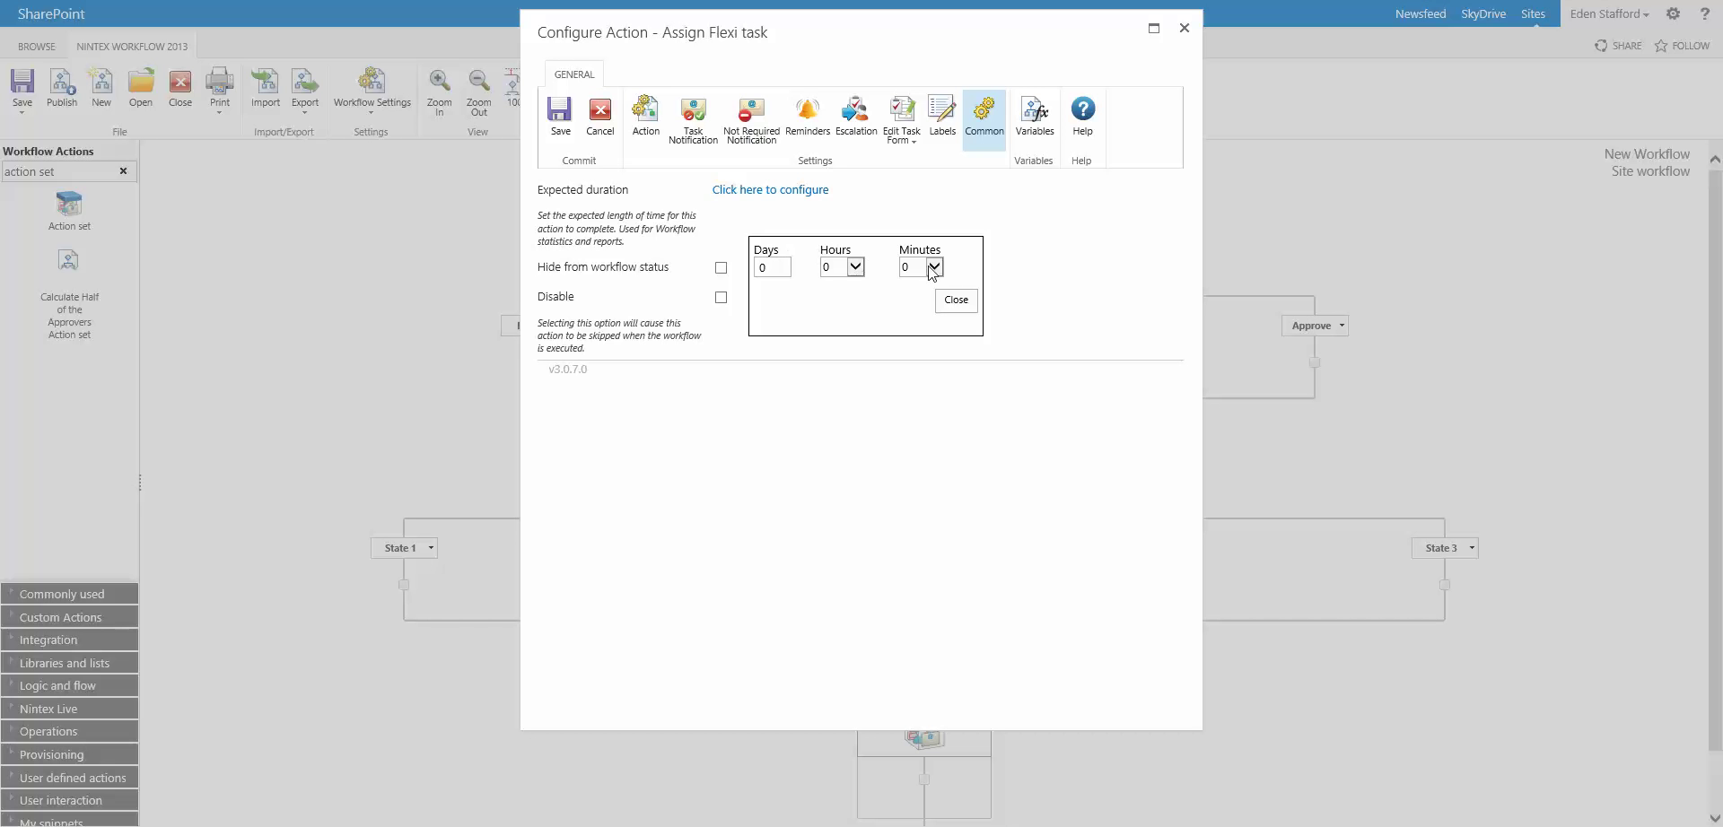
click(951, 303)
click(645, 116)
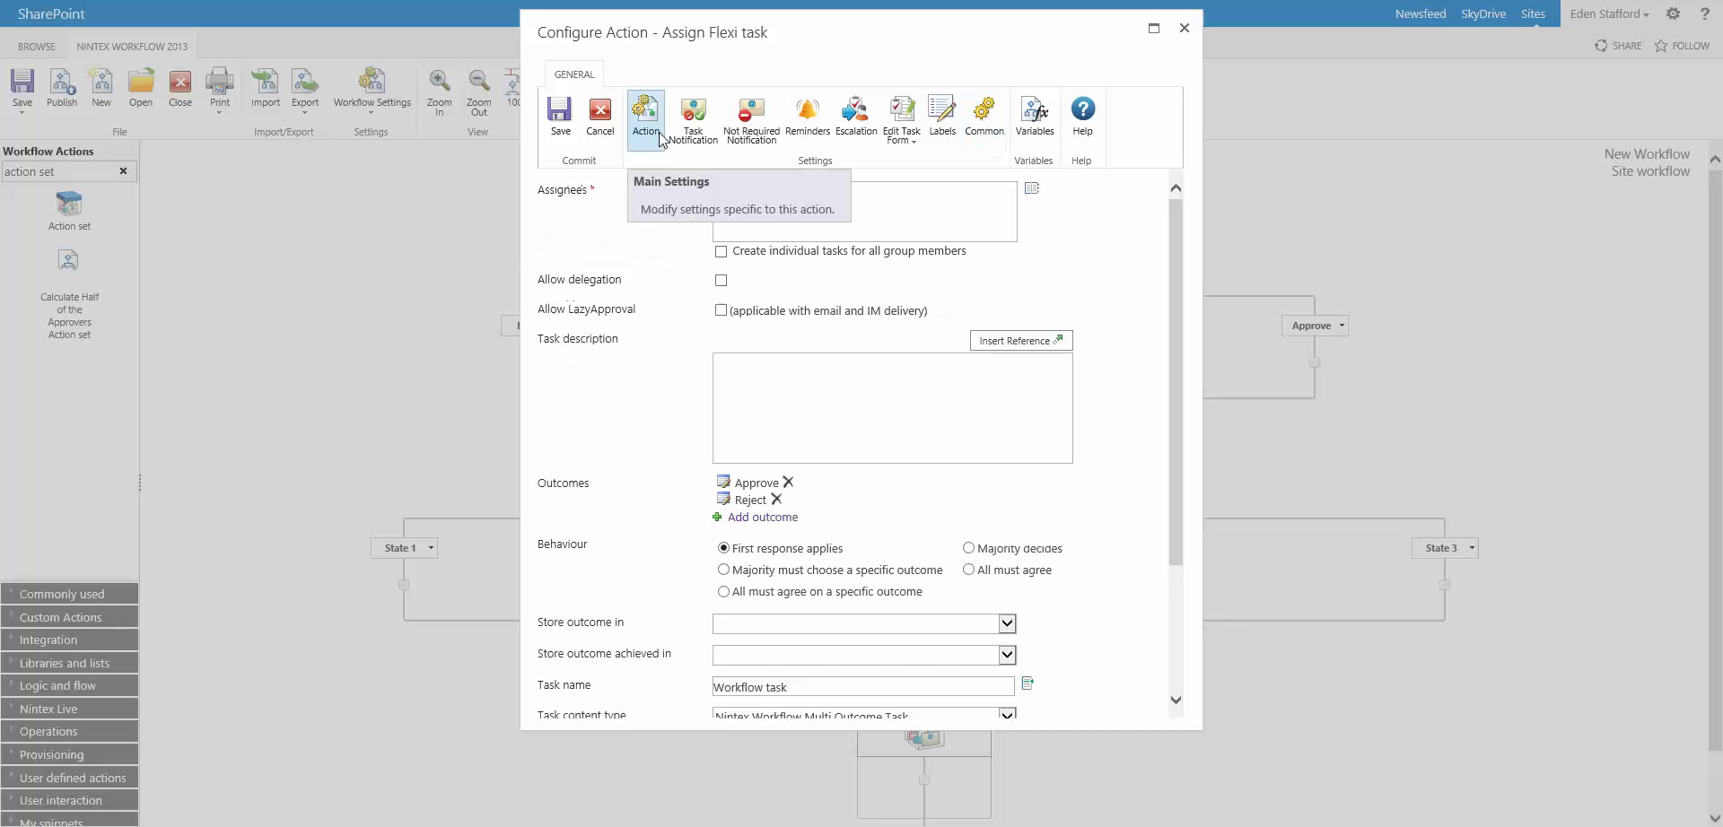
scroll(647, 617, down, 3)
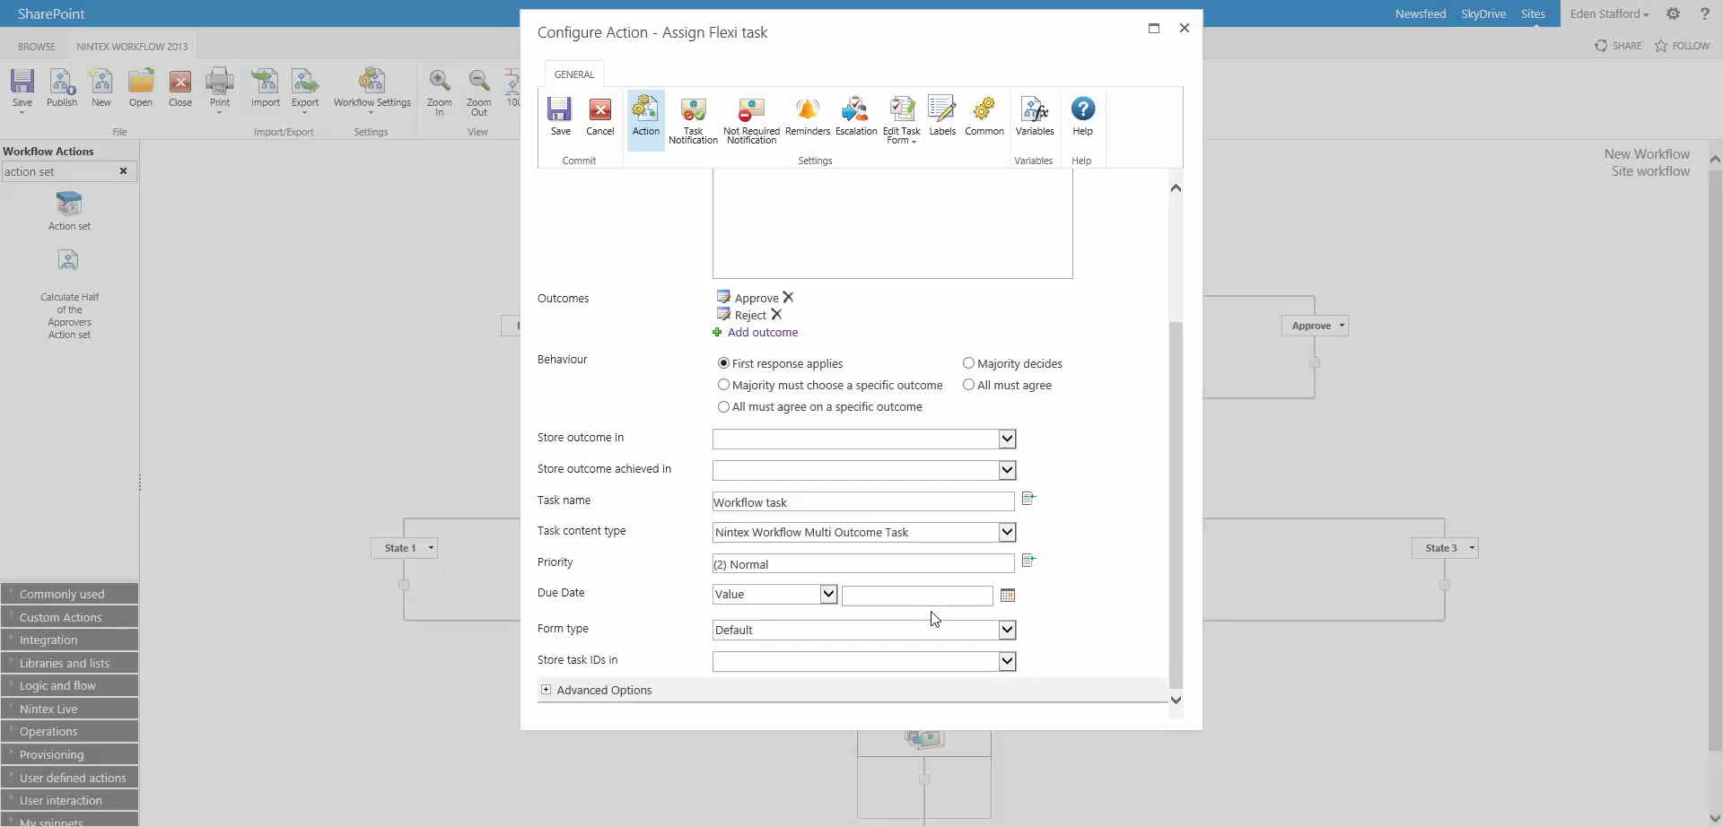
click(866, 595)
Step: Look at the Due Date calendar, then close the task configuration
click(1007, 596)
click(1087, 585)
click(1184, 30)
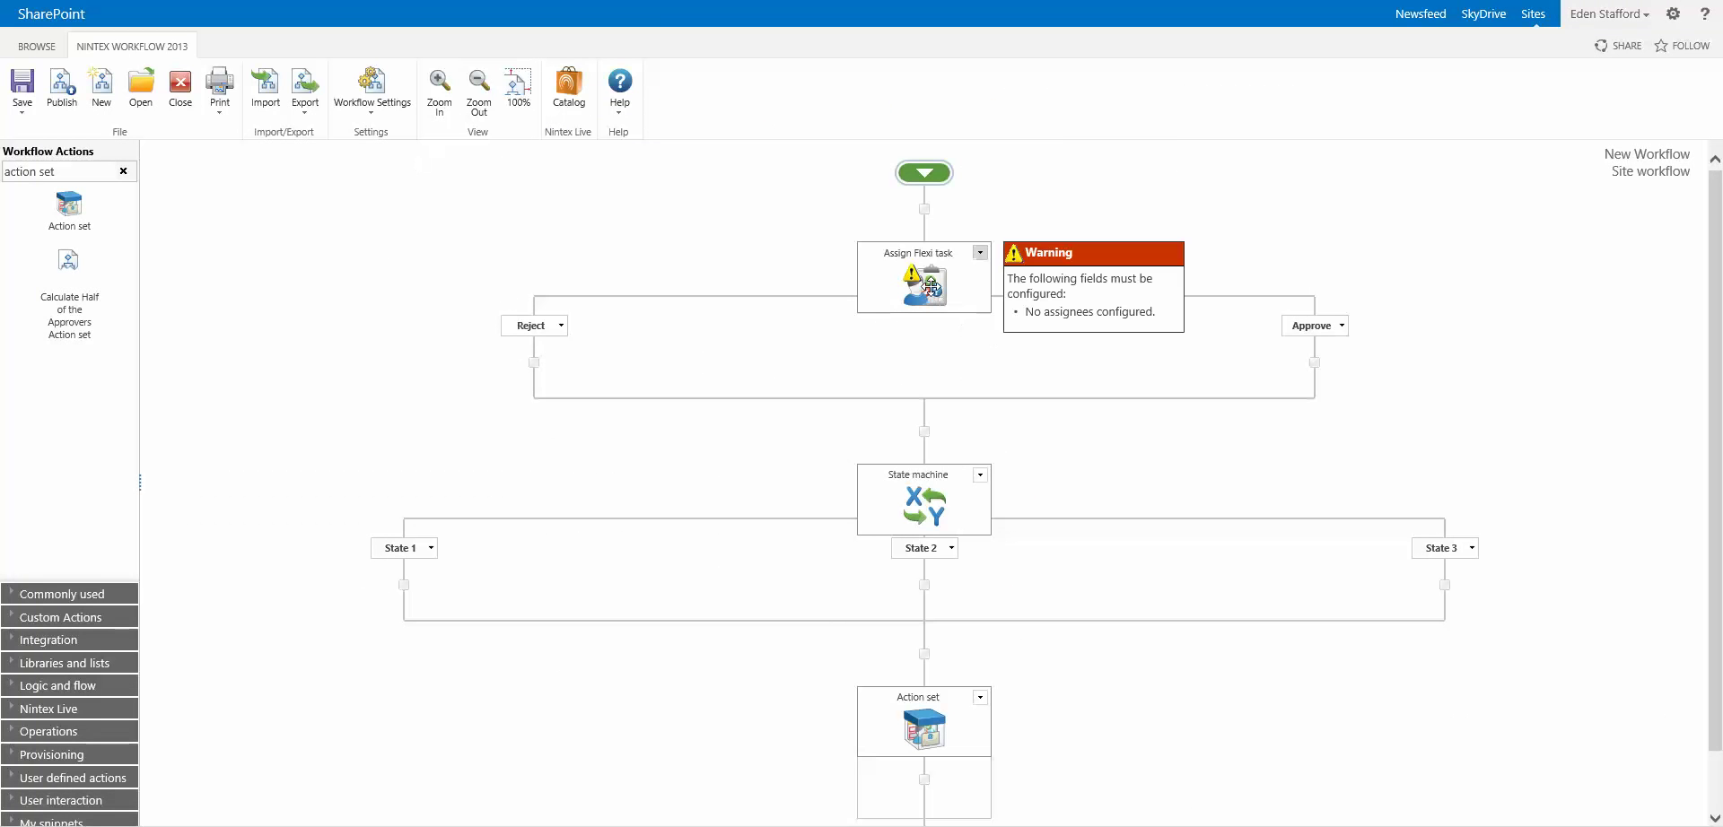
Step: Reopen Assign Flexi task and view its Task Notification email settings
double_click(932, 286)
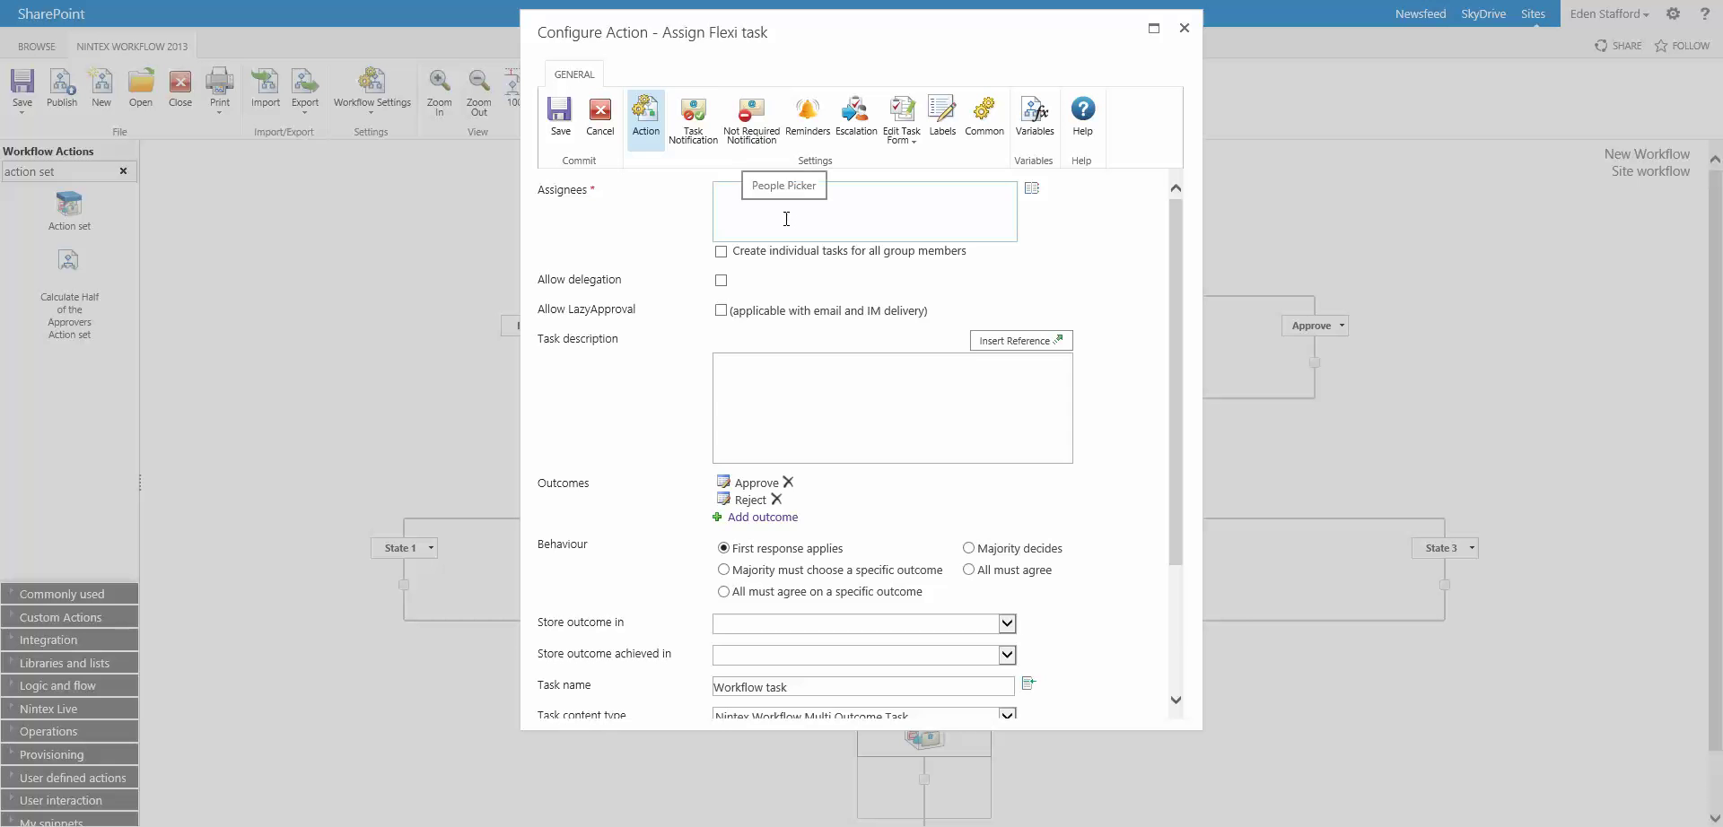
click(692, 118)
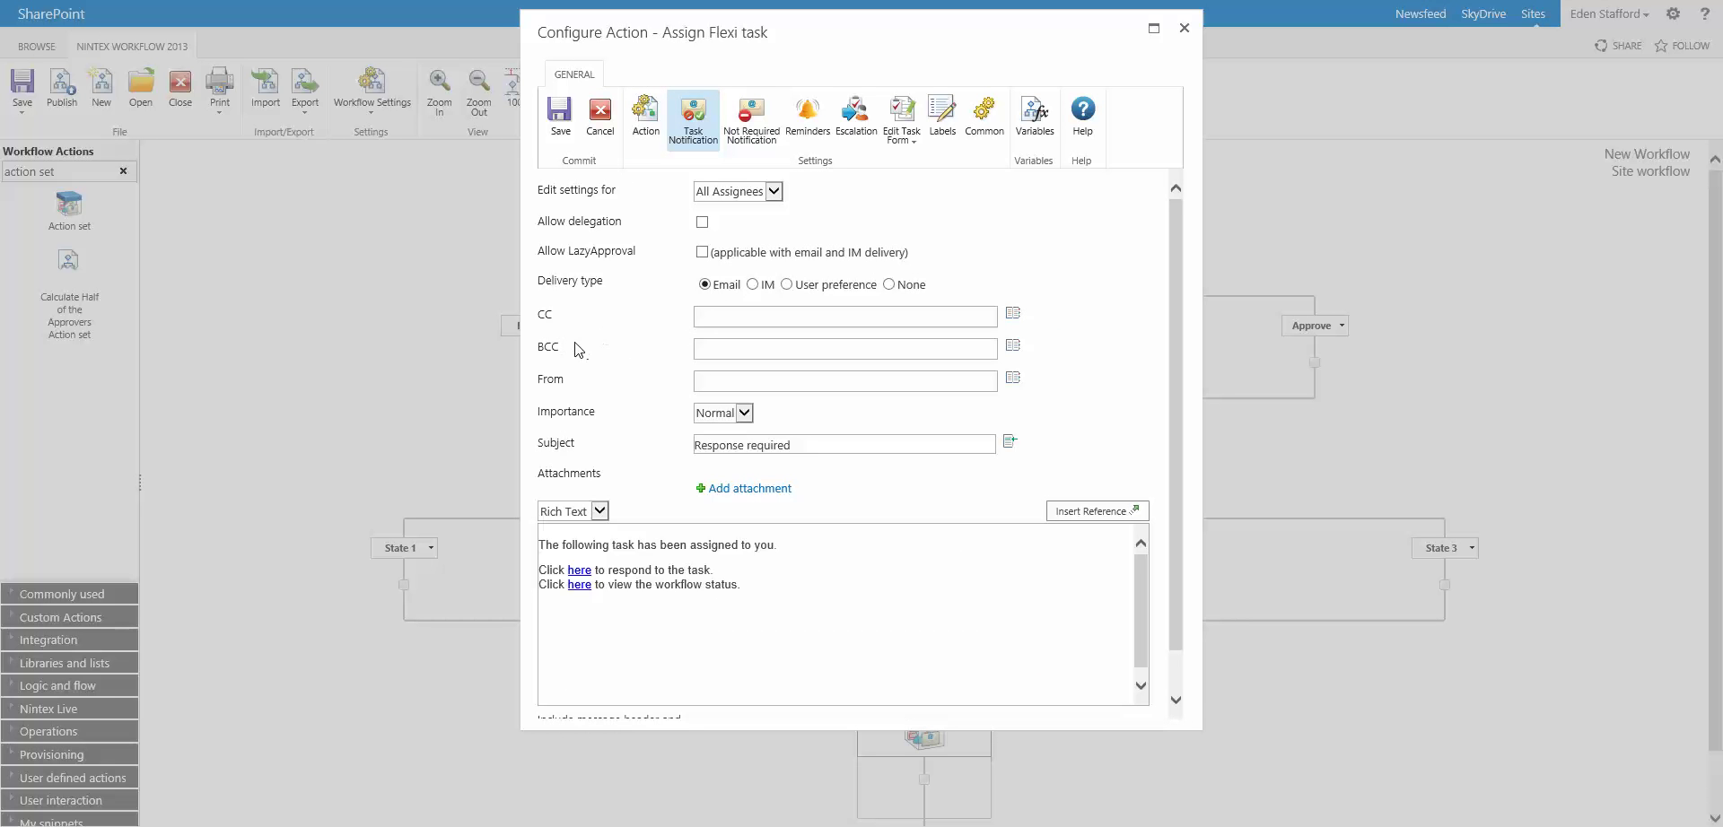
drag(583, 350, 610, 455)
click(640, 344)
Step: Close the task configuration, open the Workflow Variables list, then the UDA Parameters list
click(1183, 28)
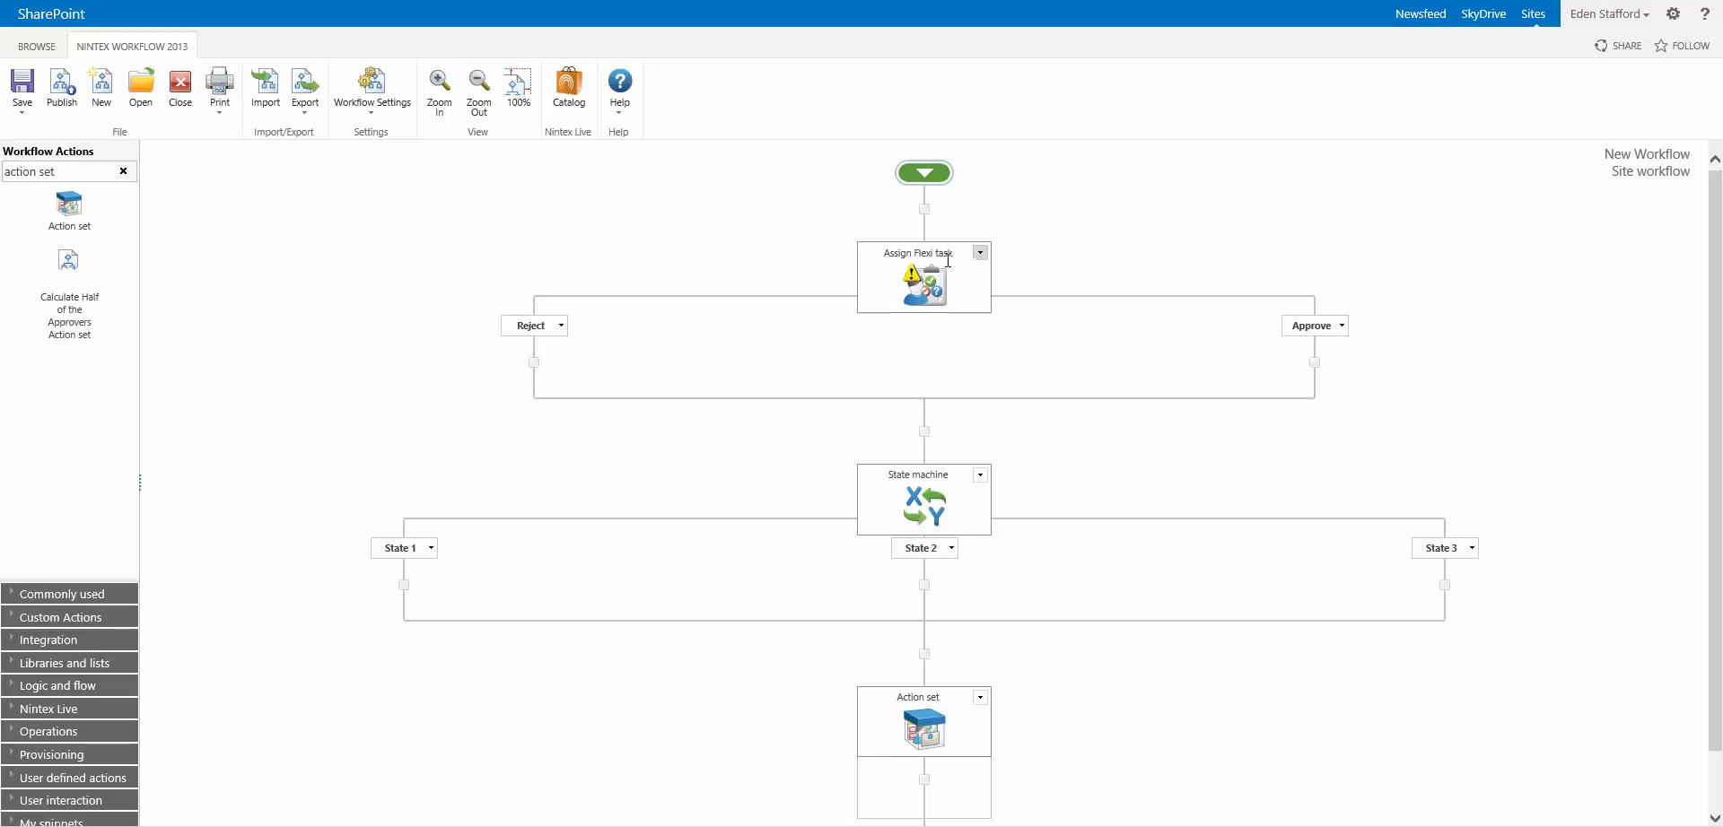
click(369, 117)
click(386, 155)
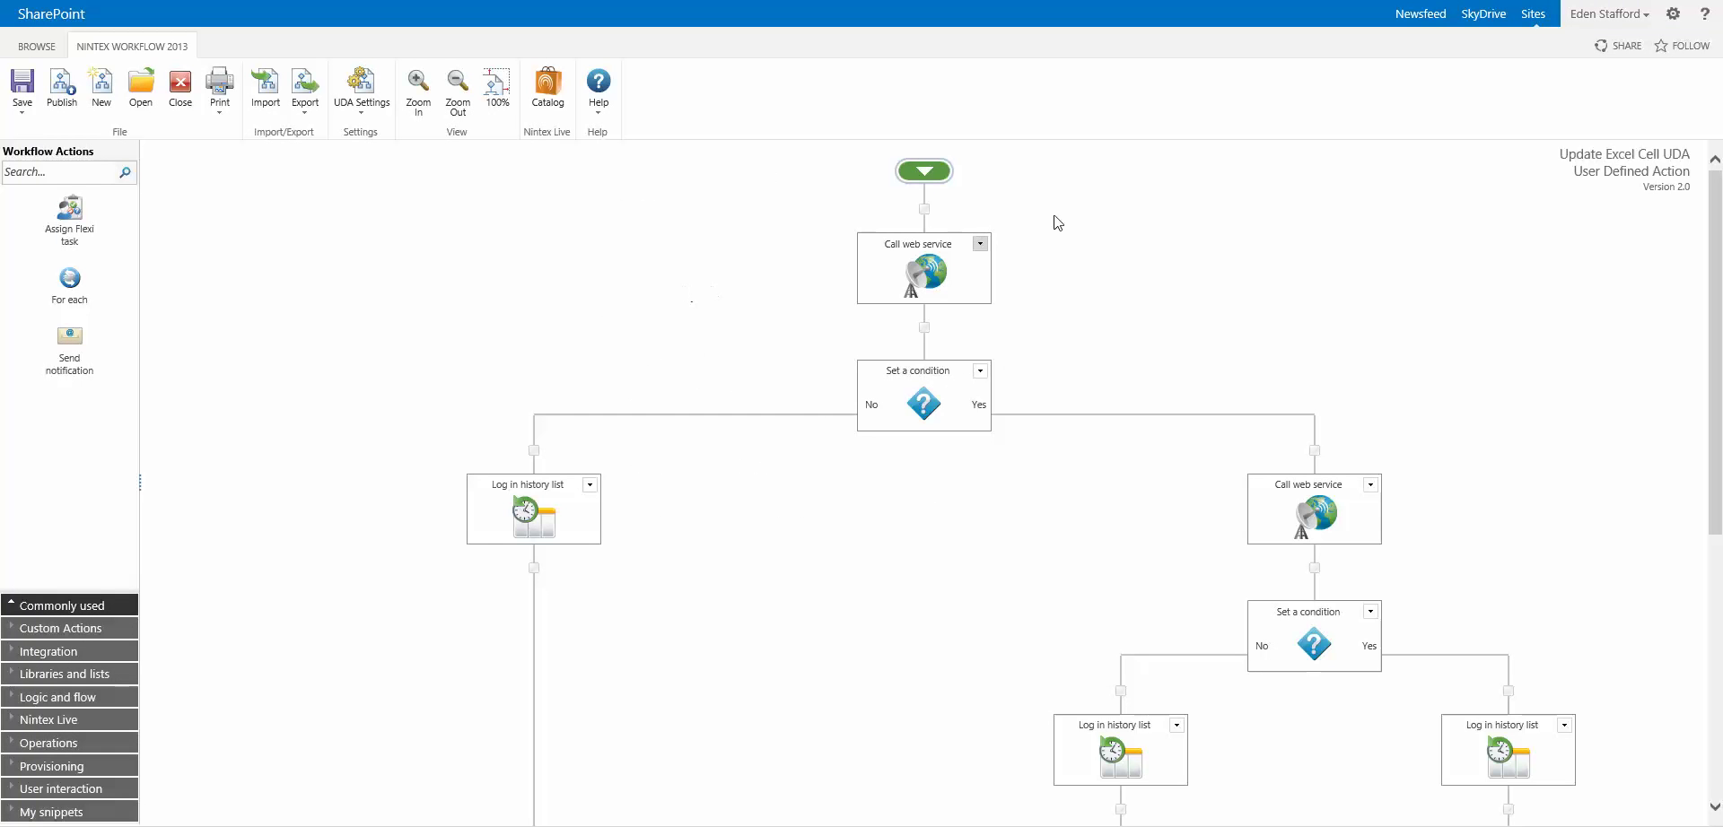
click(360, 111)
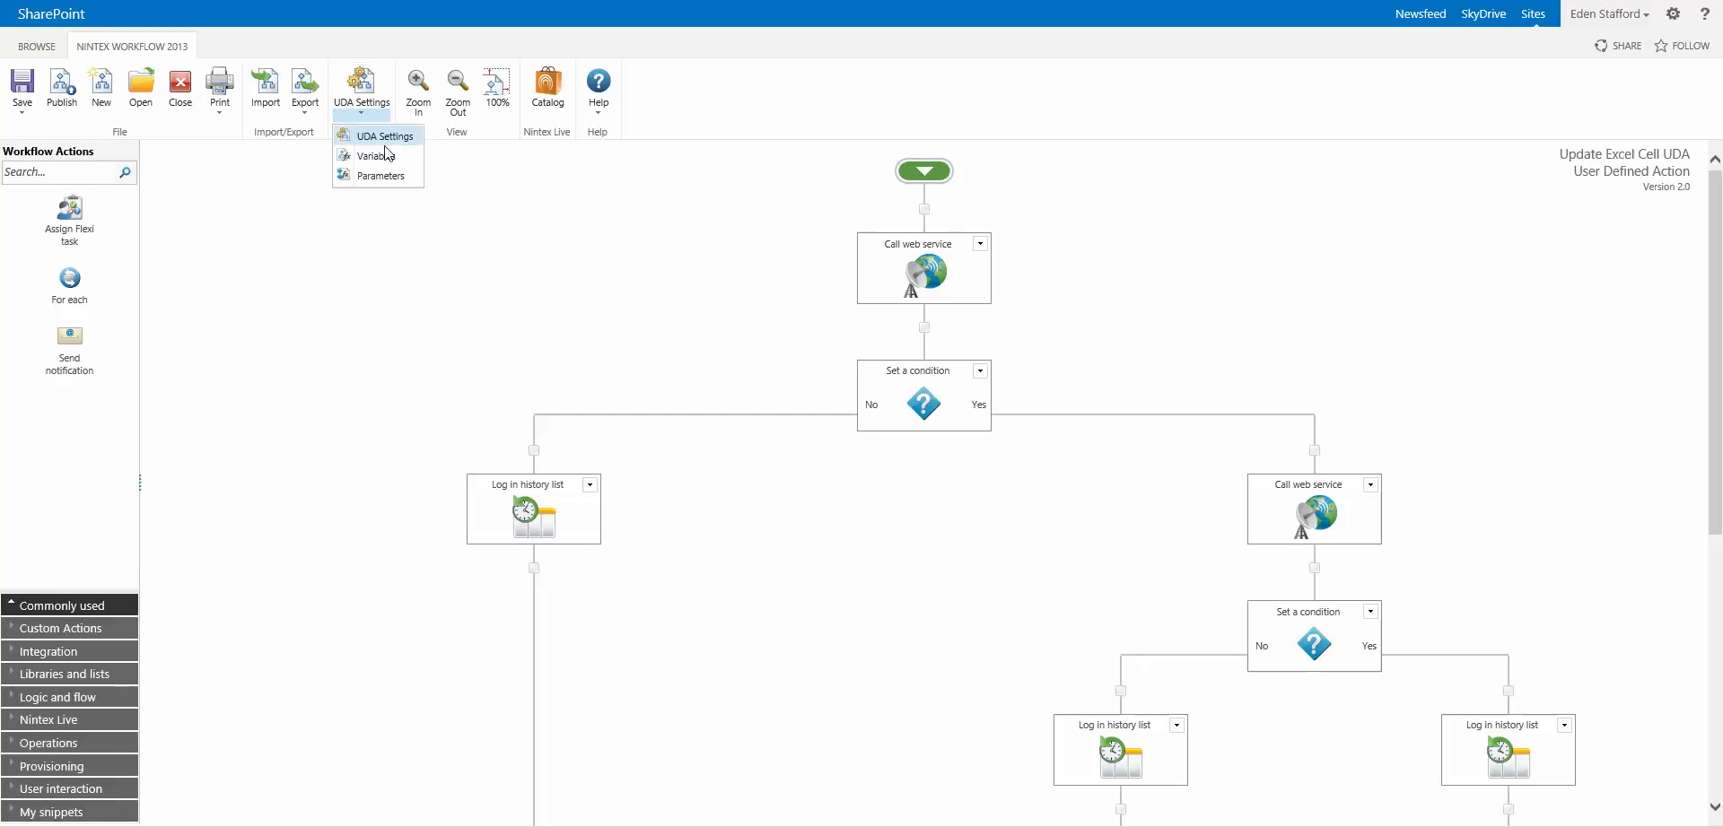
click(391, 182)
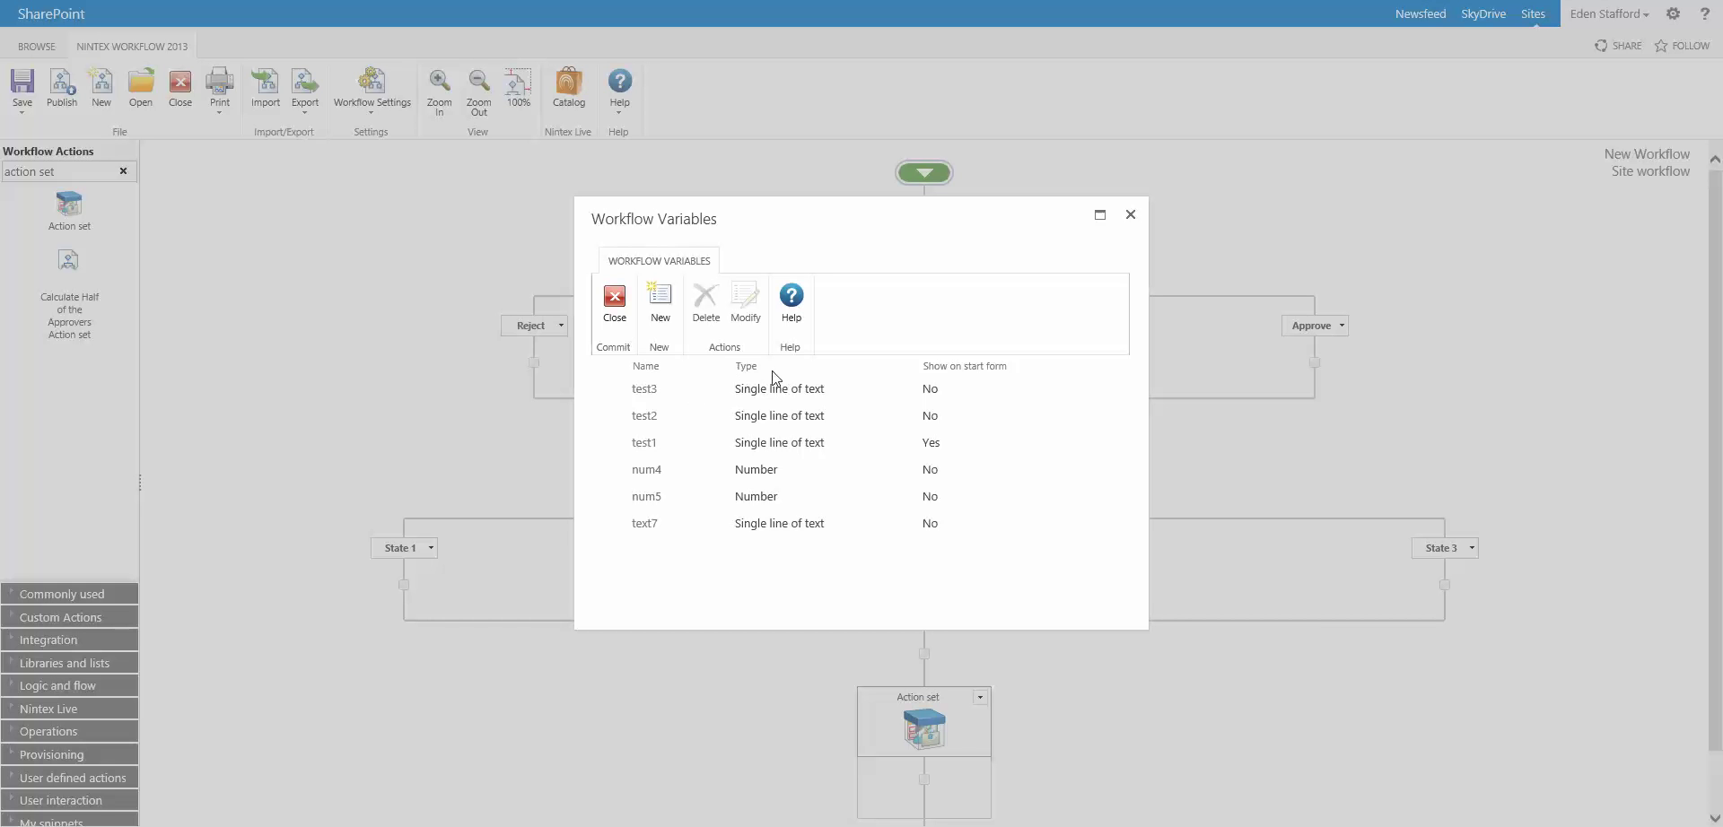
Step: Sort the workflow variables by Name both ways, by Type, and by Show on start form
click(646, 366)
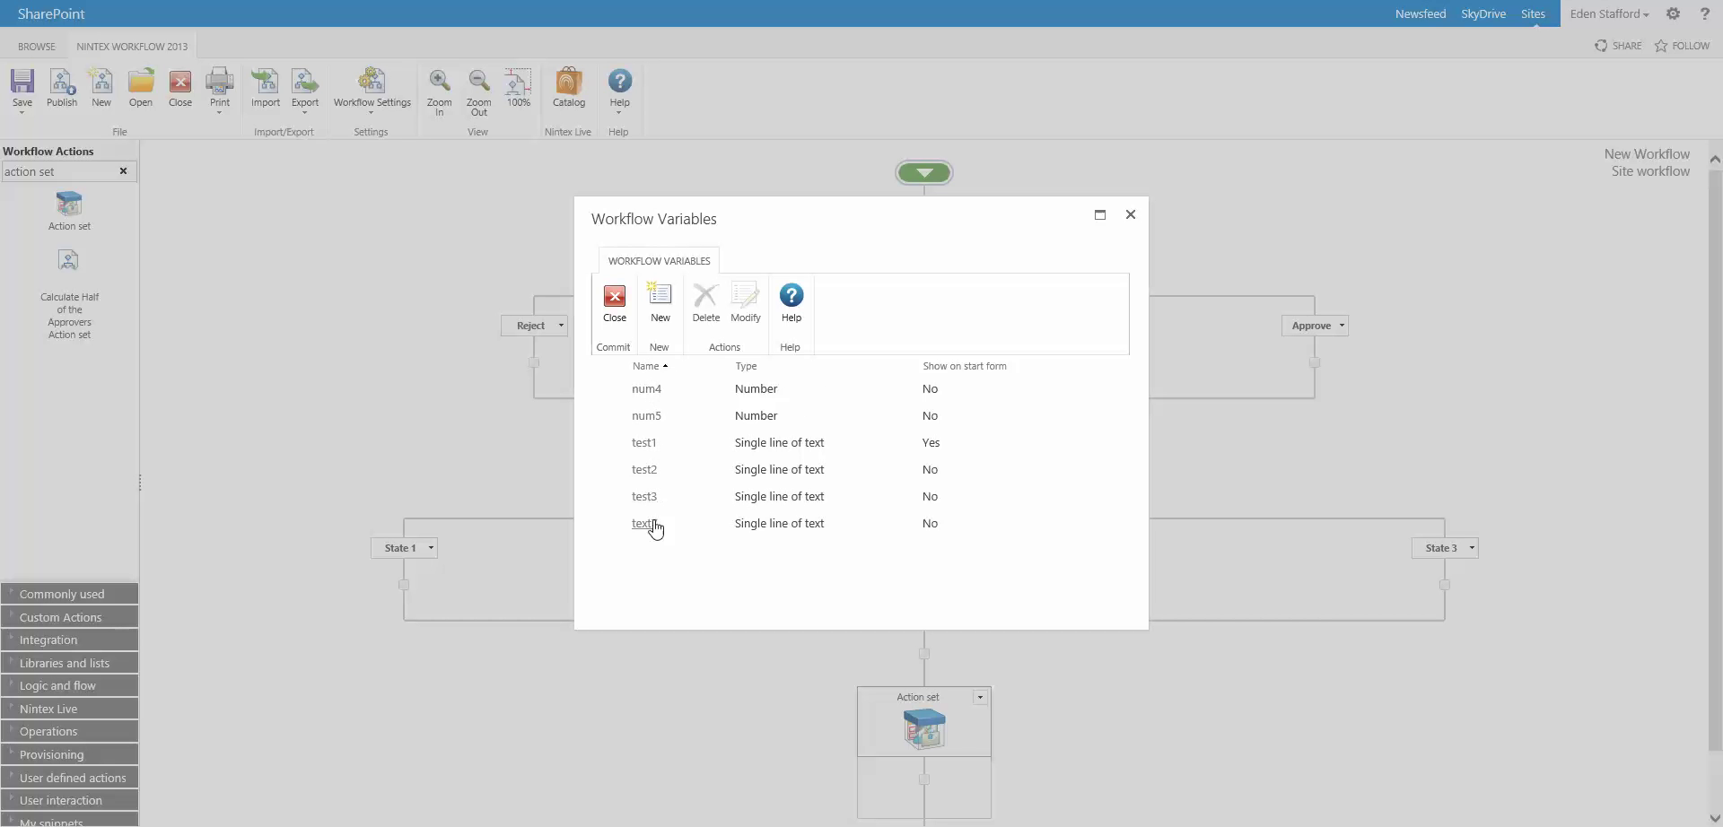
click(664, 368)
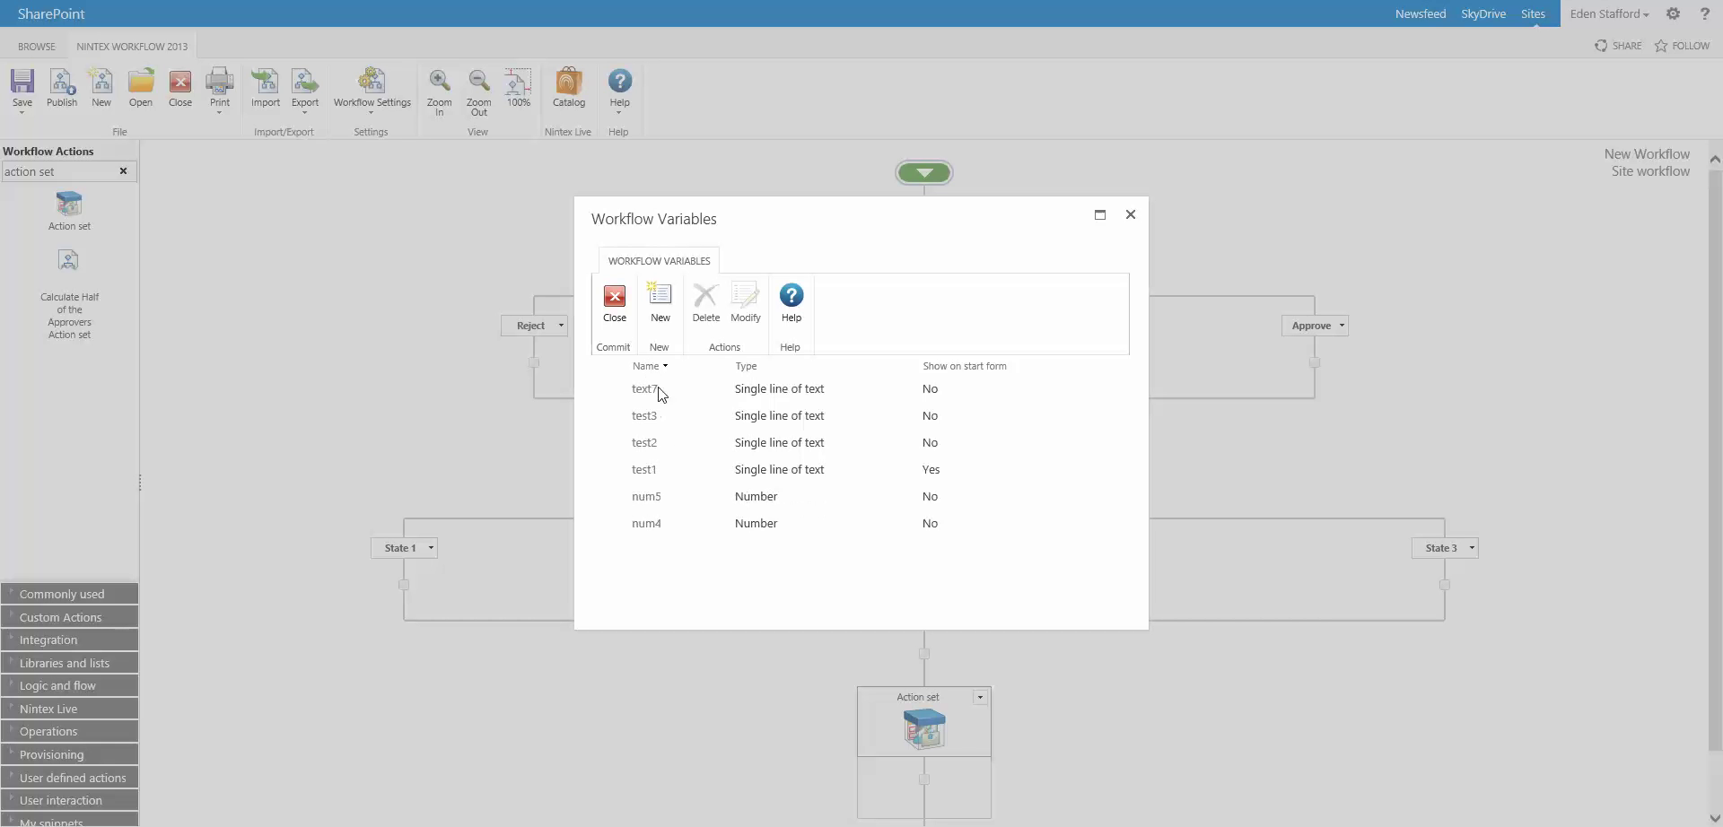
click(745, 367)
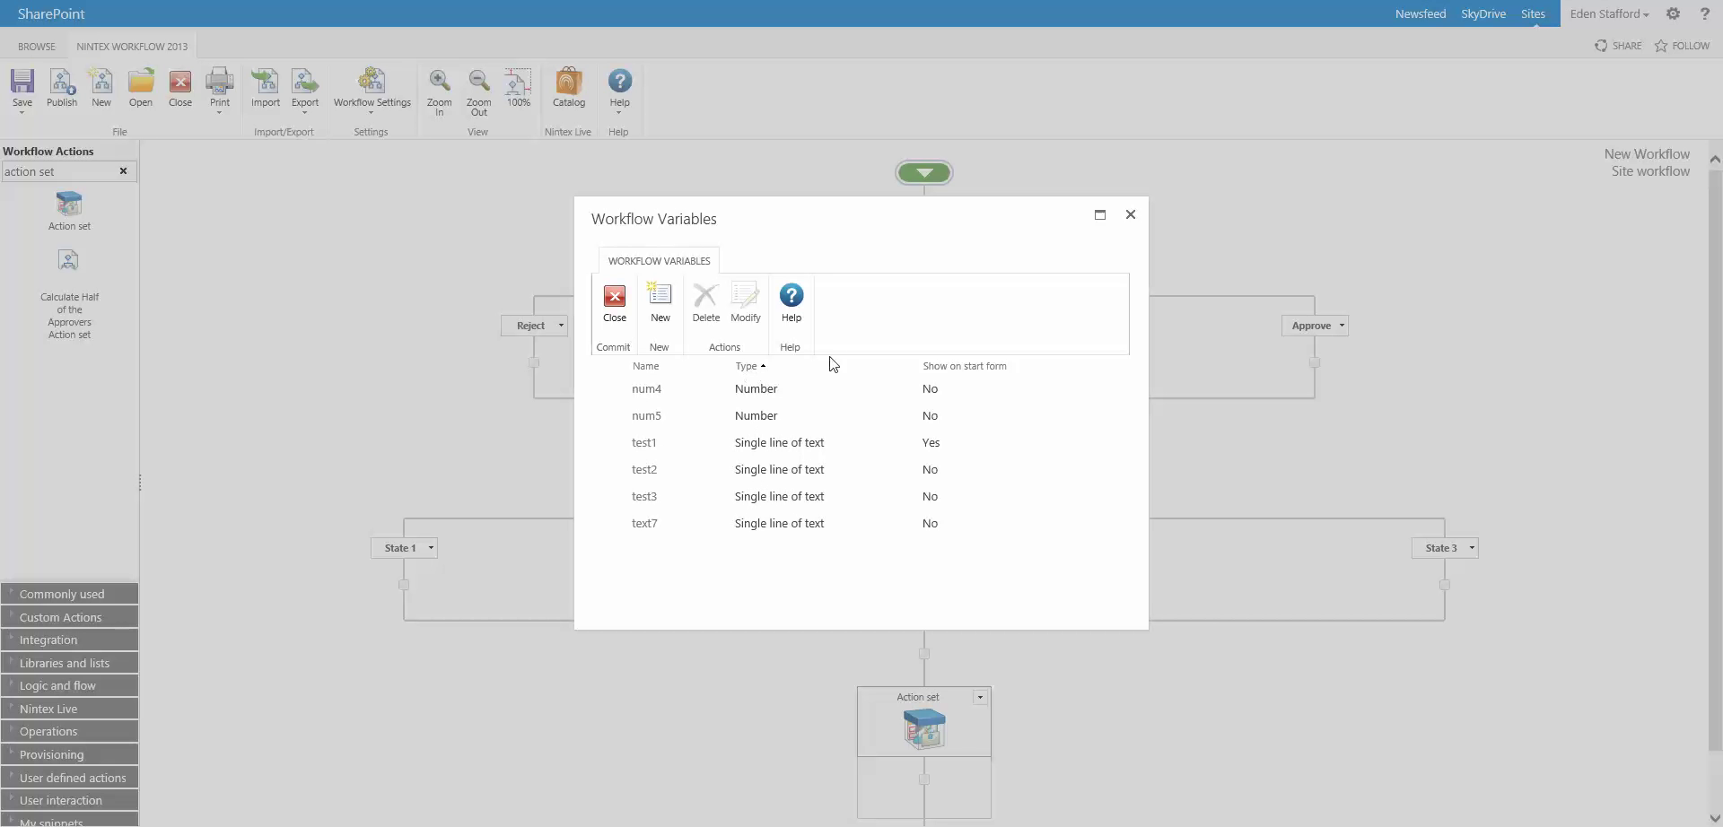
click(946, 367)
click(938, 367)
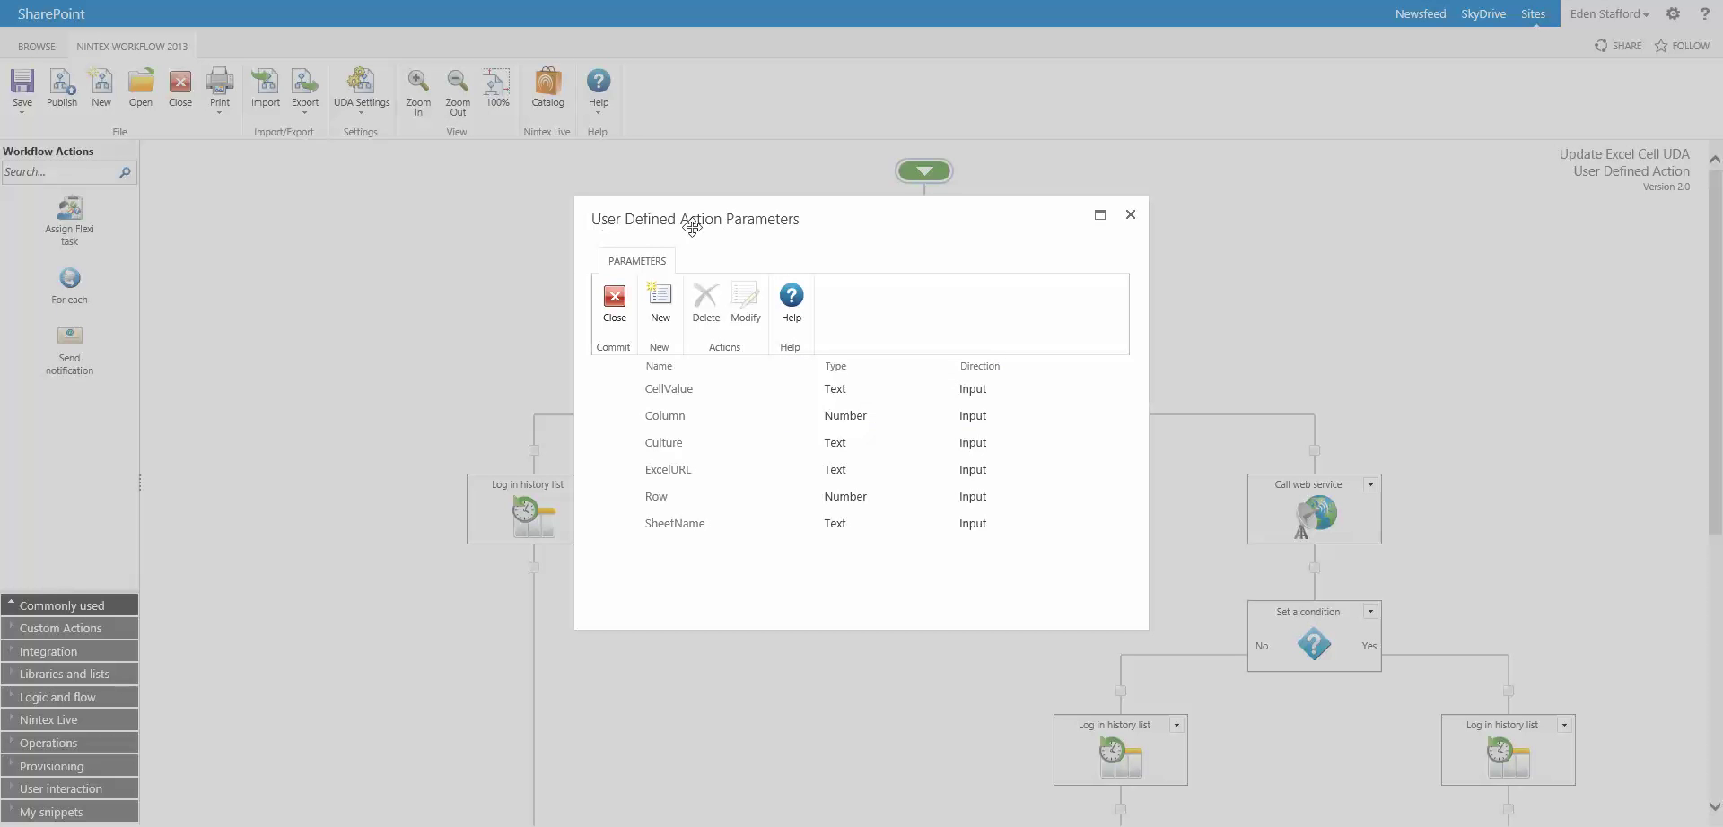
Step: Sort the UDA parameters by name, type and direction, then close both dialogs
click(661, 367)
click(843, 367)
click(844, 368)
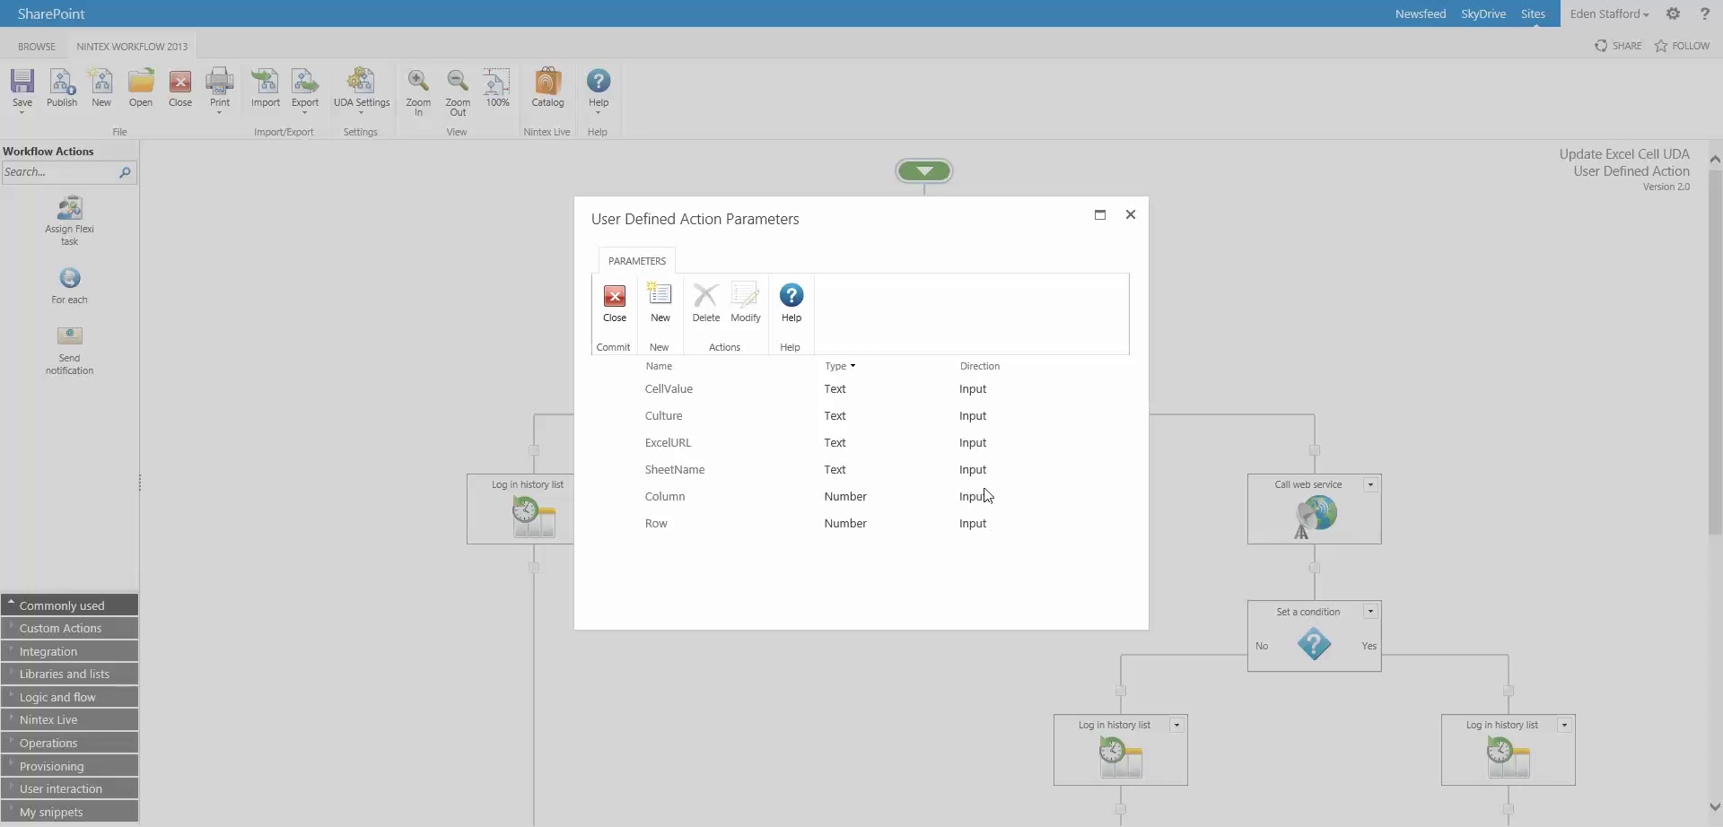
click(974, 366)
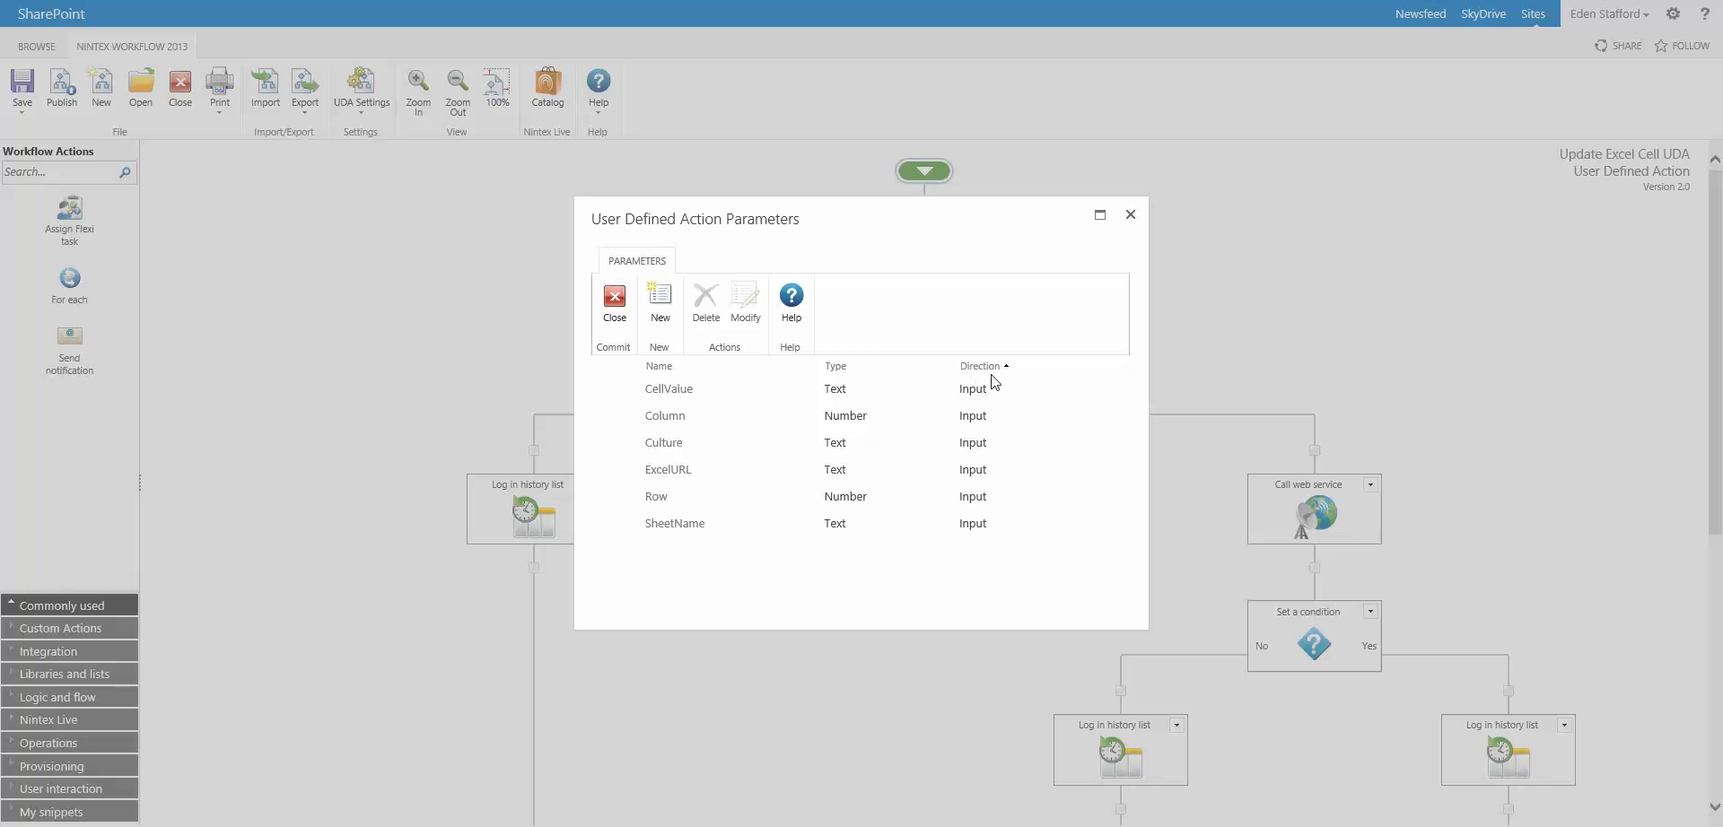
click(1130, 216)
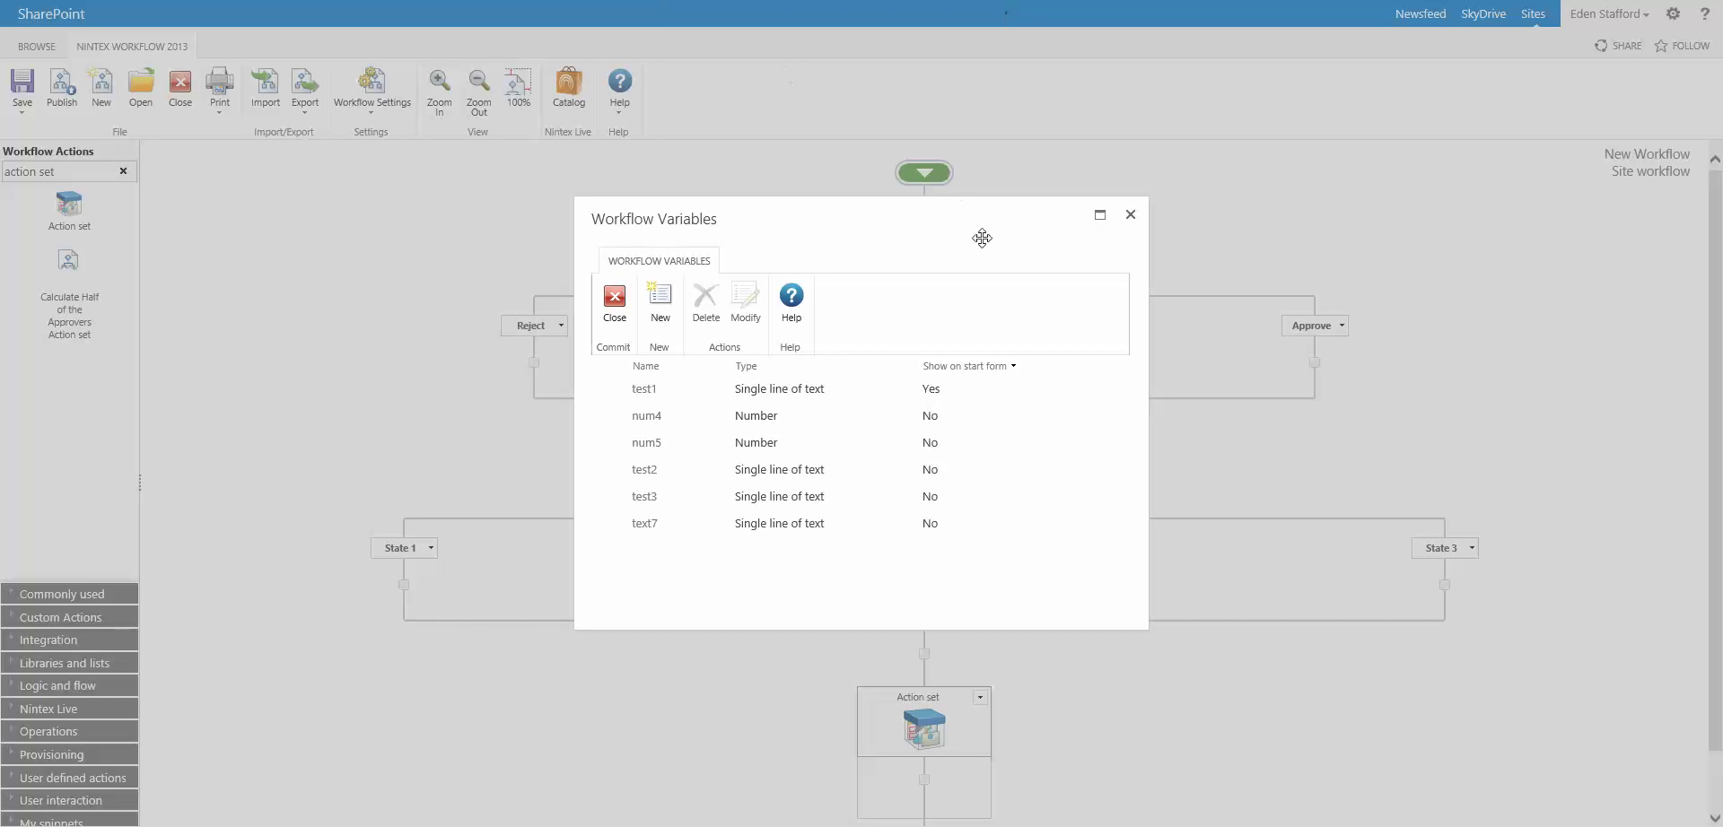
click(1131, 217)
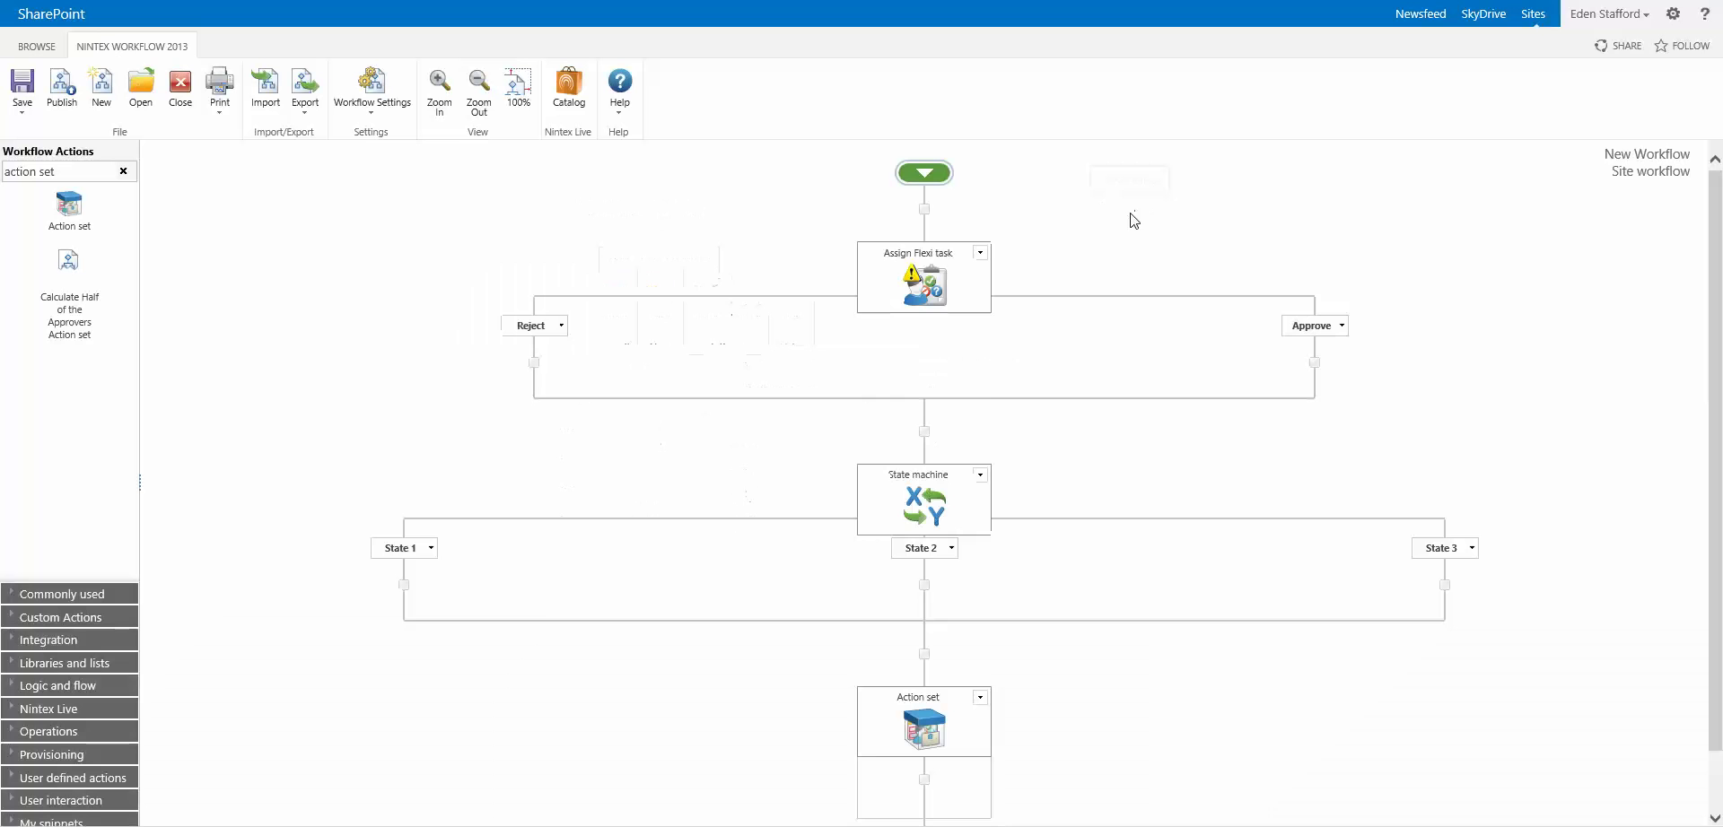
Step: Minimize Assign Flexi task and move it into the State 1 branch
click(980, 252)
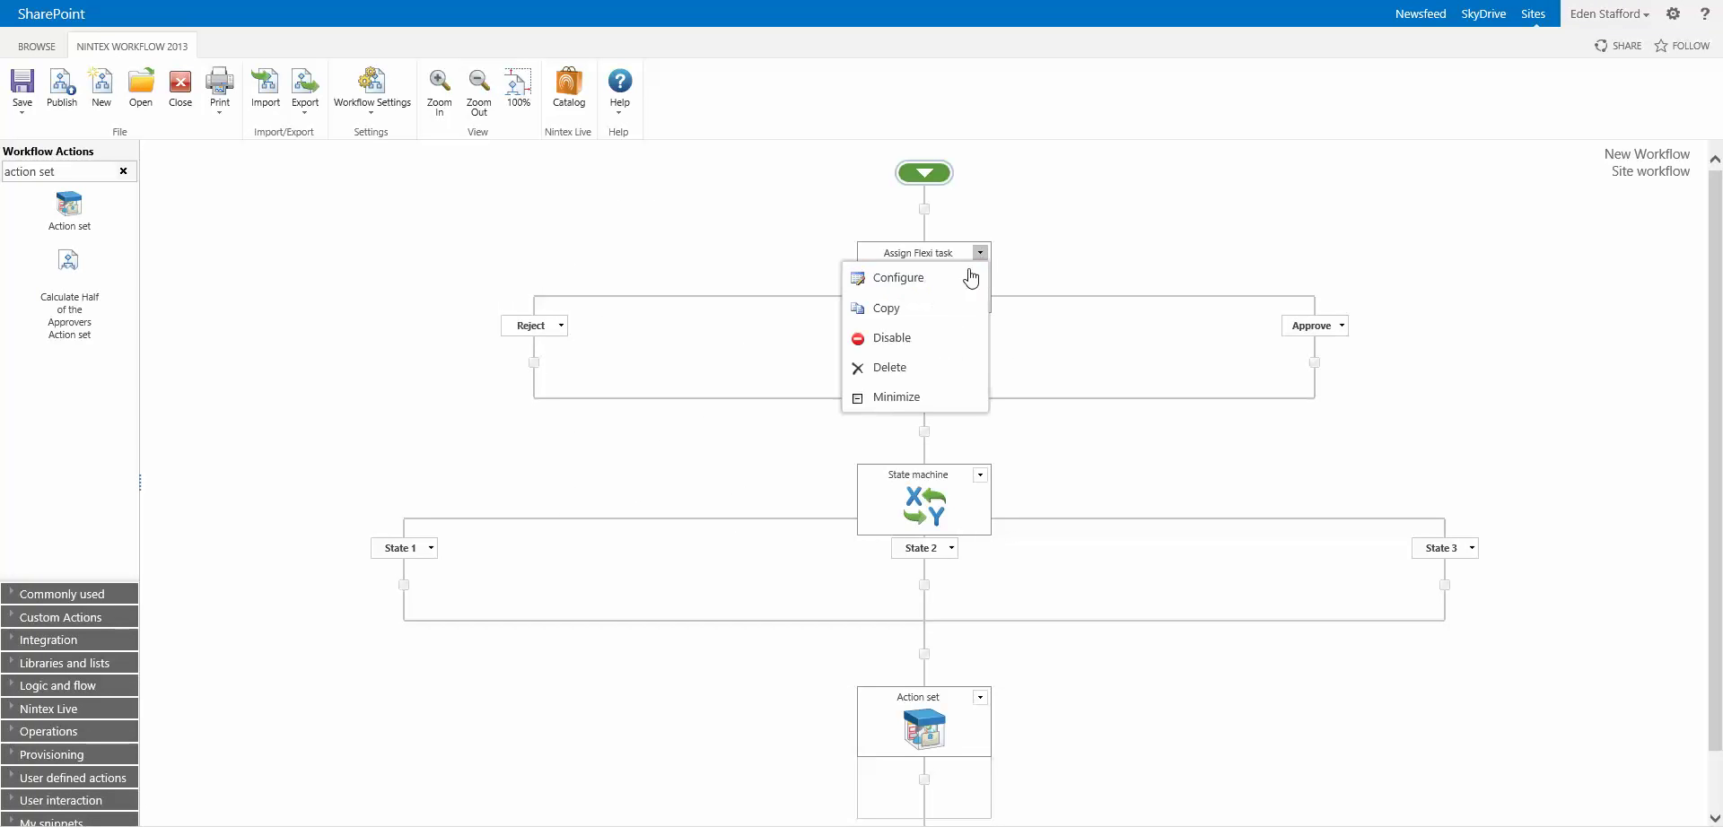
click(929, 392)
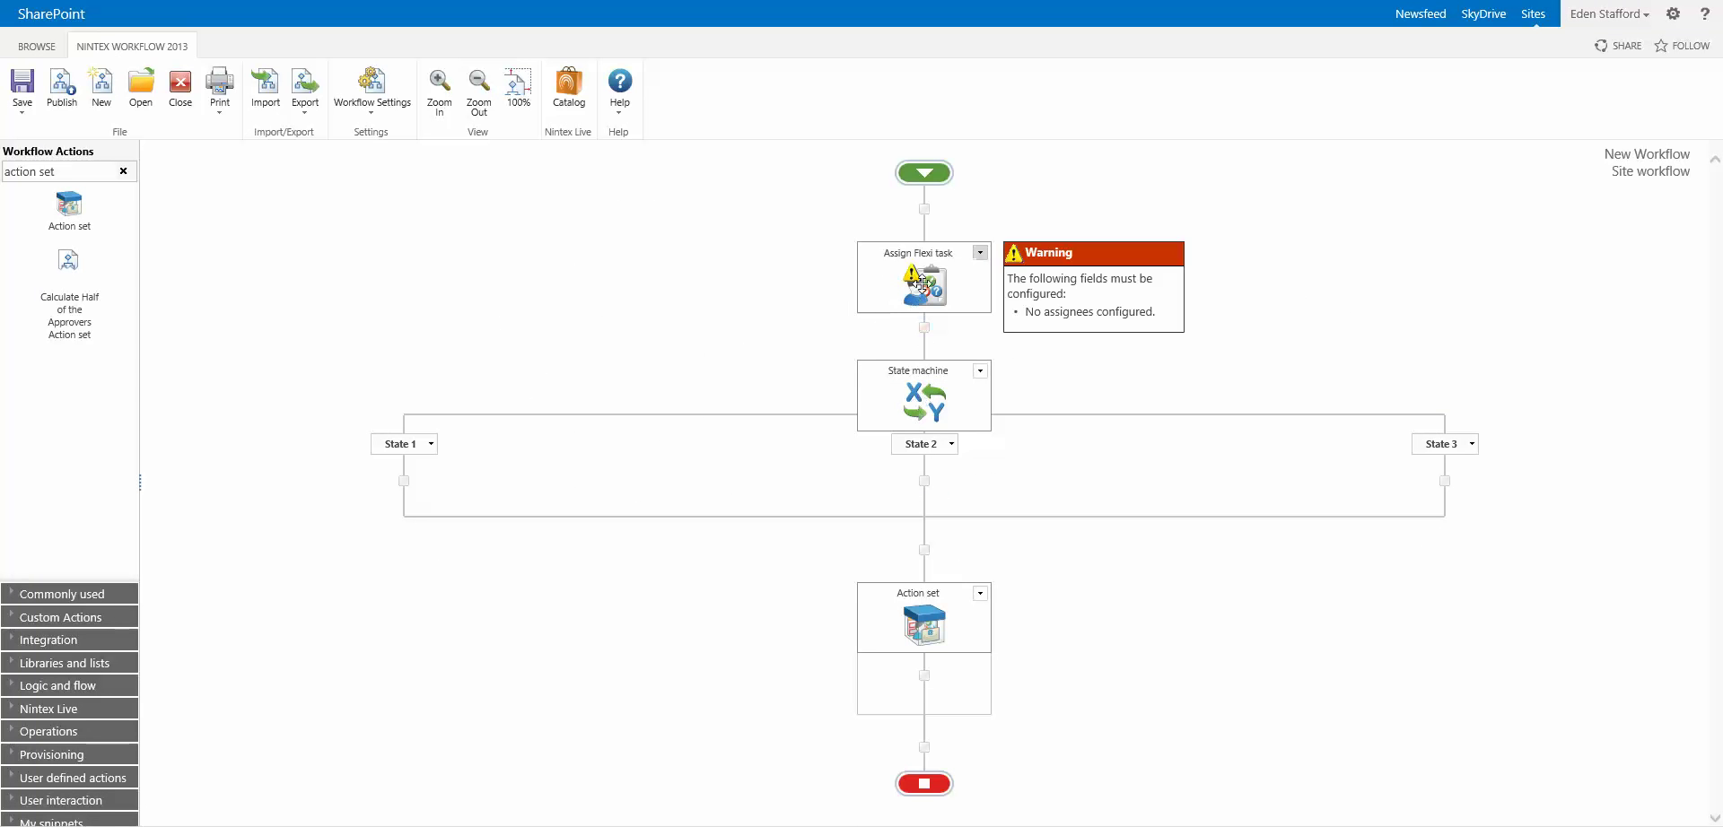
drag(924, 285, 406, 481)
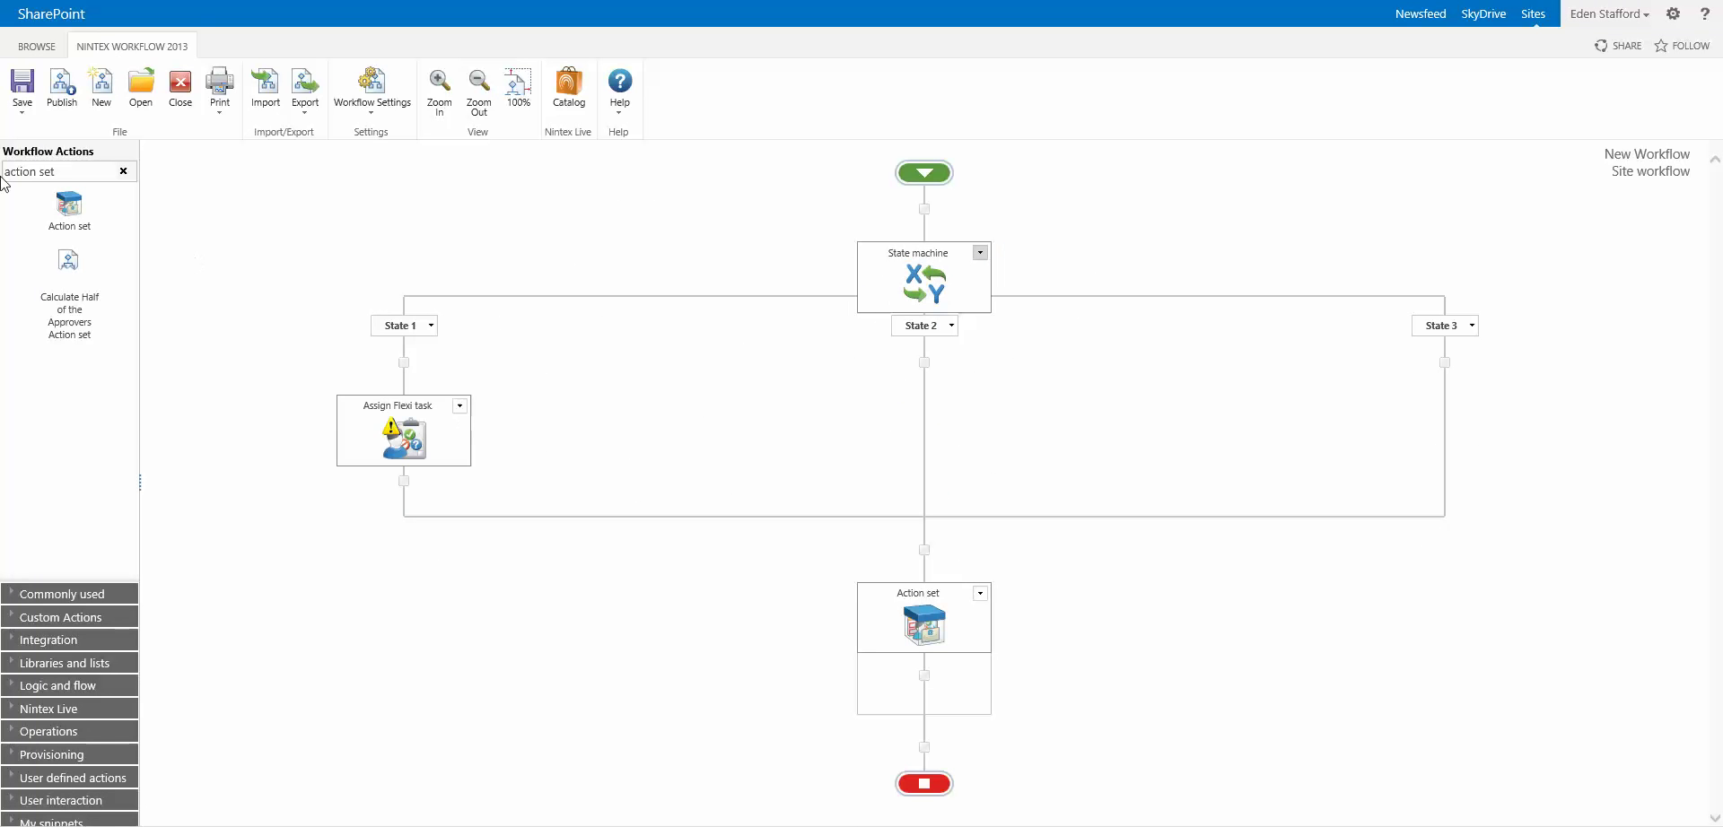
Step: Add the approvers action set to State 2 and Create CRM record to State 3
drag(70, 263, 924, 363)
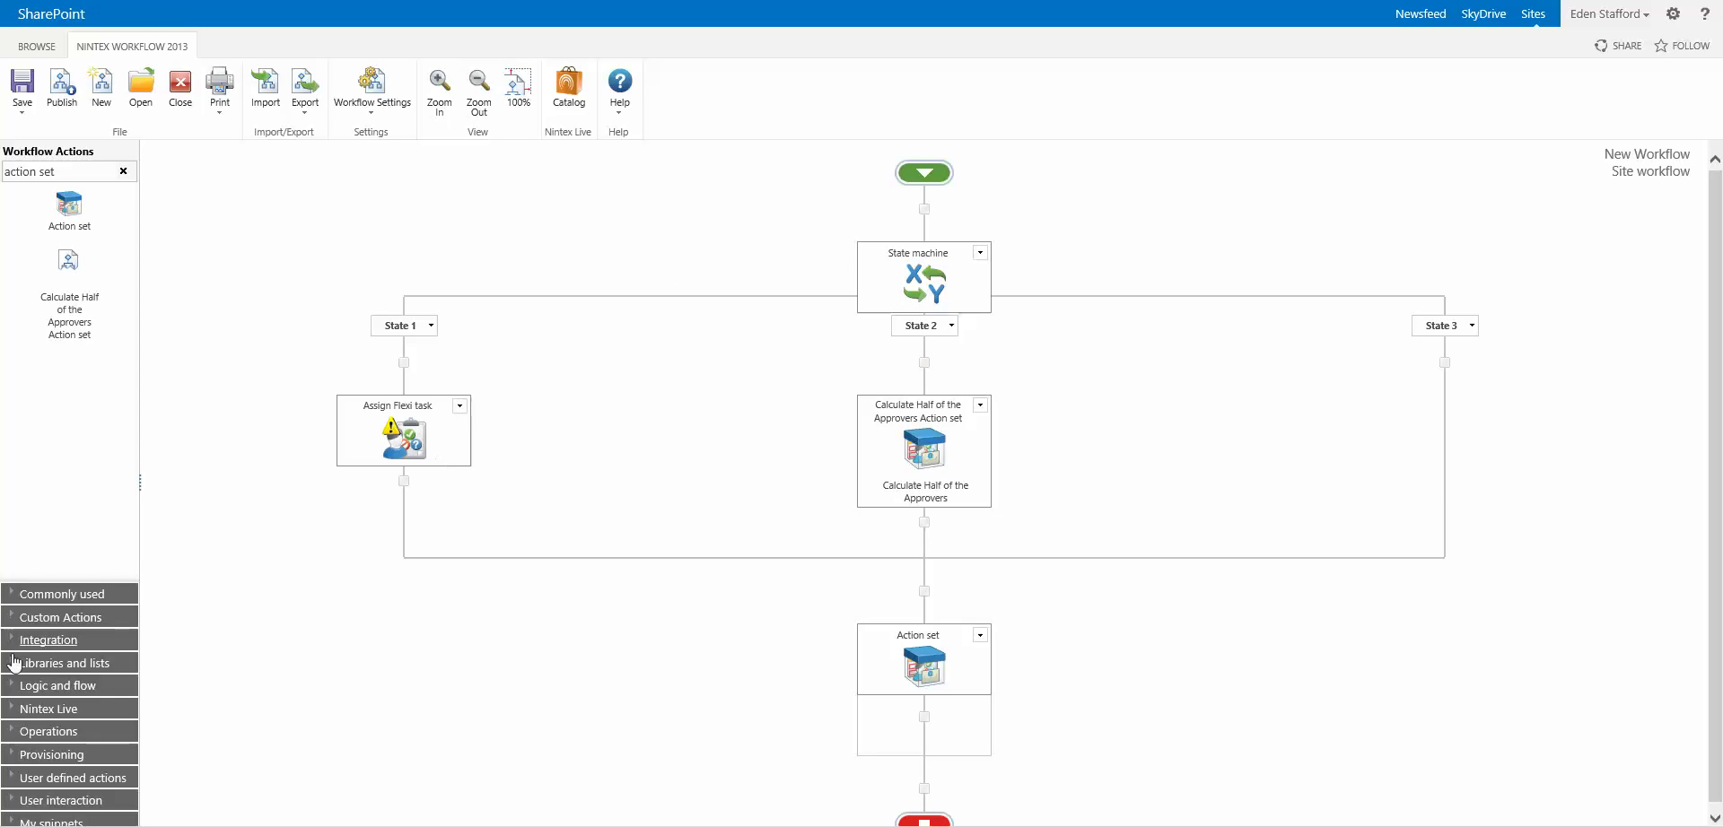
click(54, 640)
drag(58, 285, 1445, 362)
Step: Add Change state actions below the tasks in the state branches
click(34, 173)
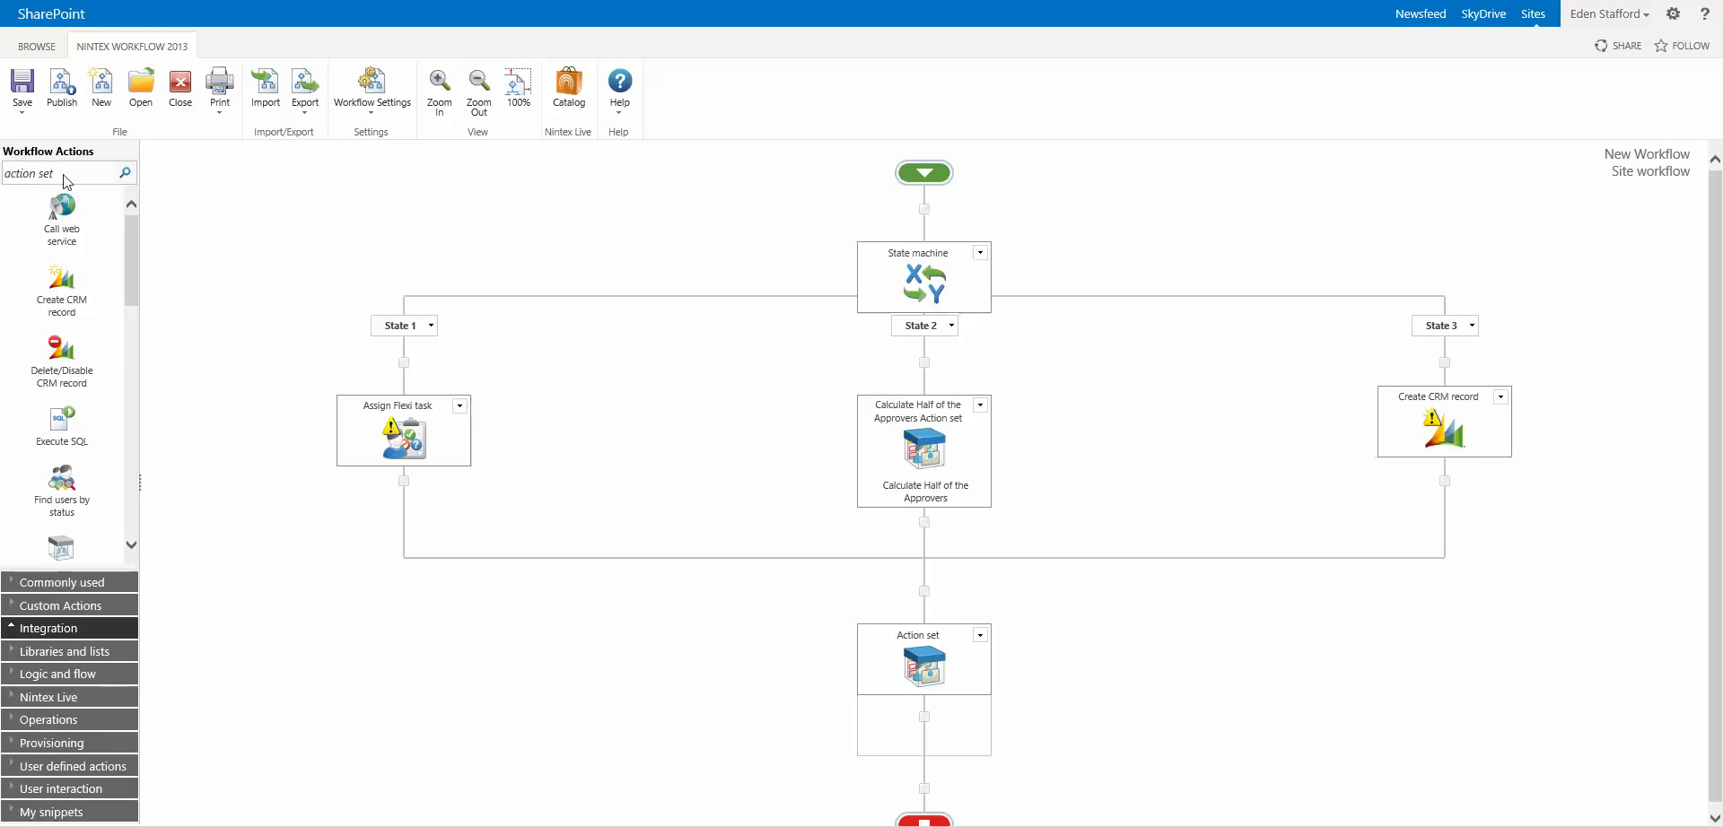
text(change)
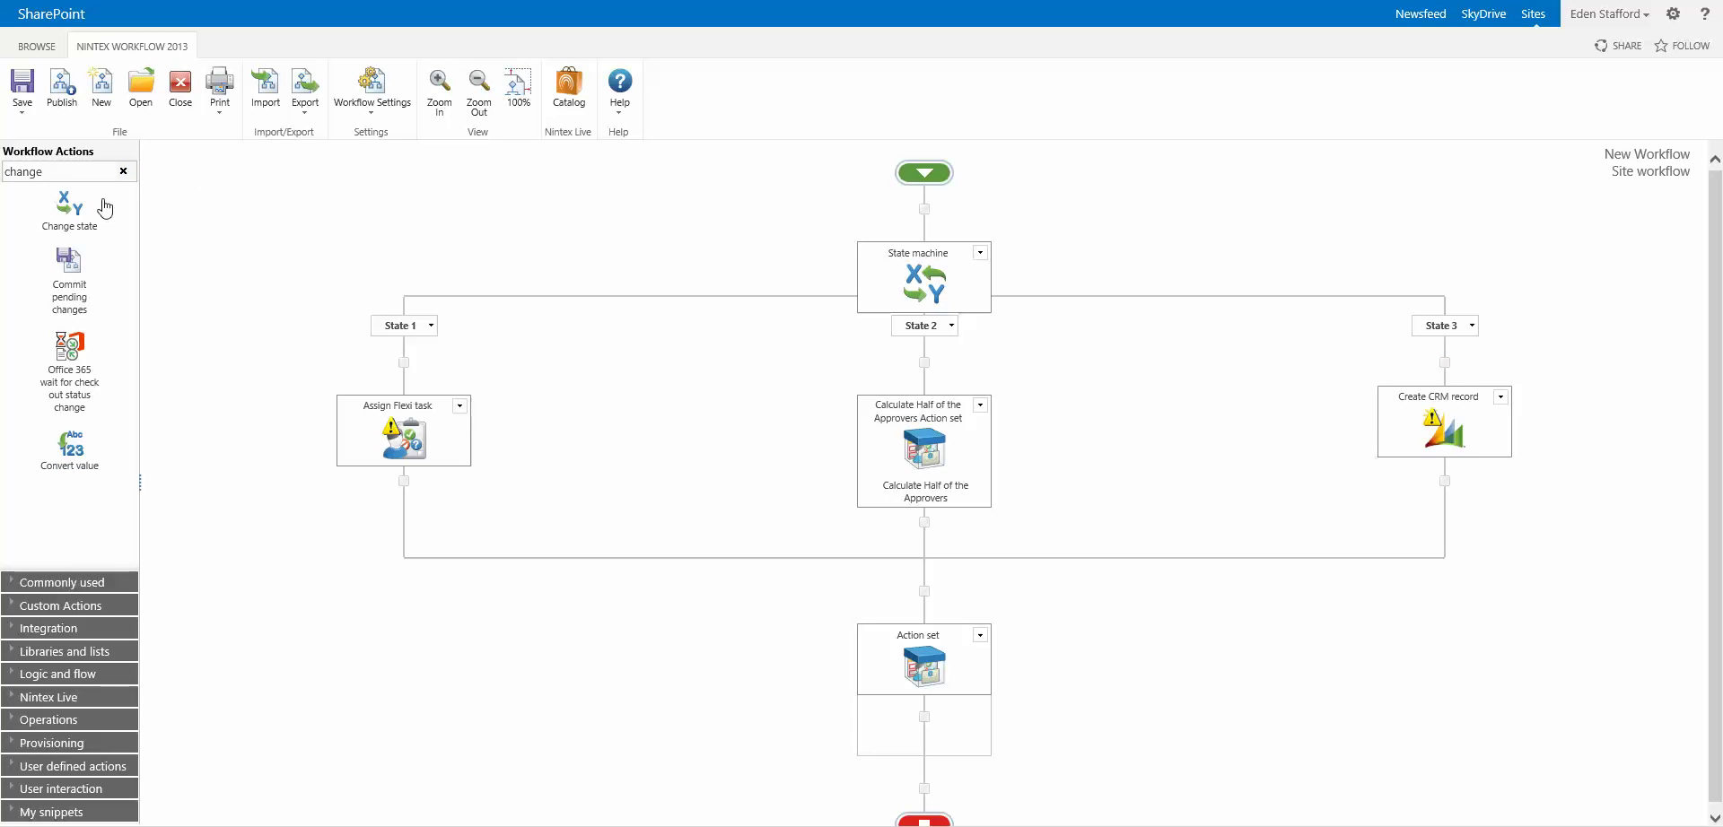
drag(72, 214, 404, 481)
drag(72, 214, 1444, 481)
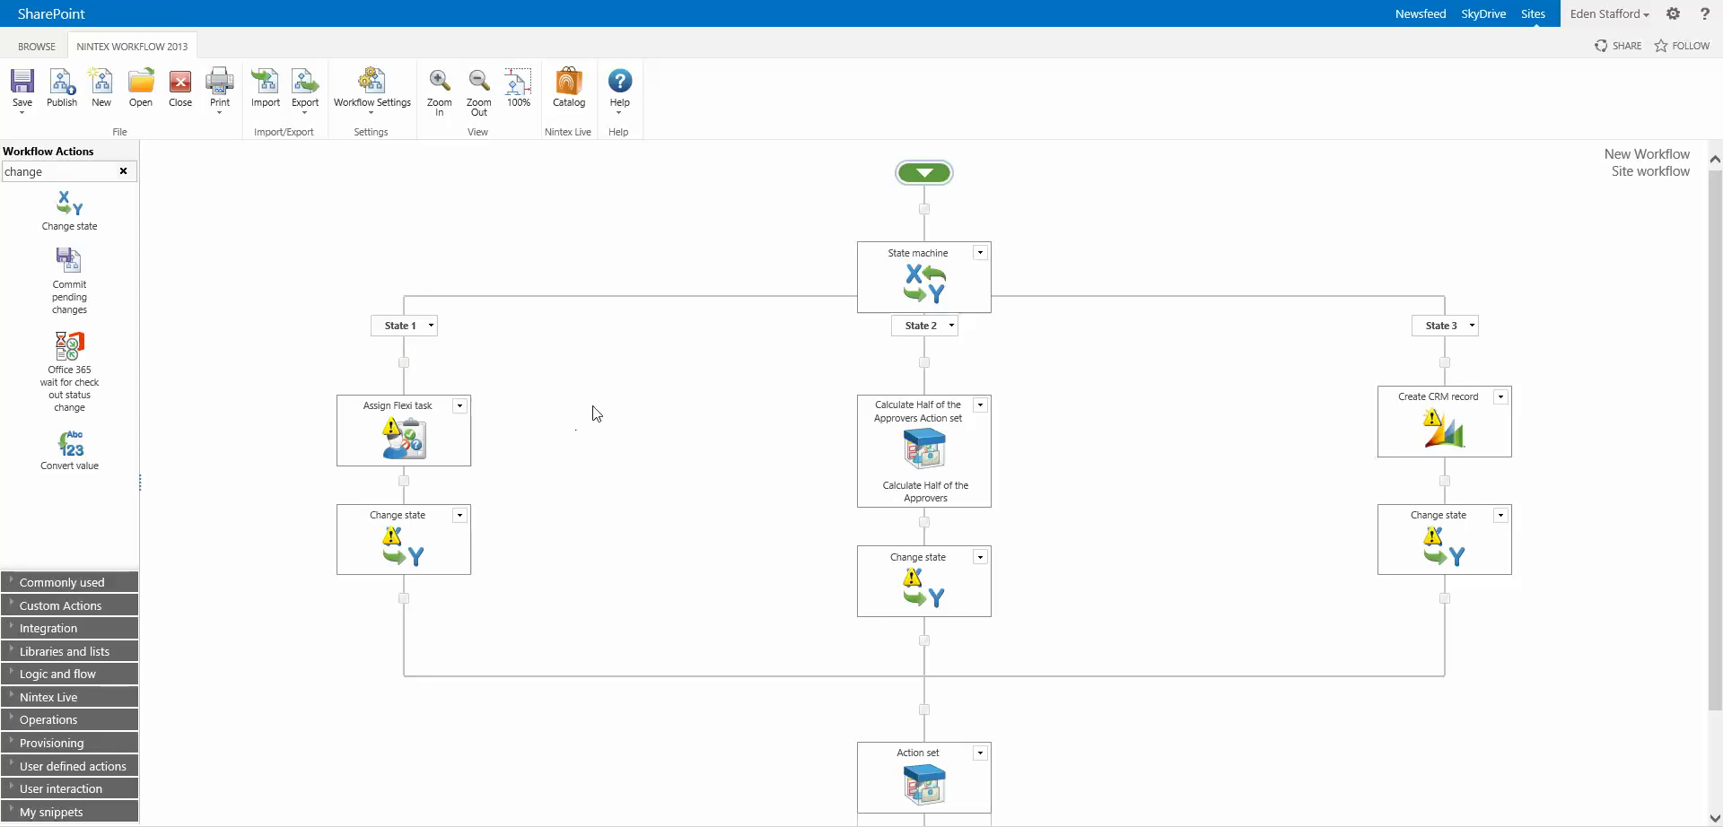
double_click(930, 268)
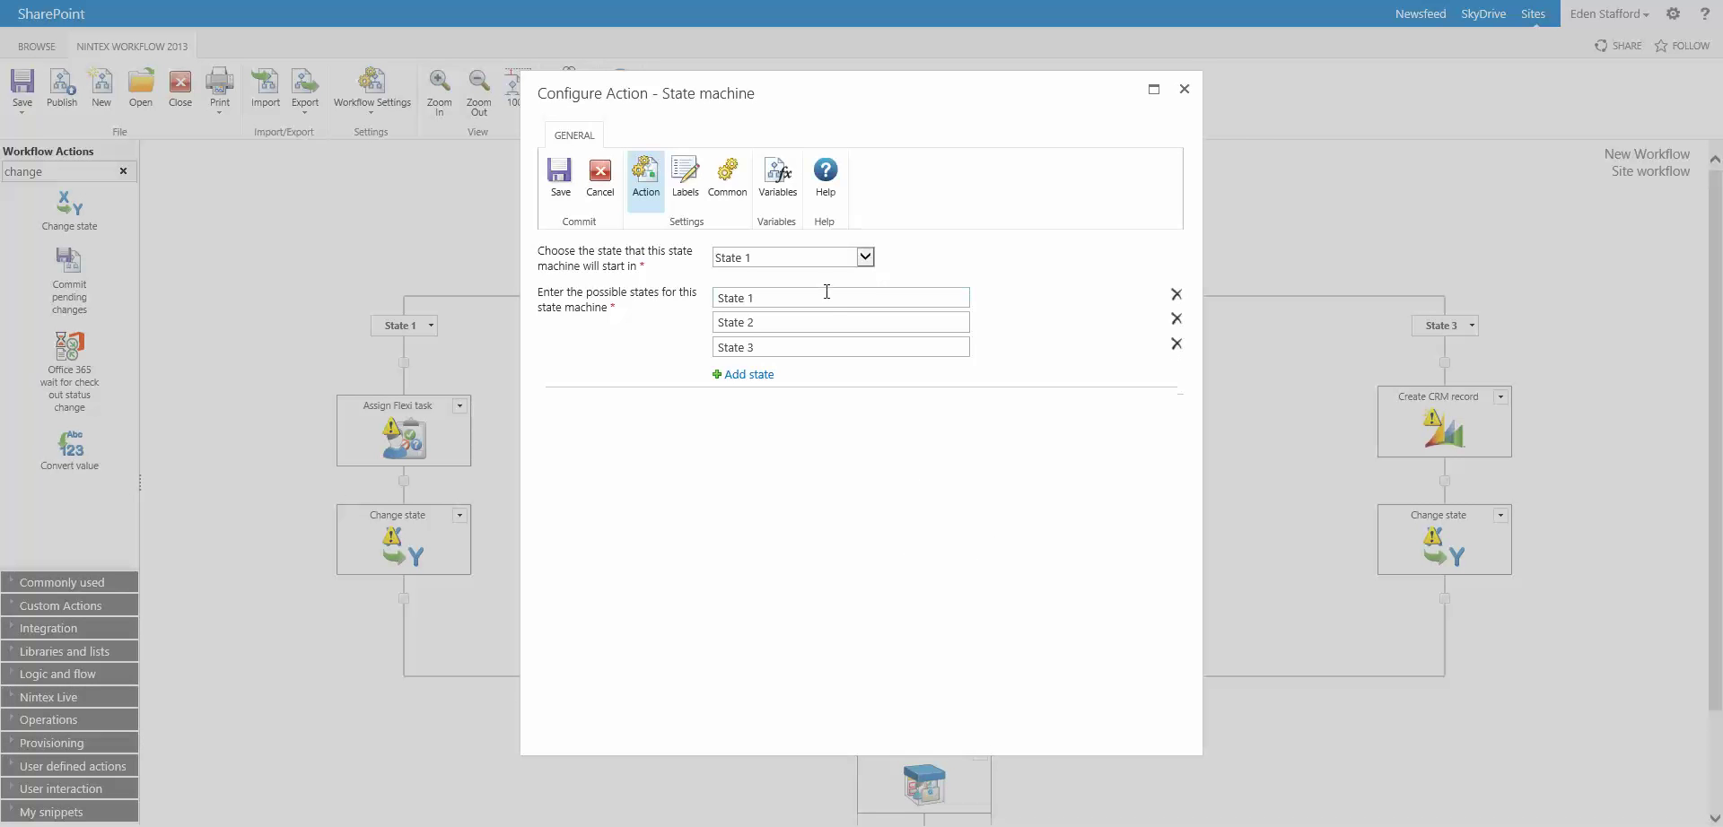
Step: Set State 2 as the state machine's start state and save
click(758, 258)
click(758, 289)
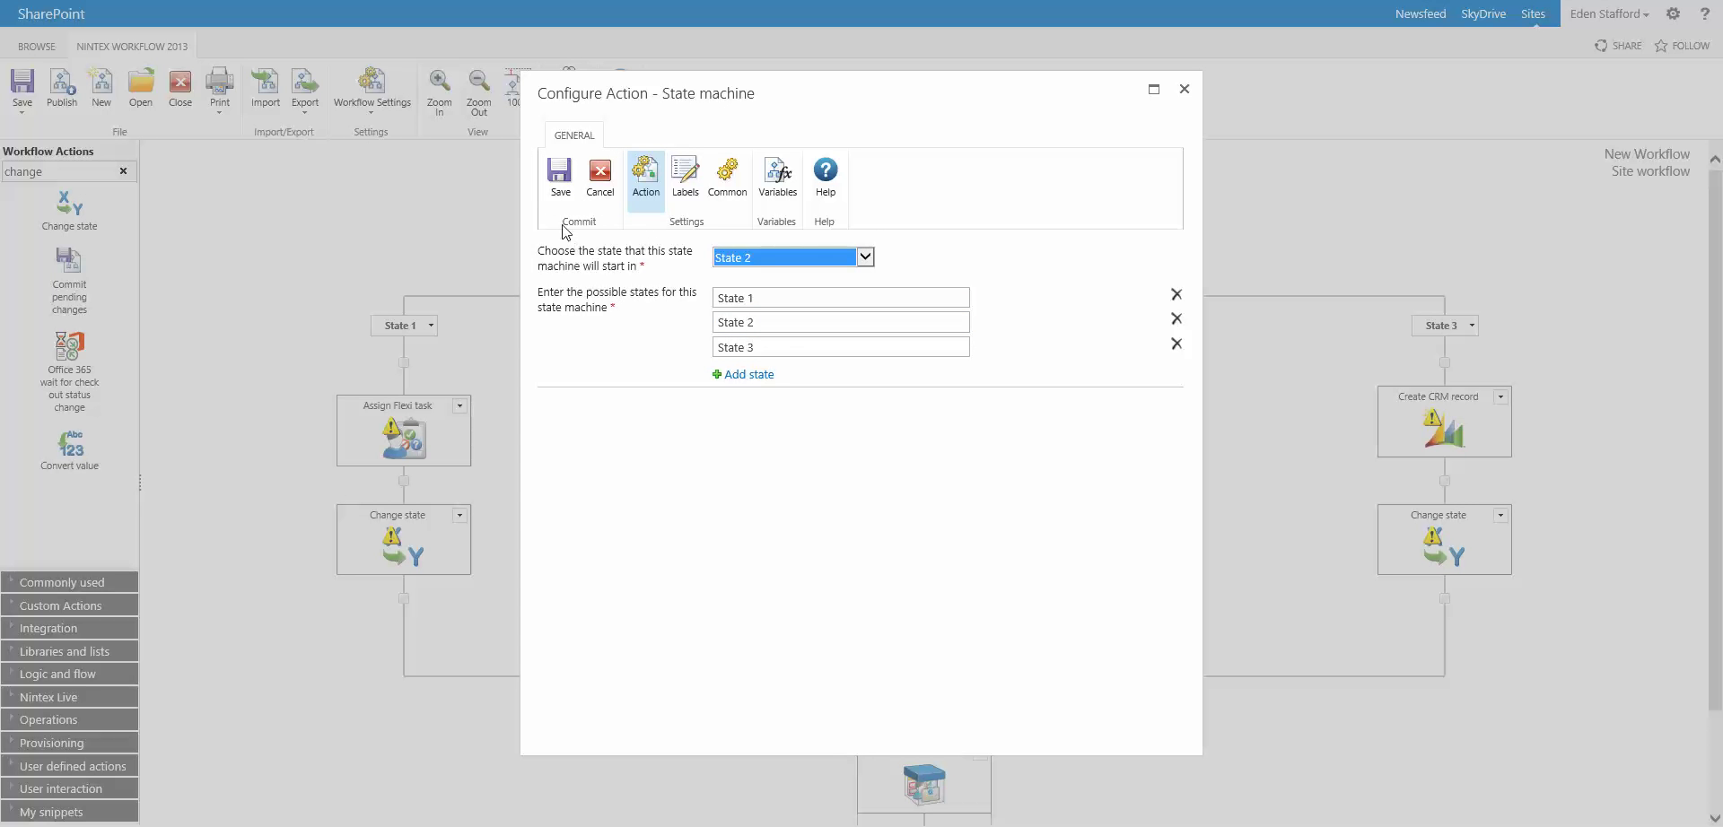
click(557, 194)
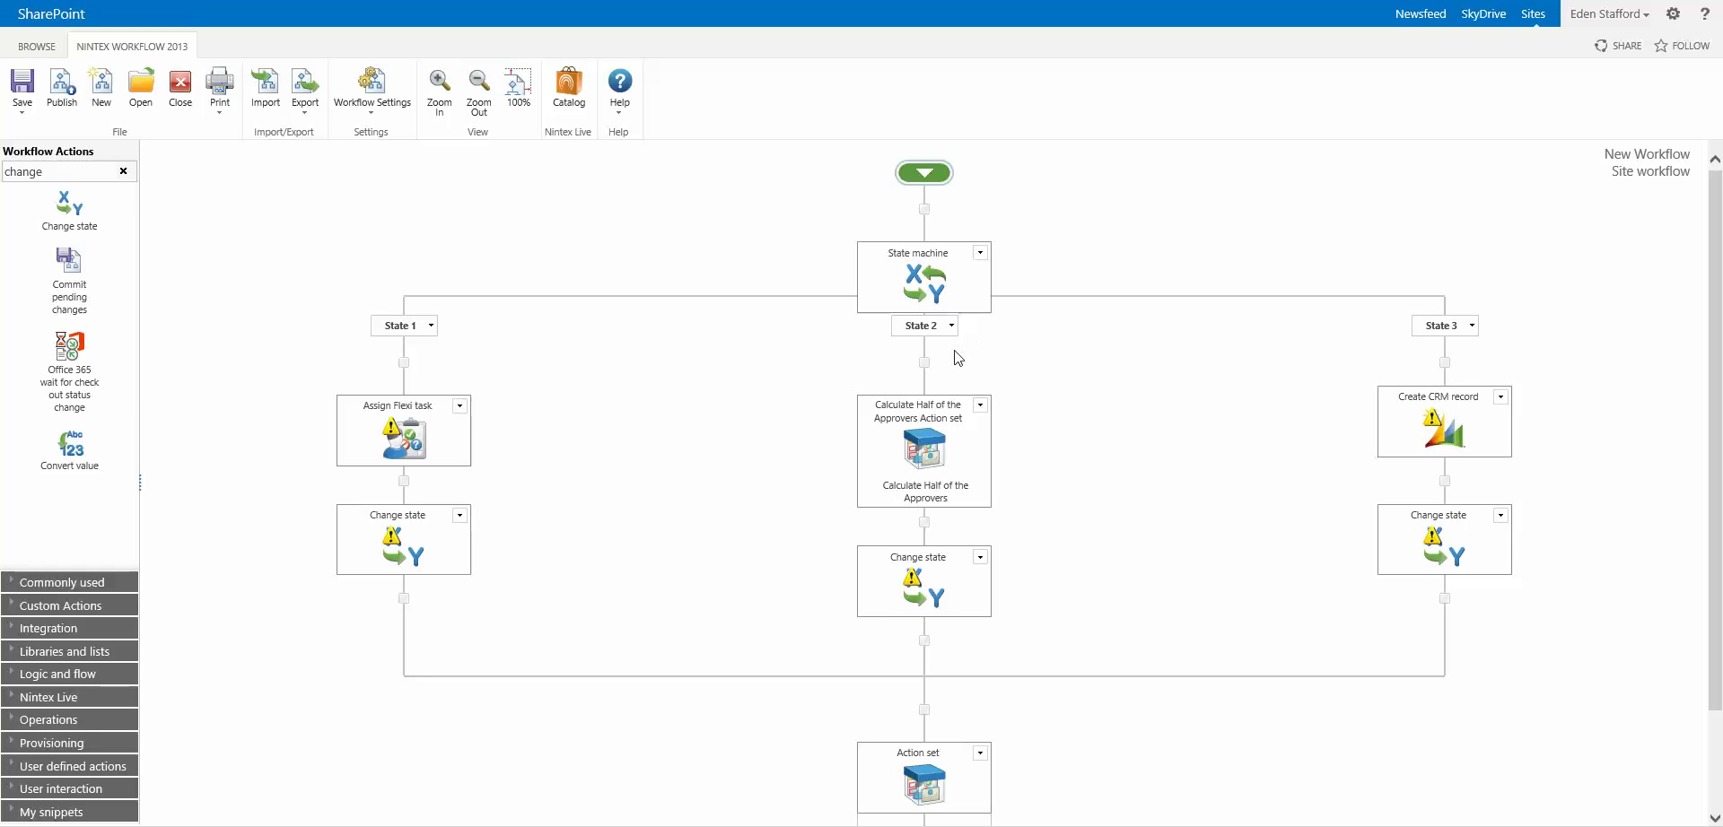
Step: Move the State 2 branch one place left to the far-left position
click(951, 327)
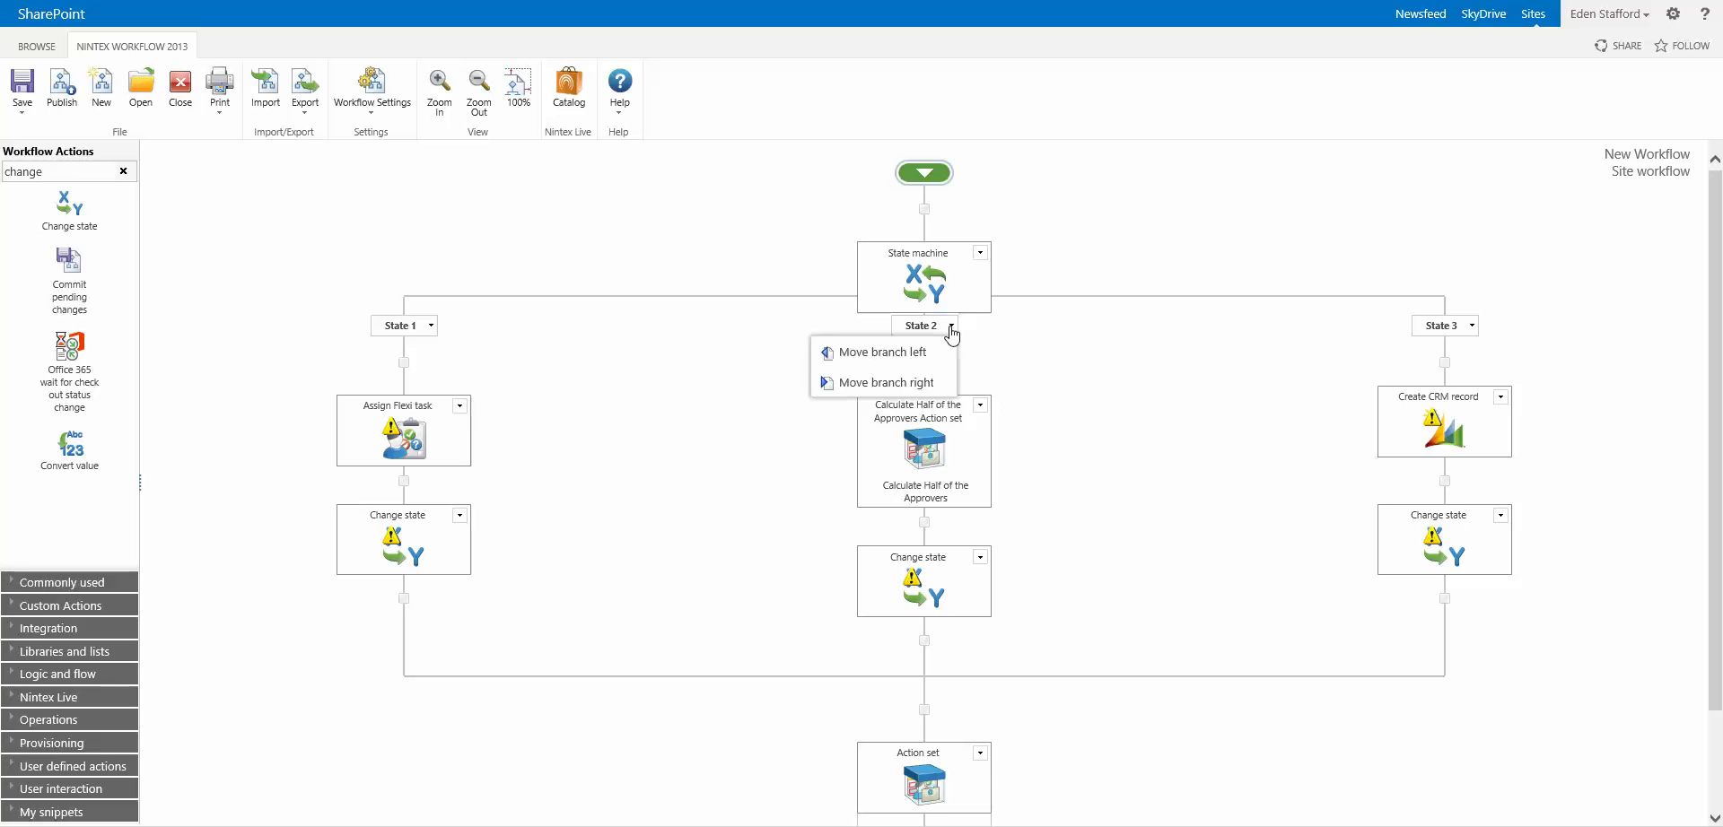
click(907, 356)
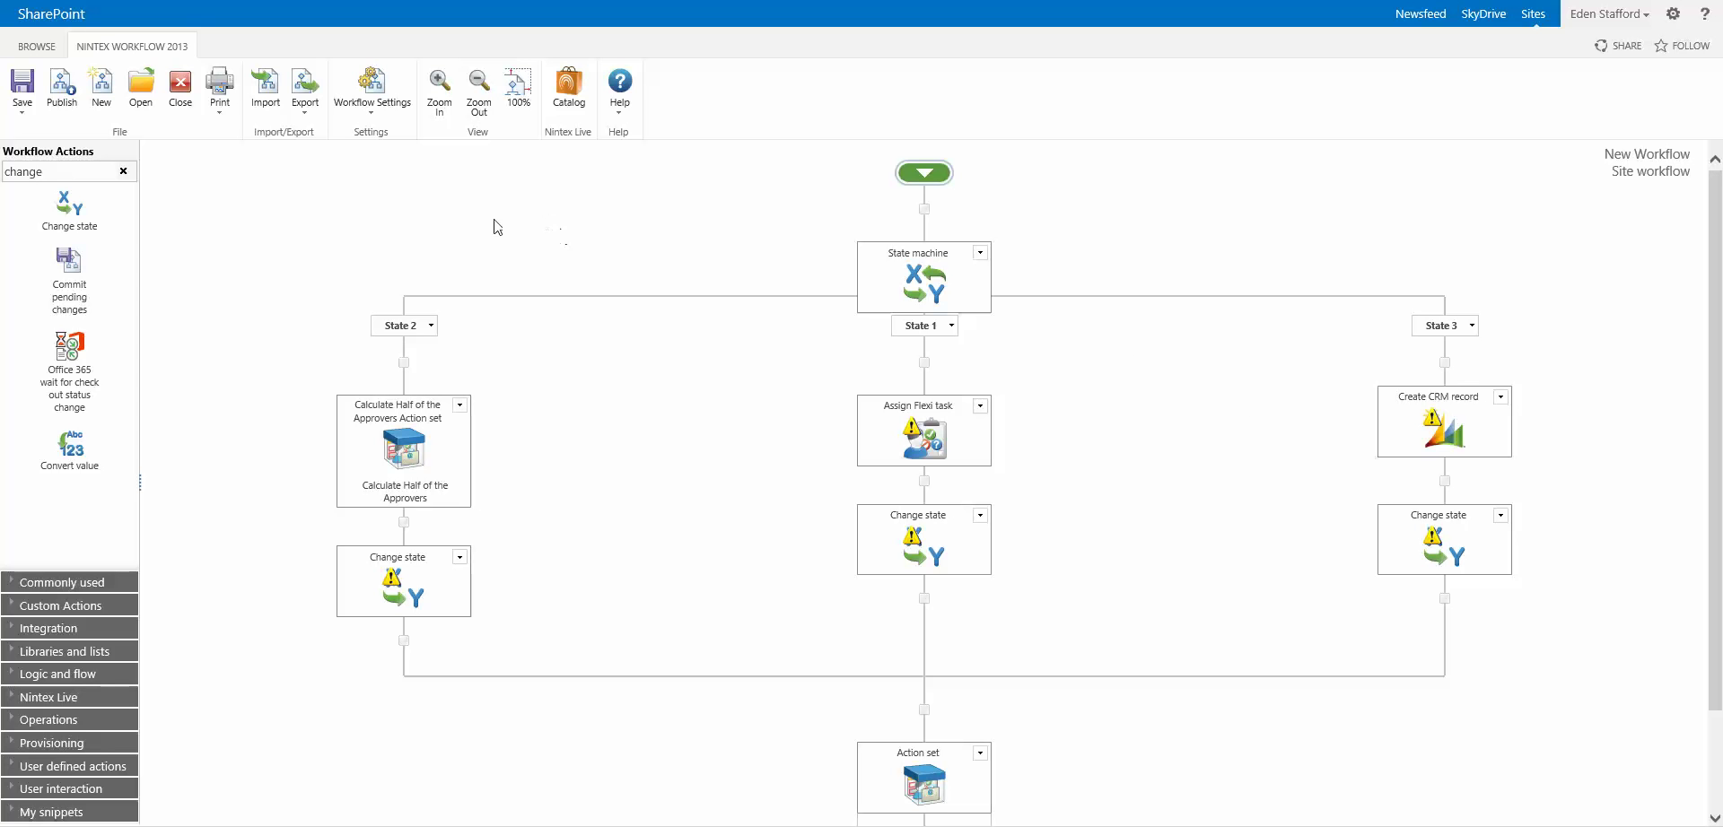
click(980, 253)
Step: Minimize the state machine and insert a Switch action above it
click(923, 371)
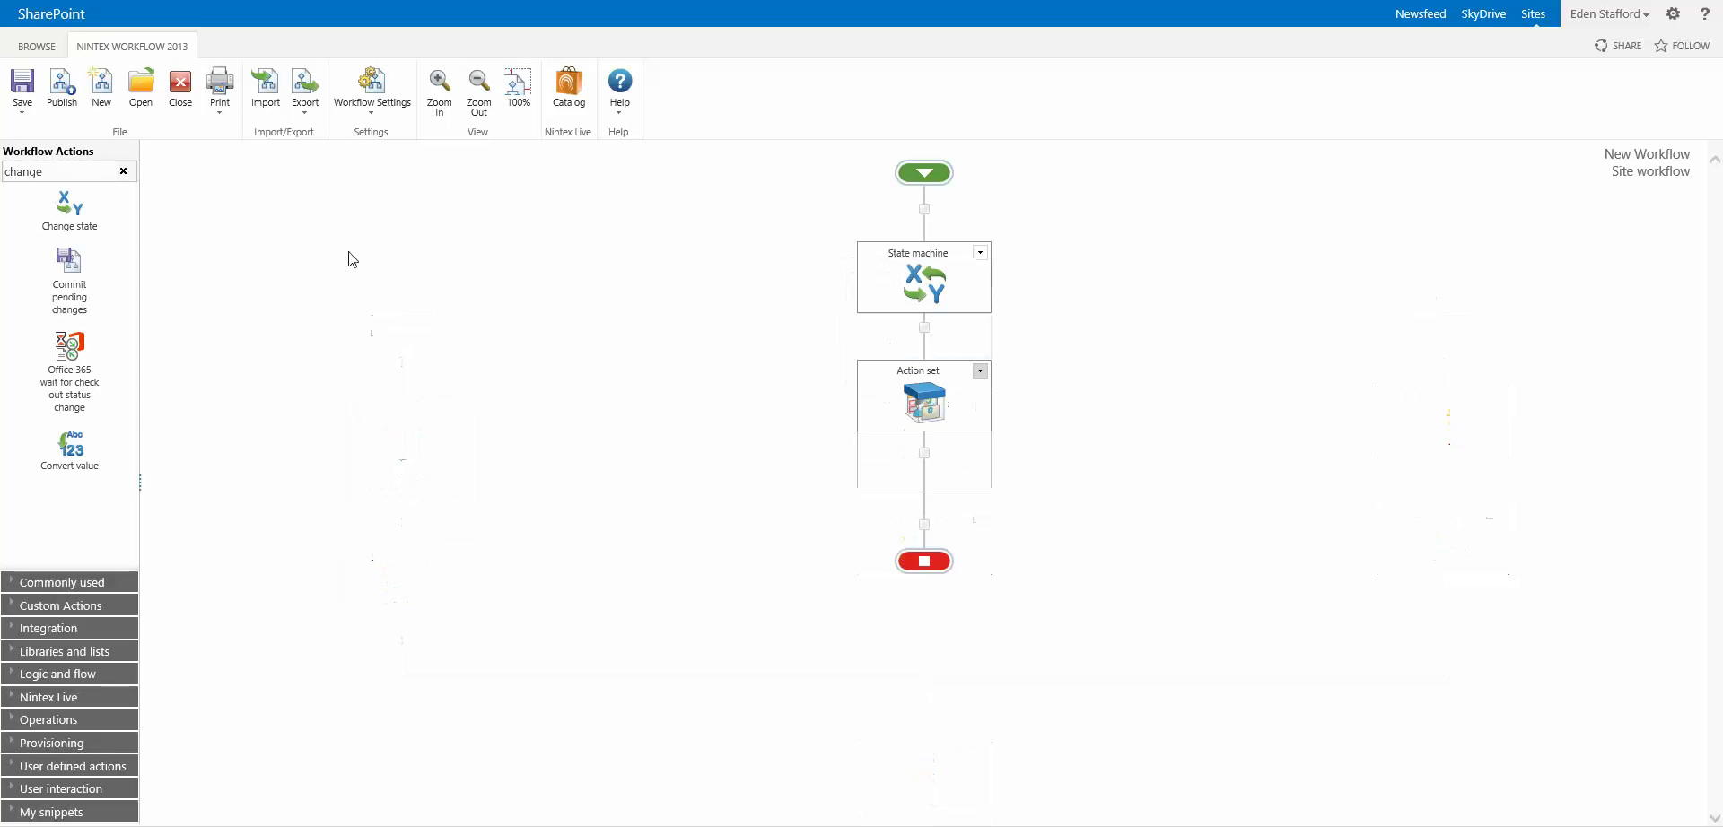
double_click(79, 171)
text(switch)
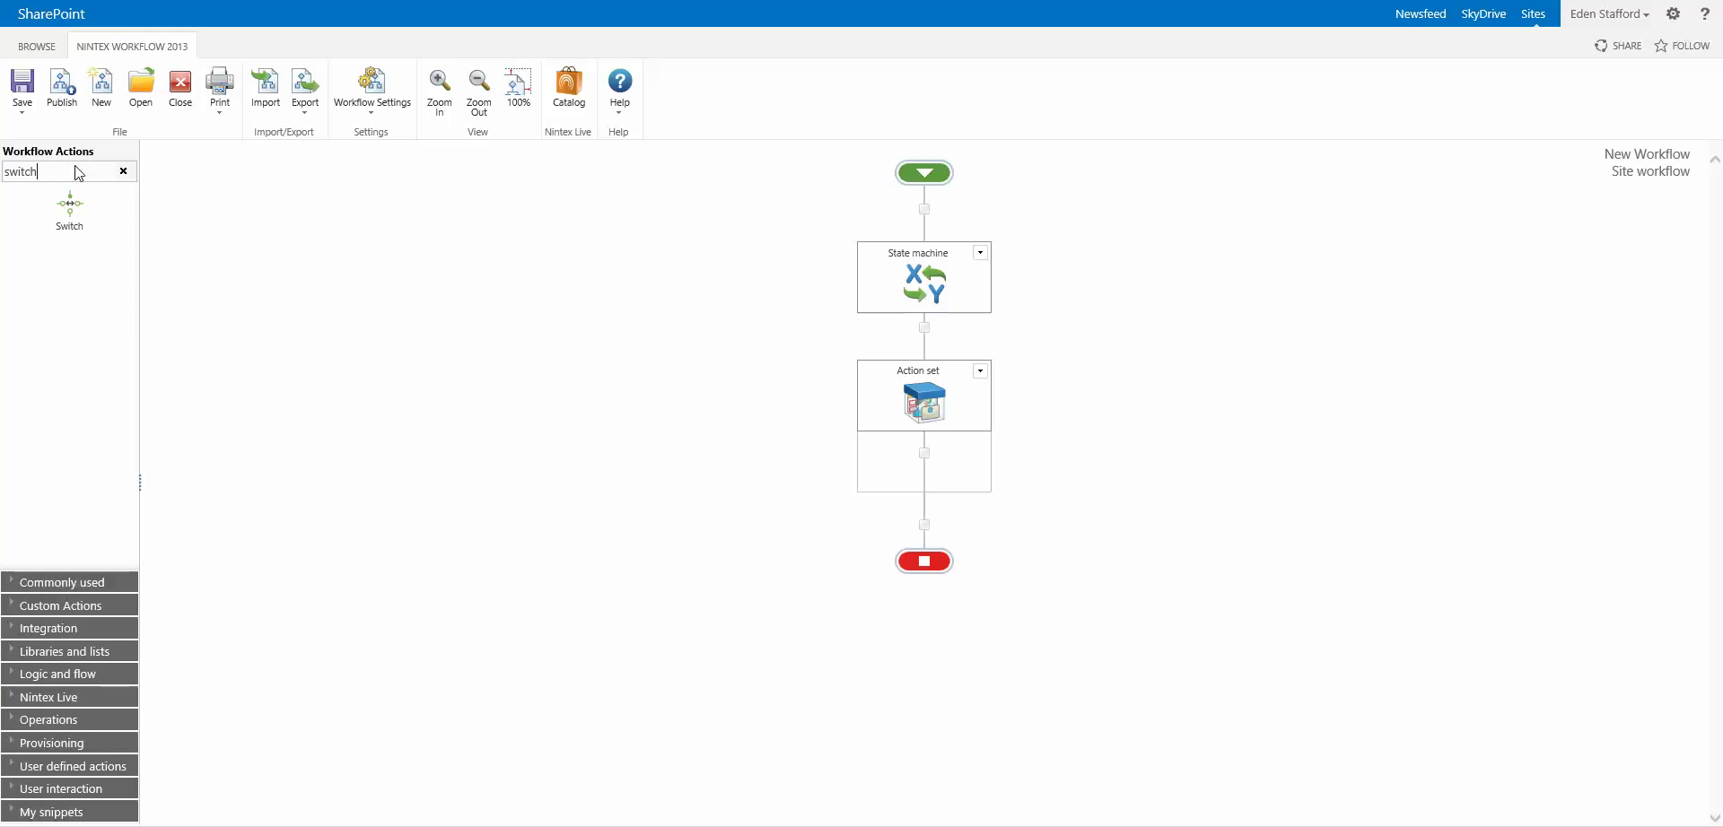
drag(69, 204, 924, 212)
Step: Give the Switch a third value and save its settings
double_click(923, 272)
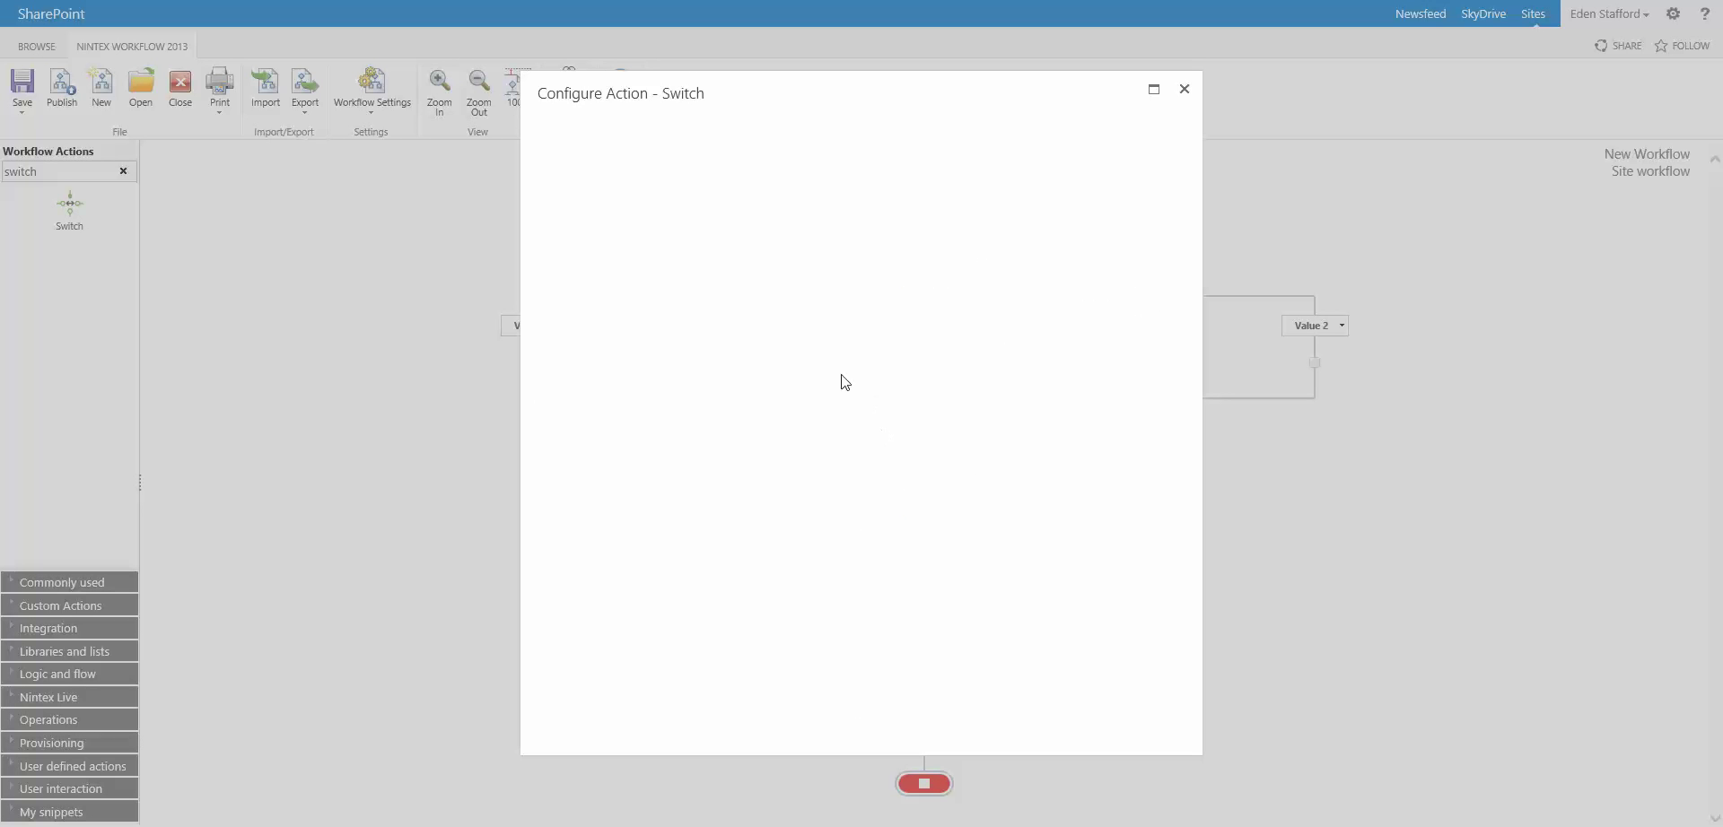
click(755, 333)
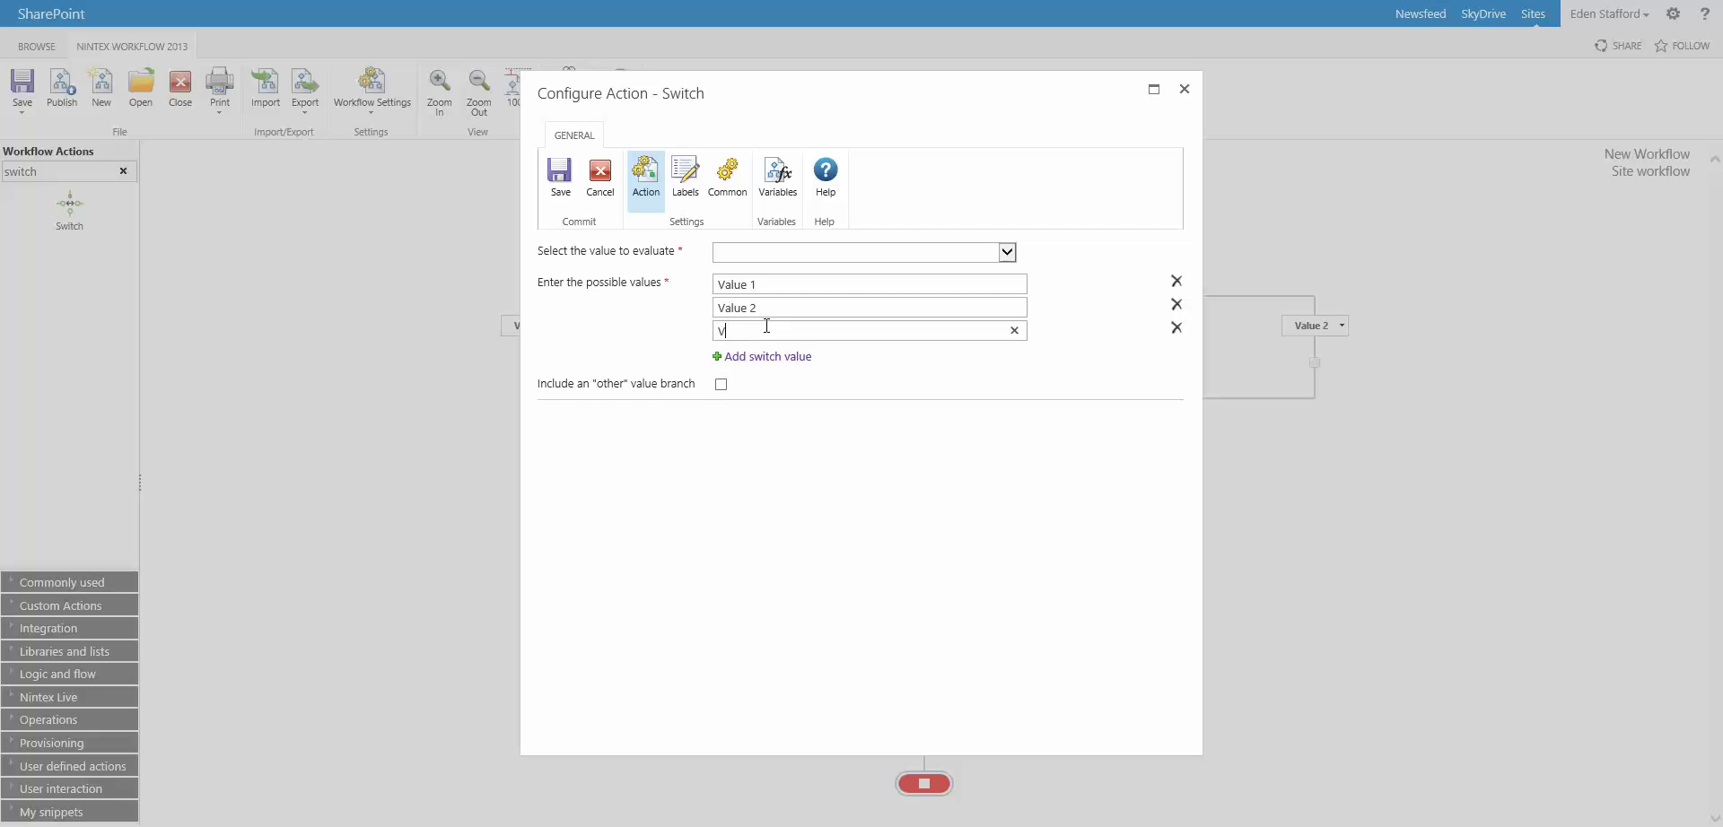
click(553, 176)
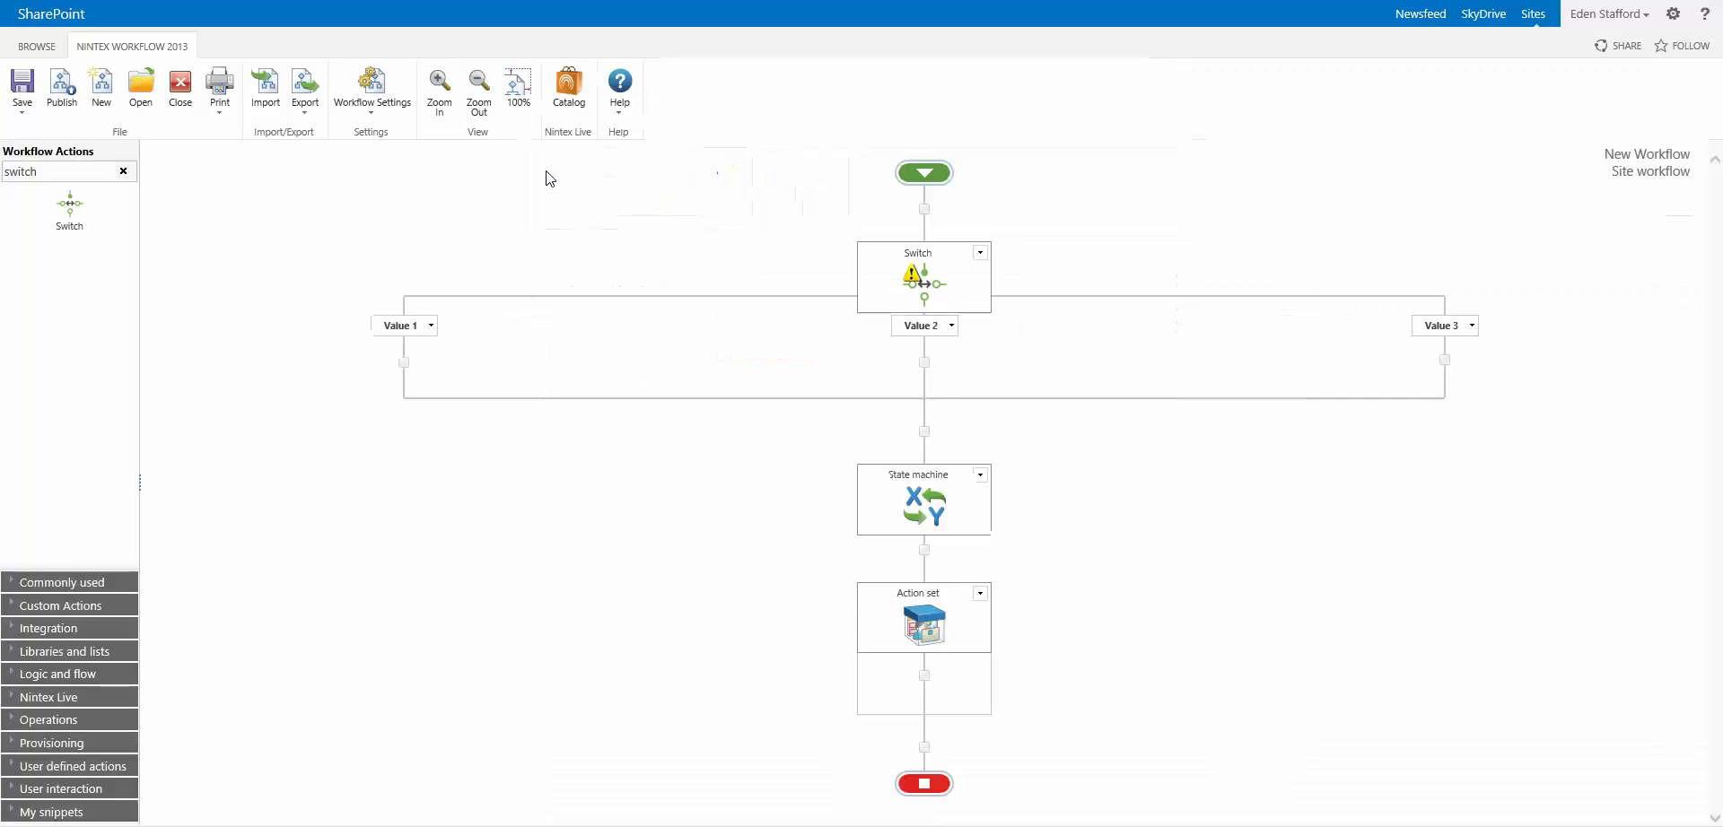
Step: Reorder the Switch branches to Value 2, Value 3, Value 1
click(952, 326)
click(927, 382)
click(951, 325)
click(941, 412)
Step: Search for 'run parallel' and insert Run parallel actions above the Switch
drag(49, 172, 3, 171)
text(run pare)
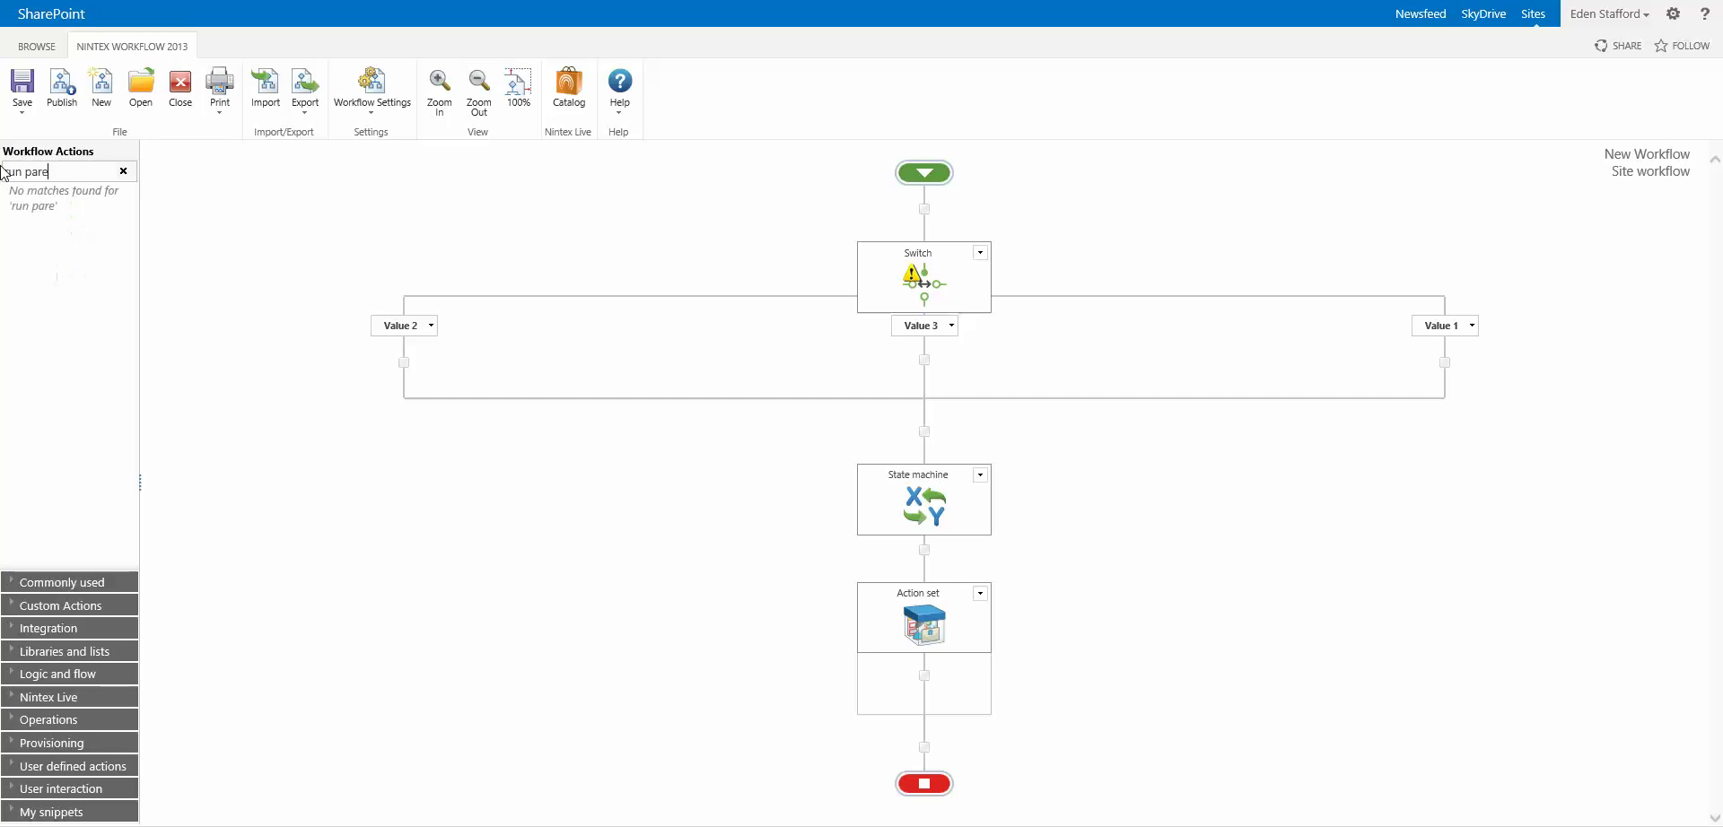
key(BackSpace)
key(BackSpace)
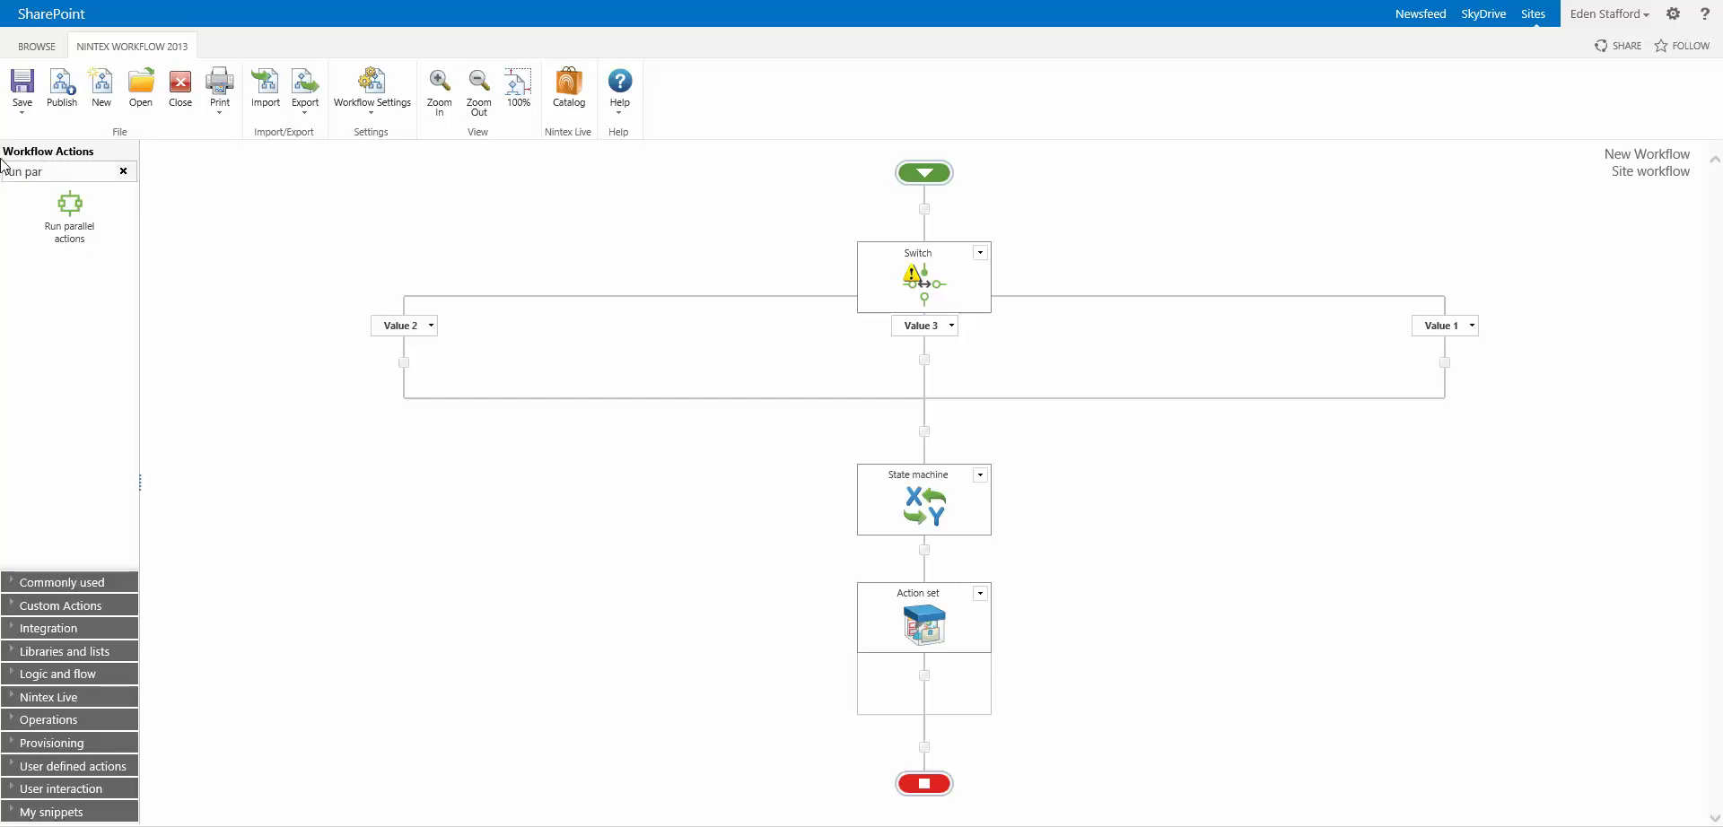
drag(69, 206, 929, 227)
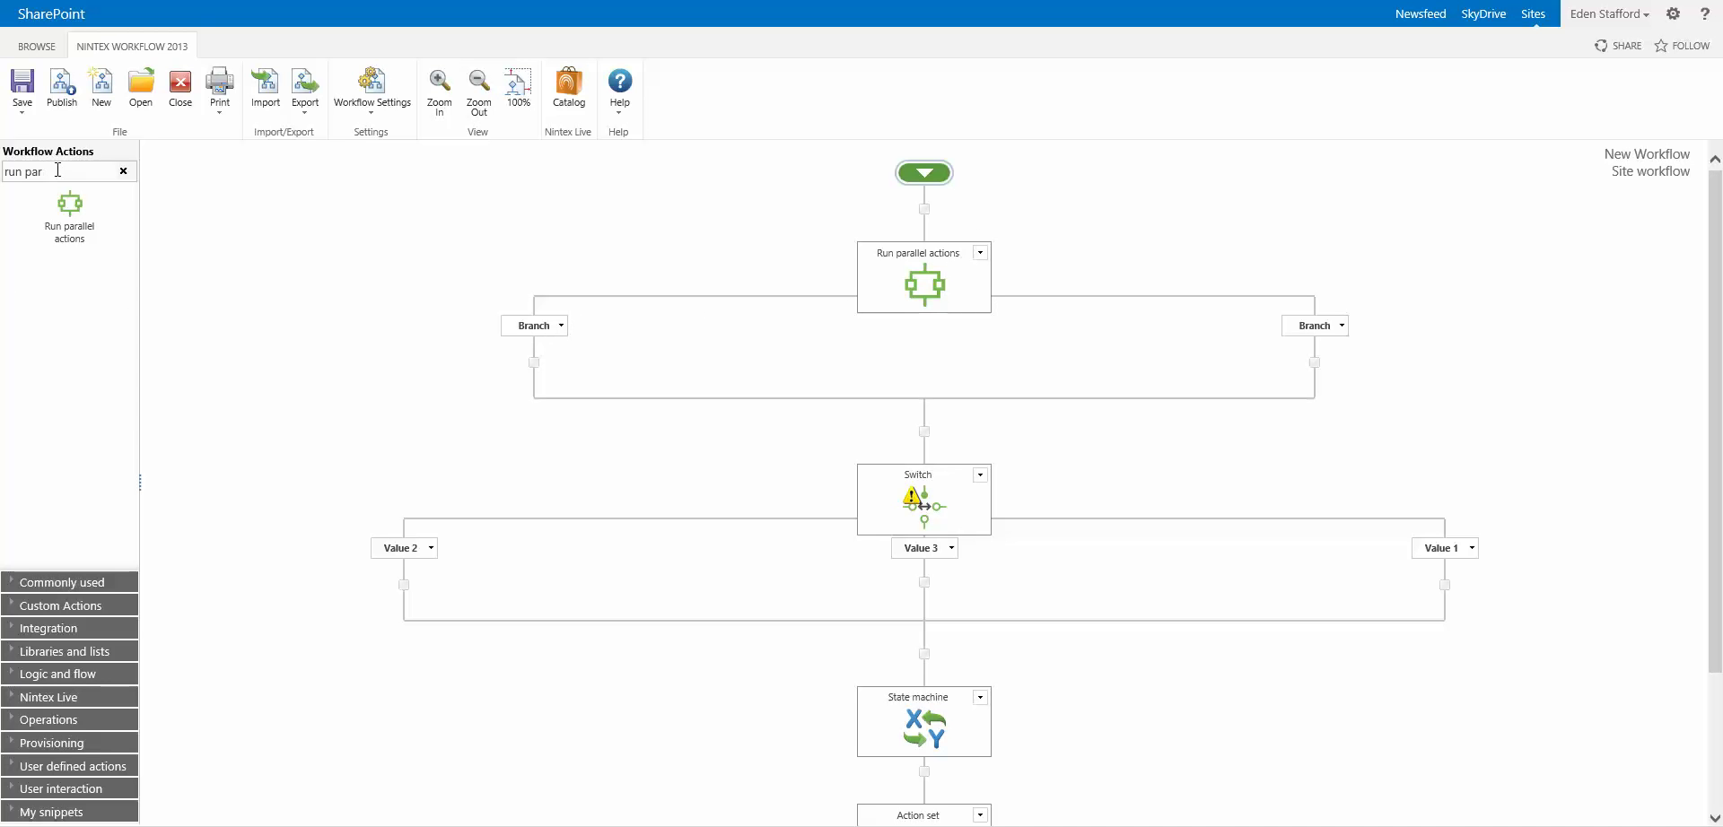
Step: Add integration actions to both parallel branches, swap them, and insert an empty middle branch
click(56, 629)
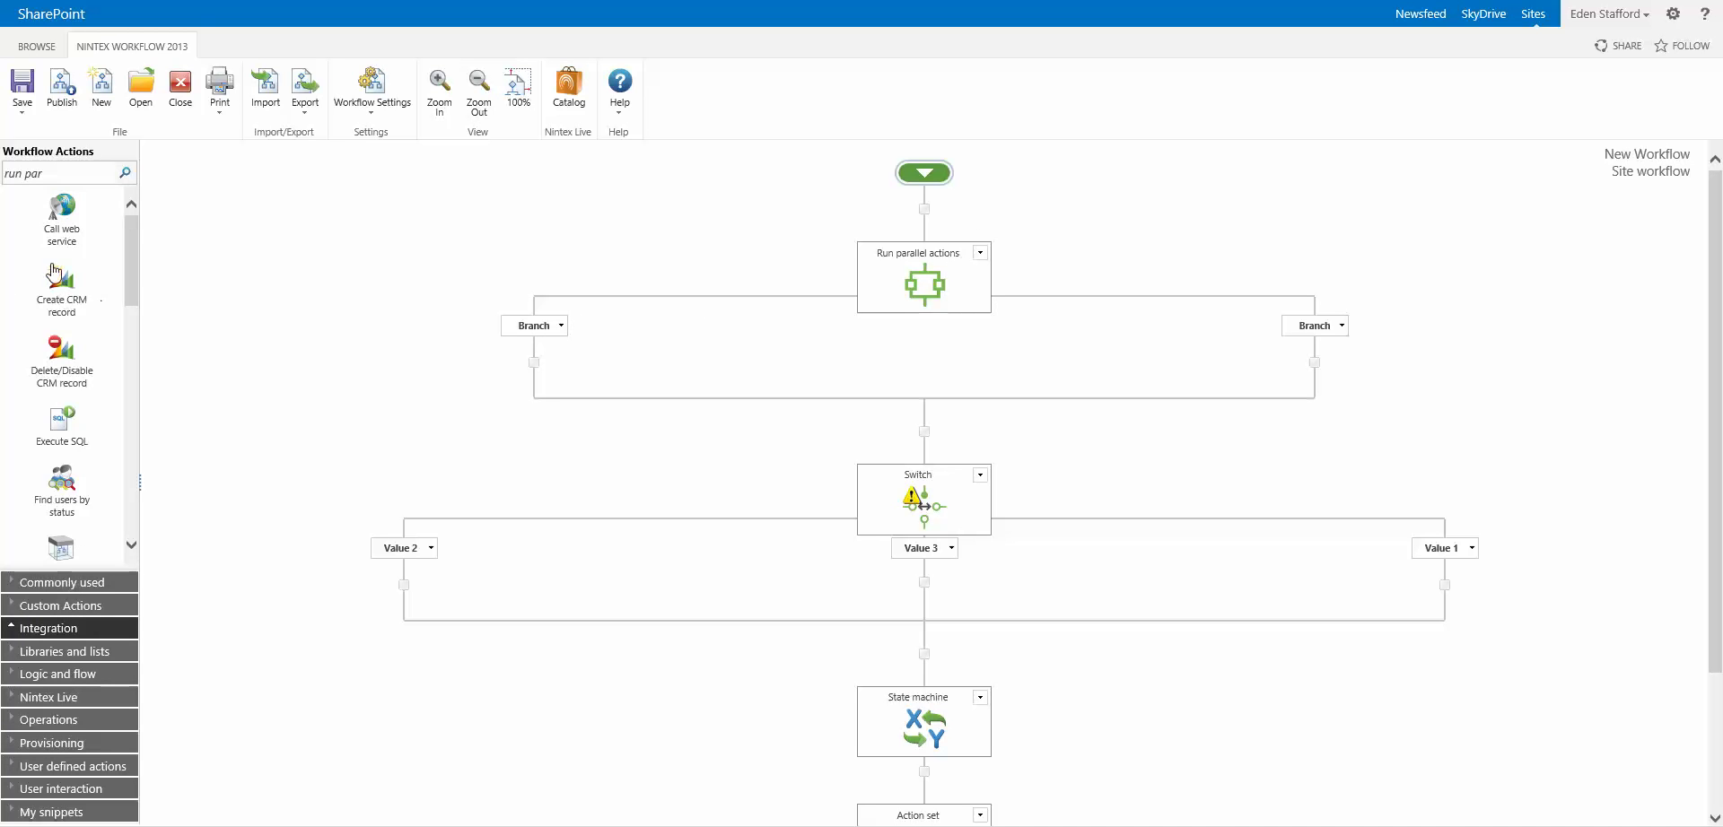
drag(52, 271, 534, 363)
drag(55, 420, 1315, 362)
click(1341, 326)
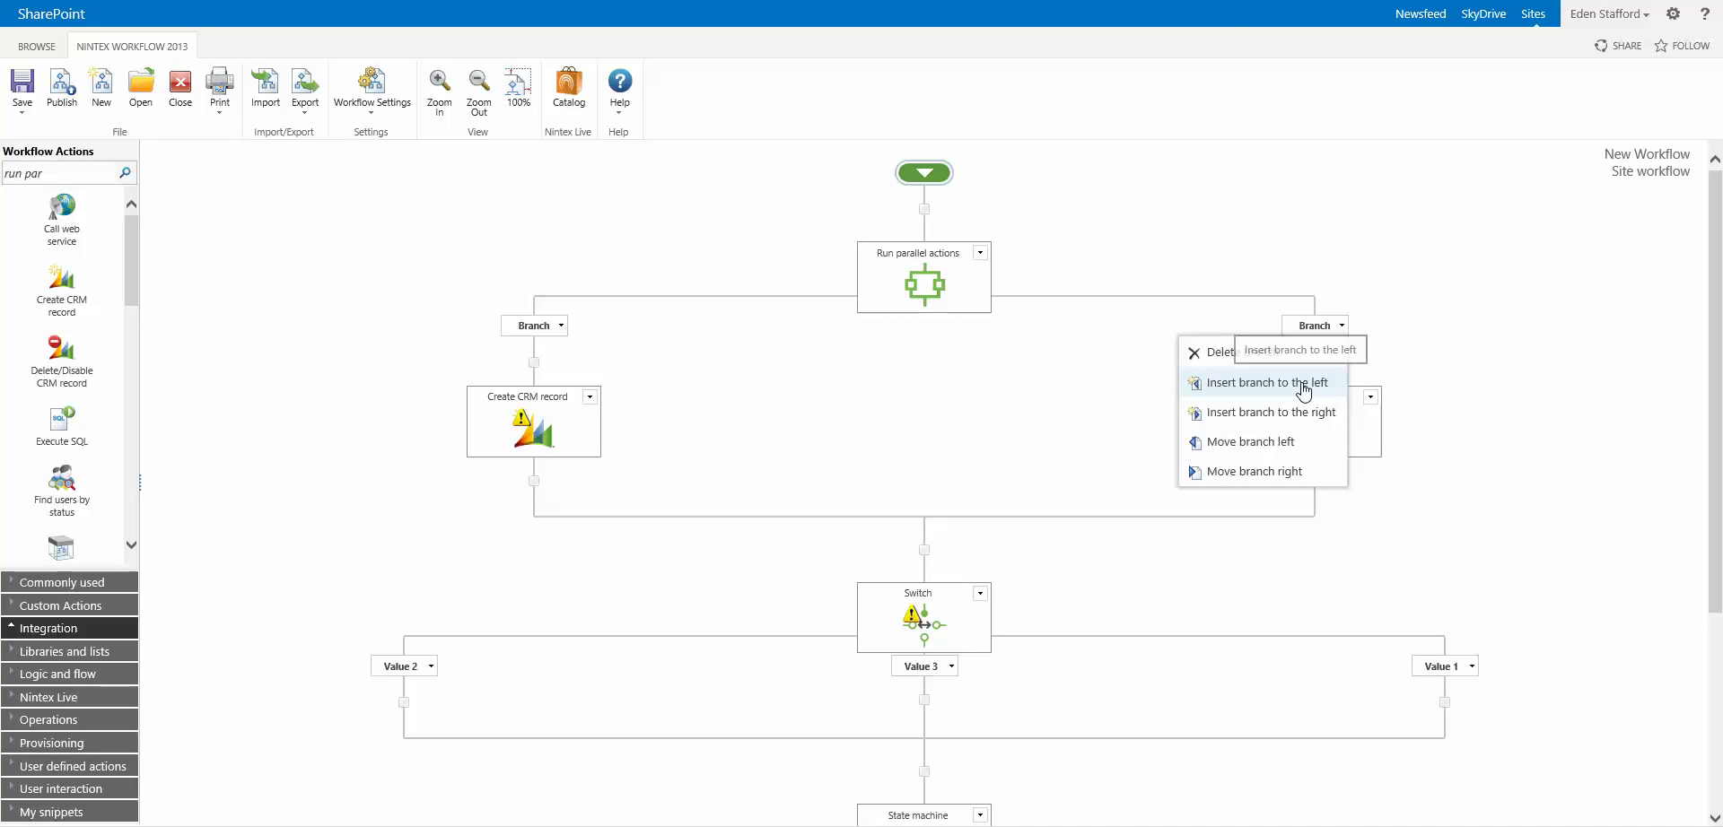
click(1292, 442)
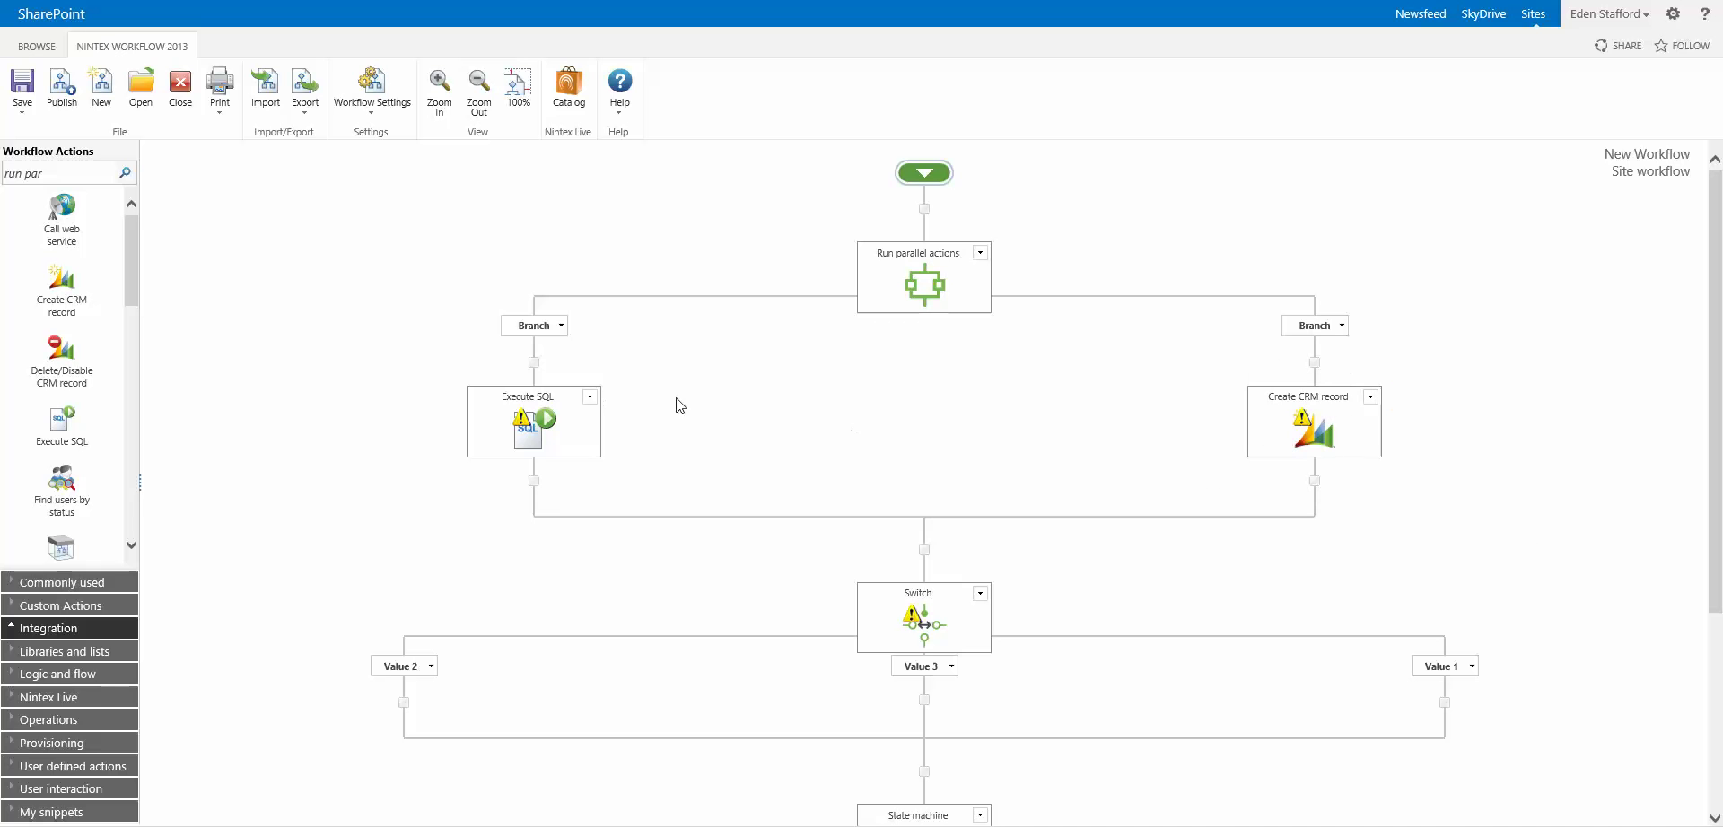
click(557, 328)
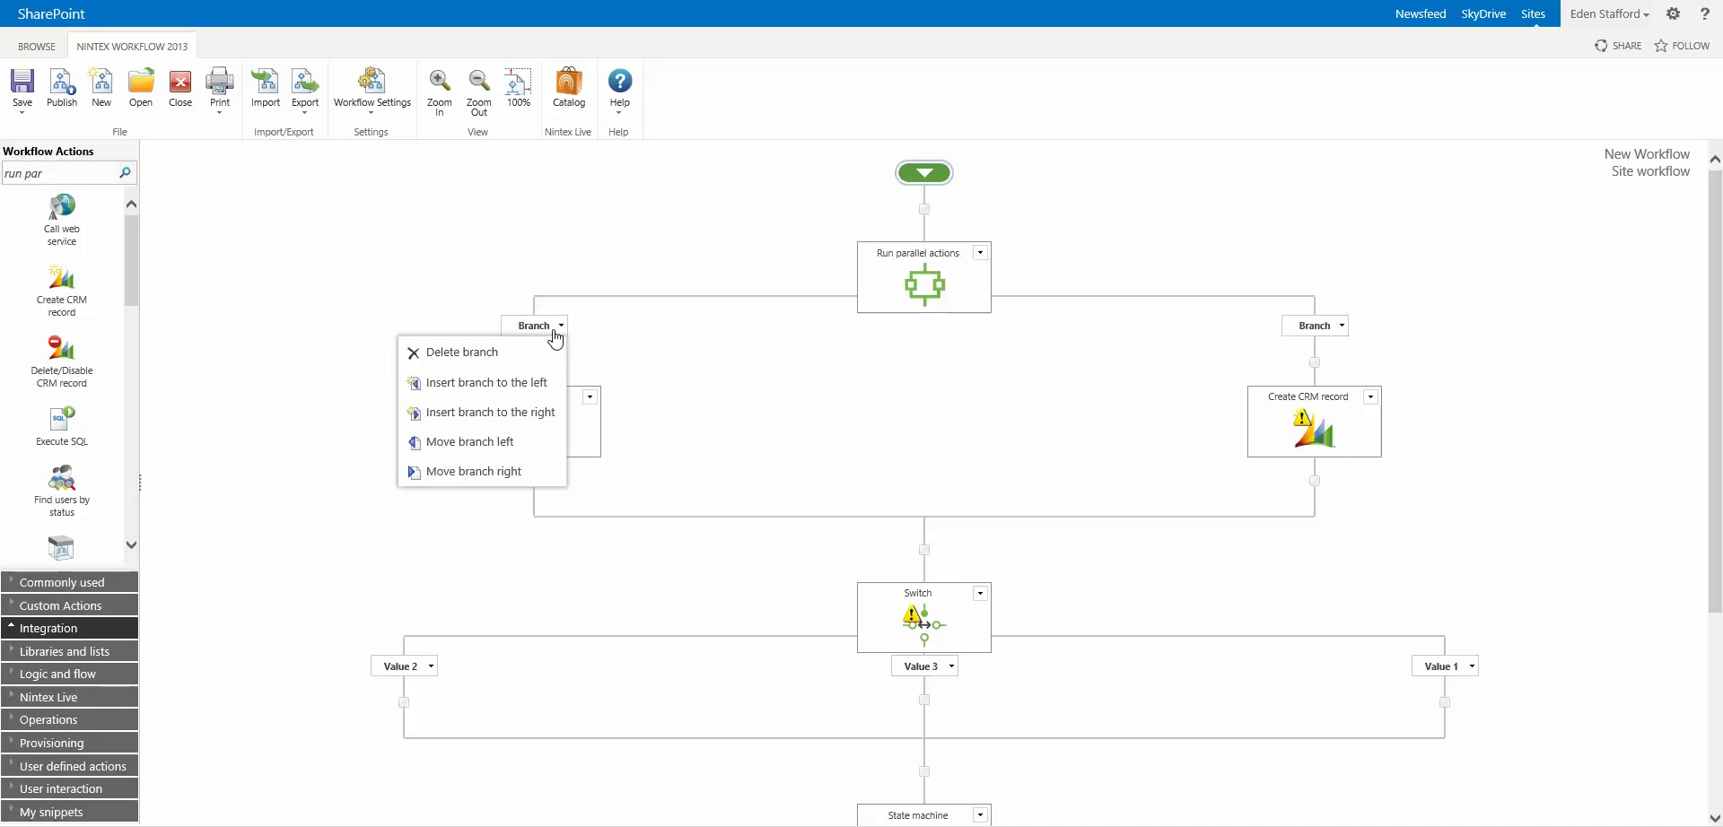
click(507, 415)
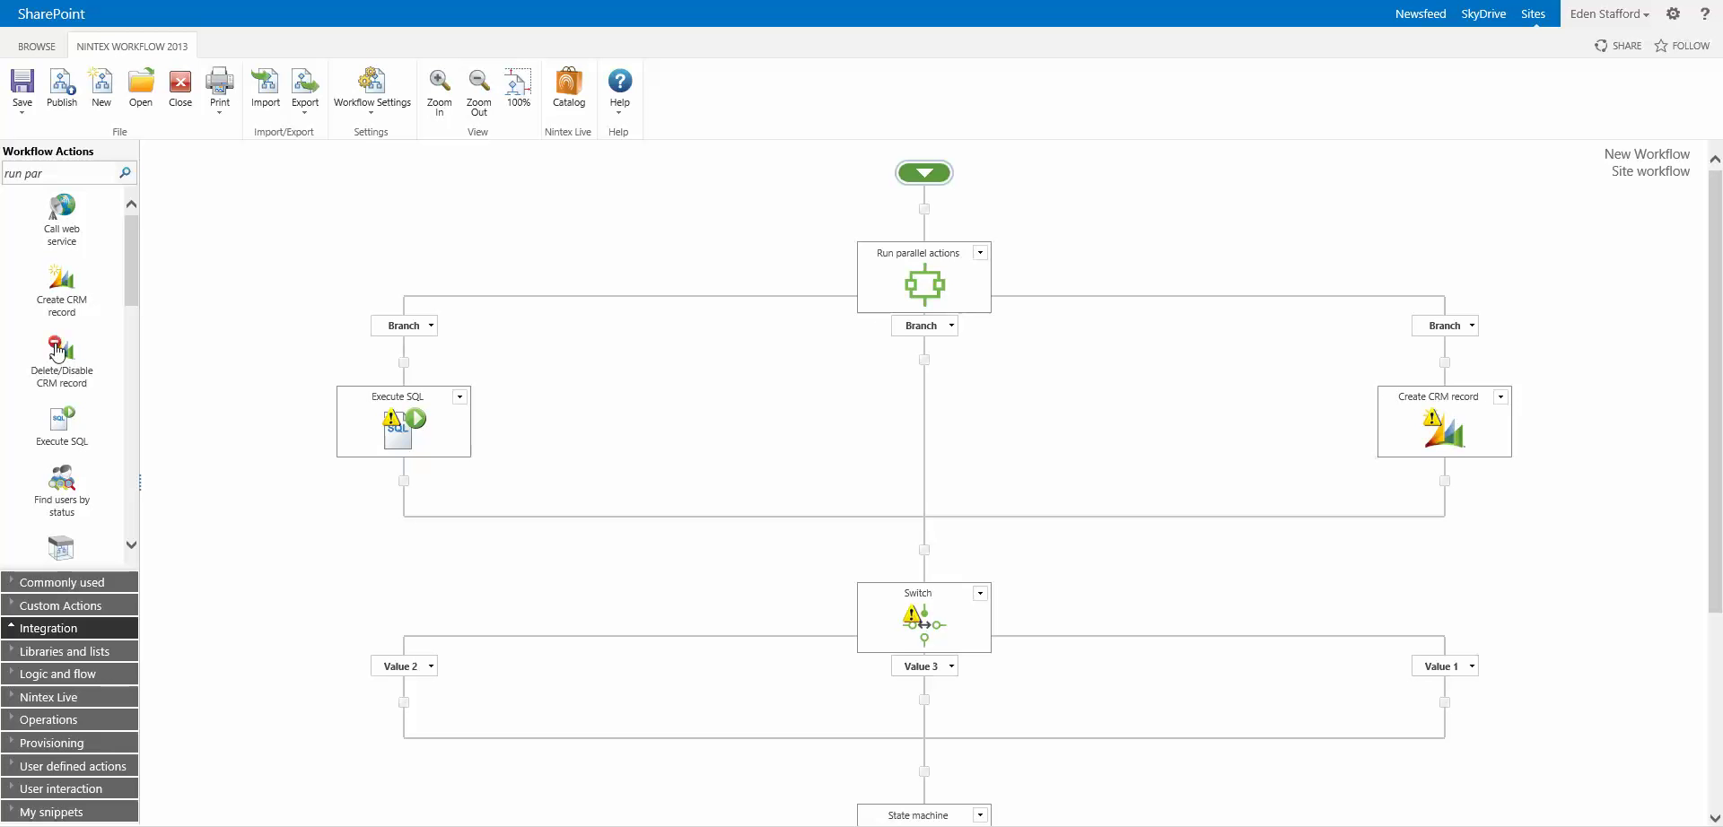
Step: Place Delete/Disable CRM record in the middle, add a fourth branch, and move it first
drag(59, 349, 925, 360)
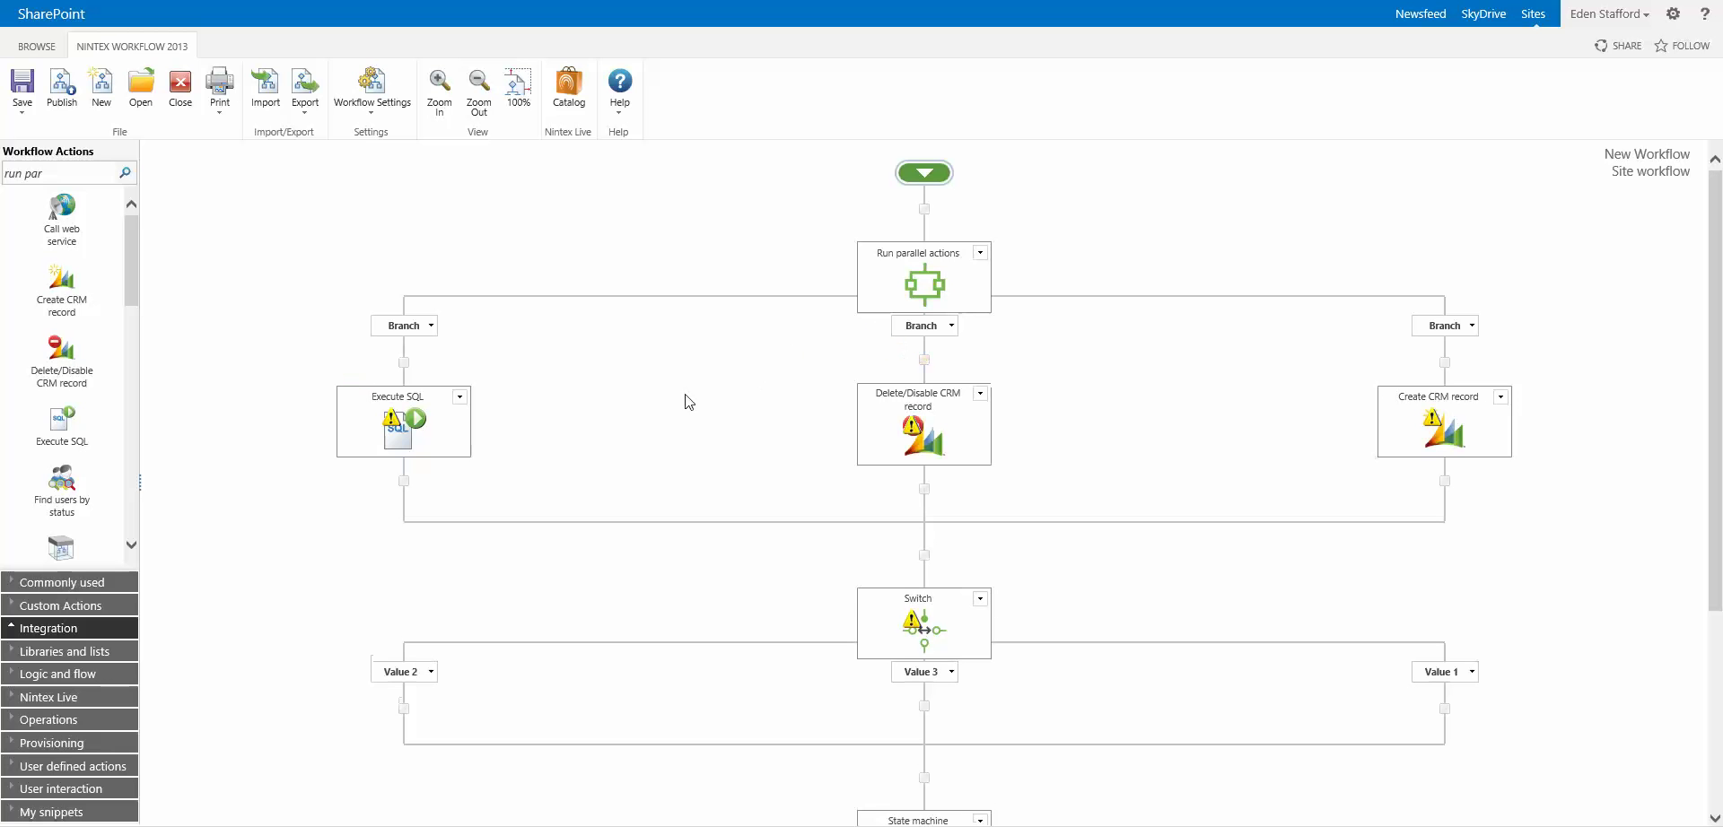
click(951, 326)
click(921, 382)
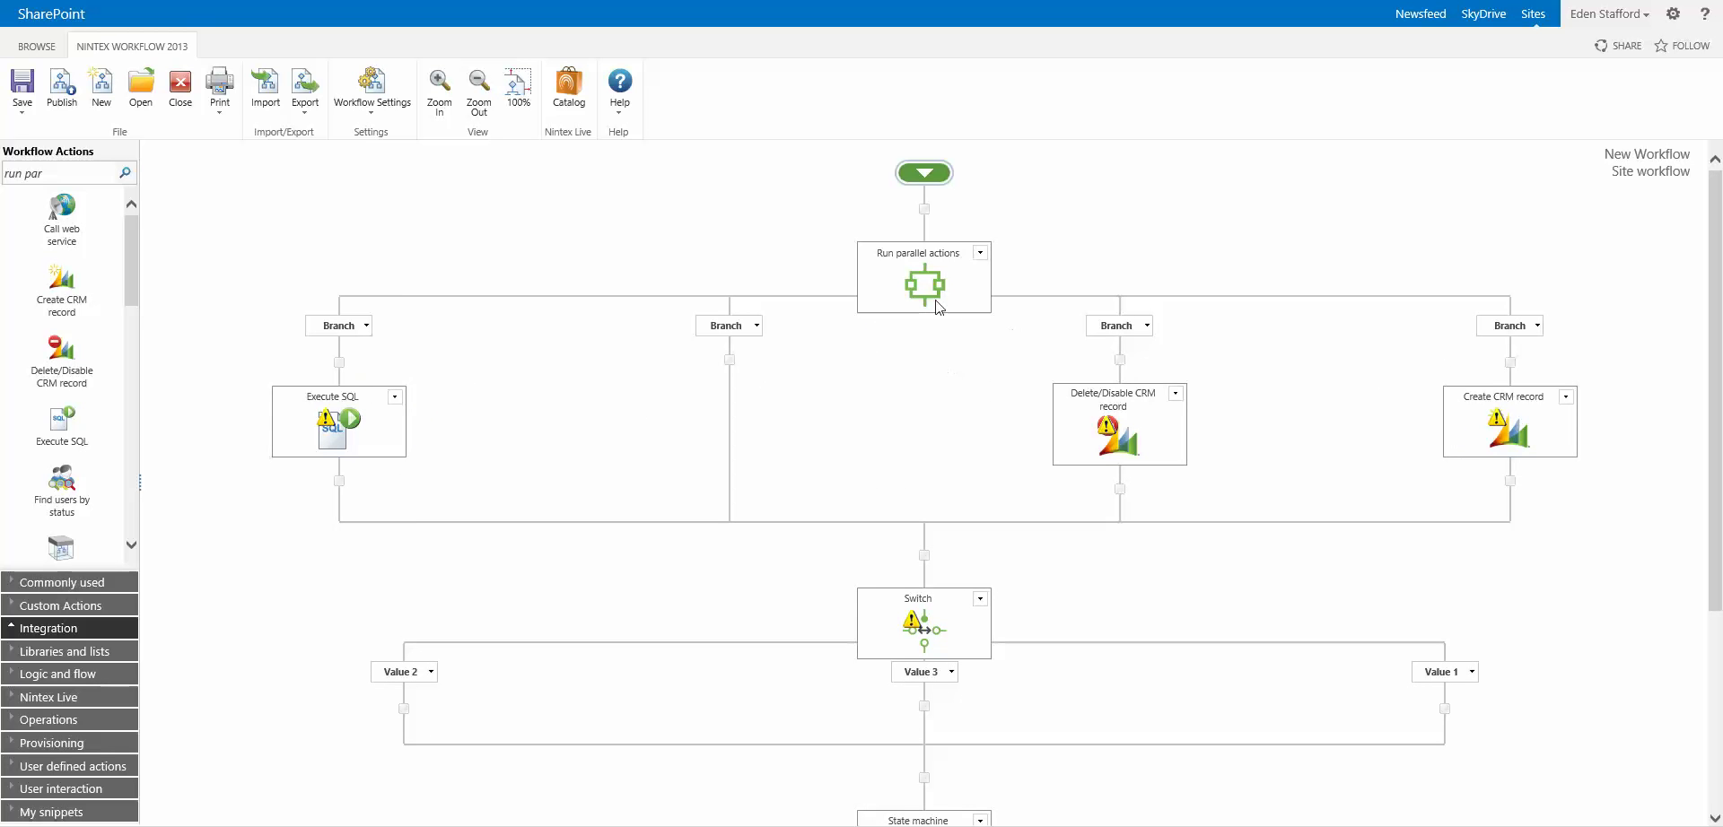
click(1147, 326)
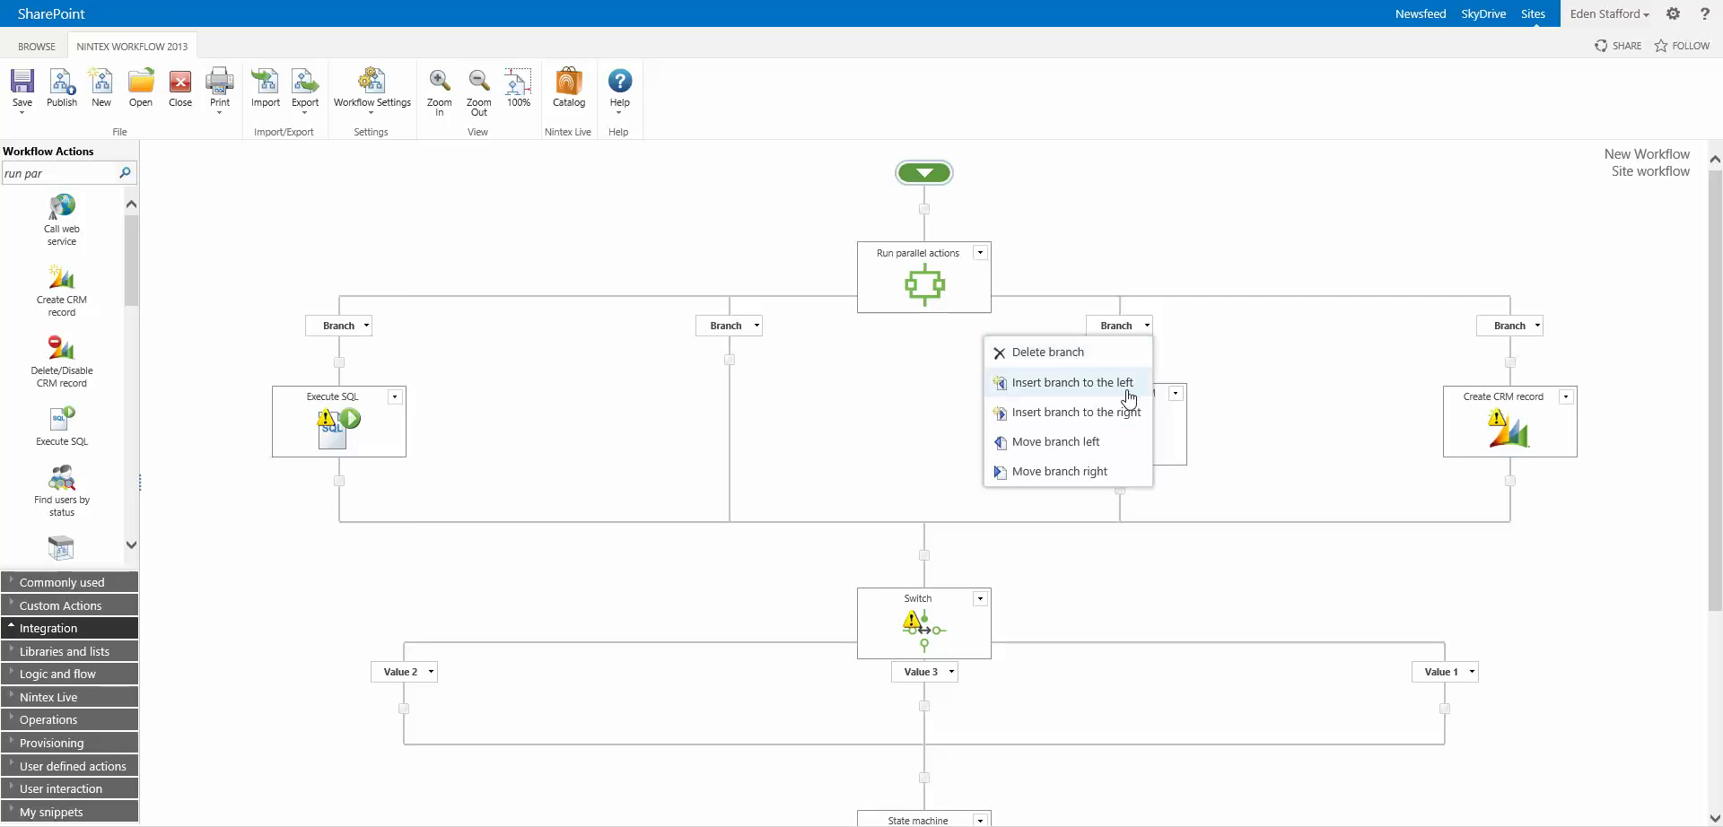
click(1109, 443)
click(756, 325)
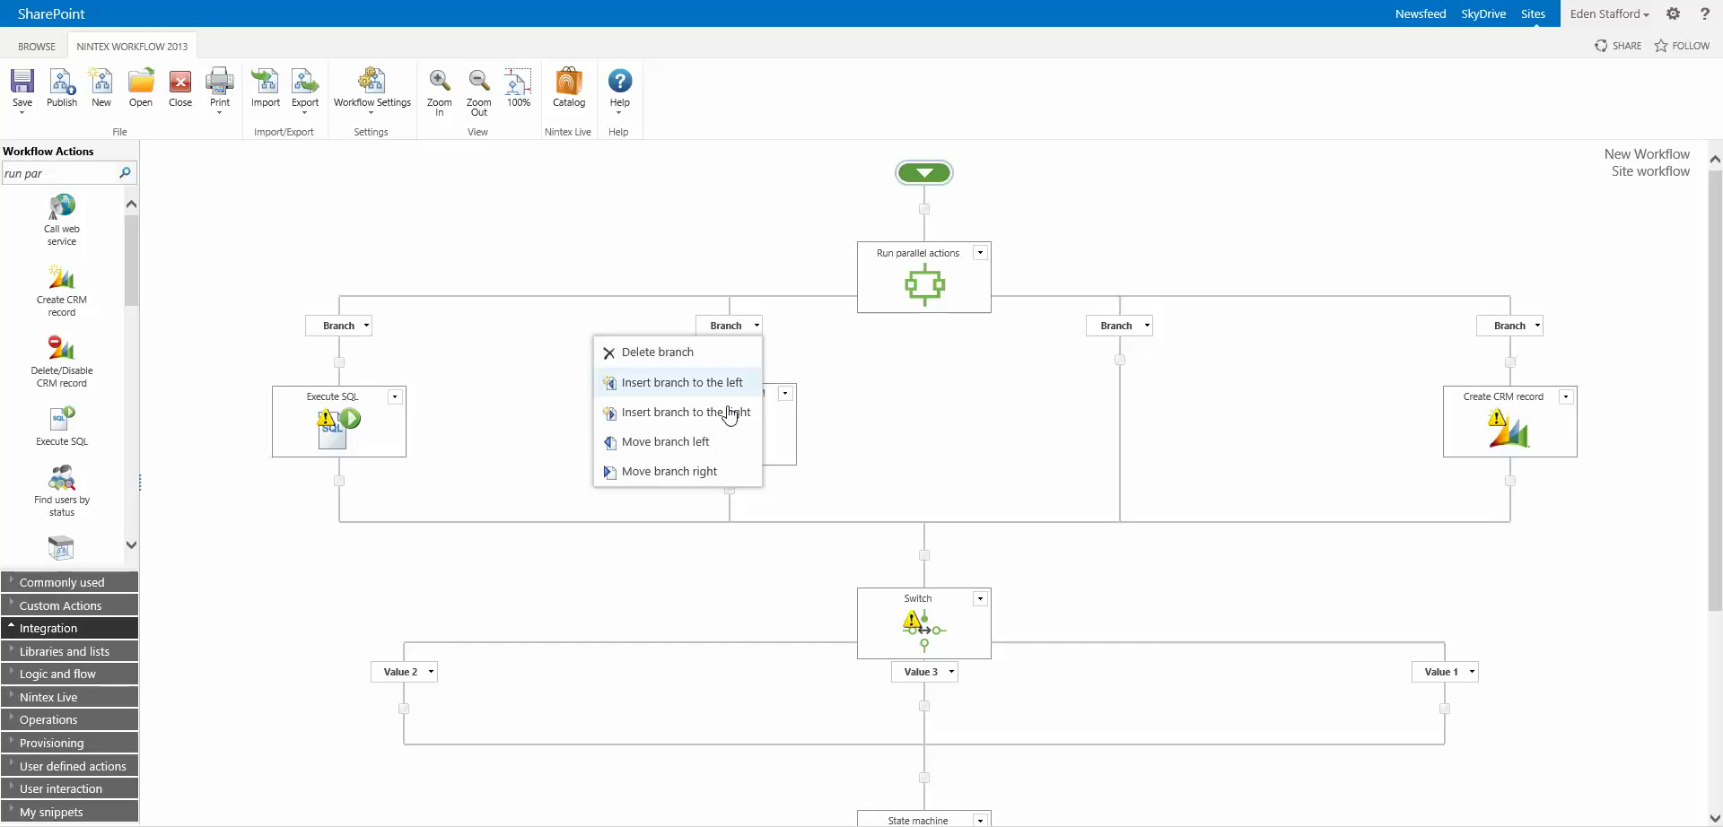
click(714, 441)
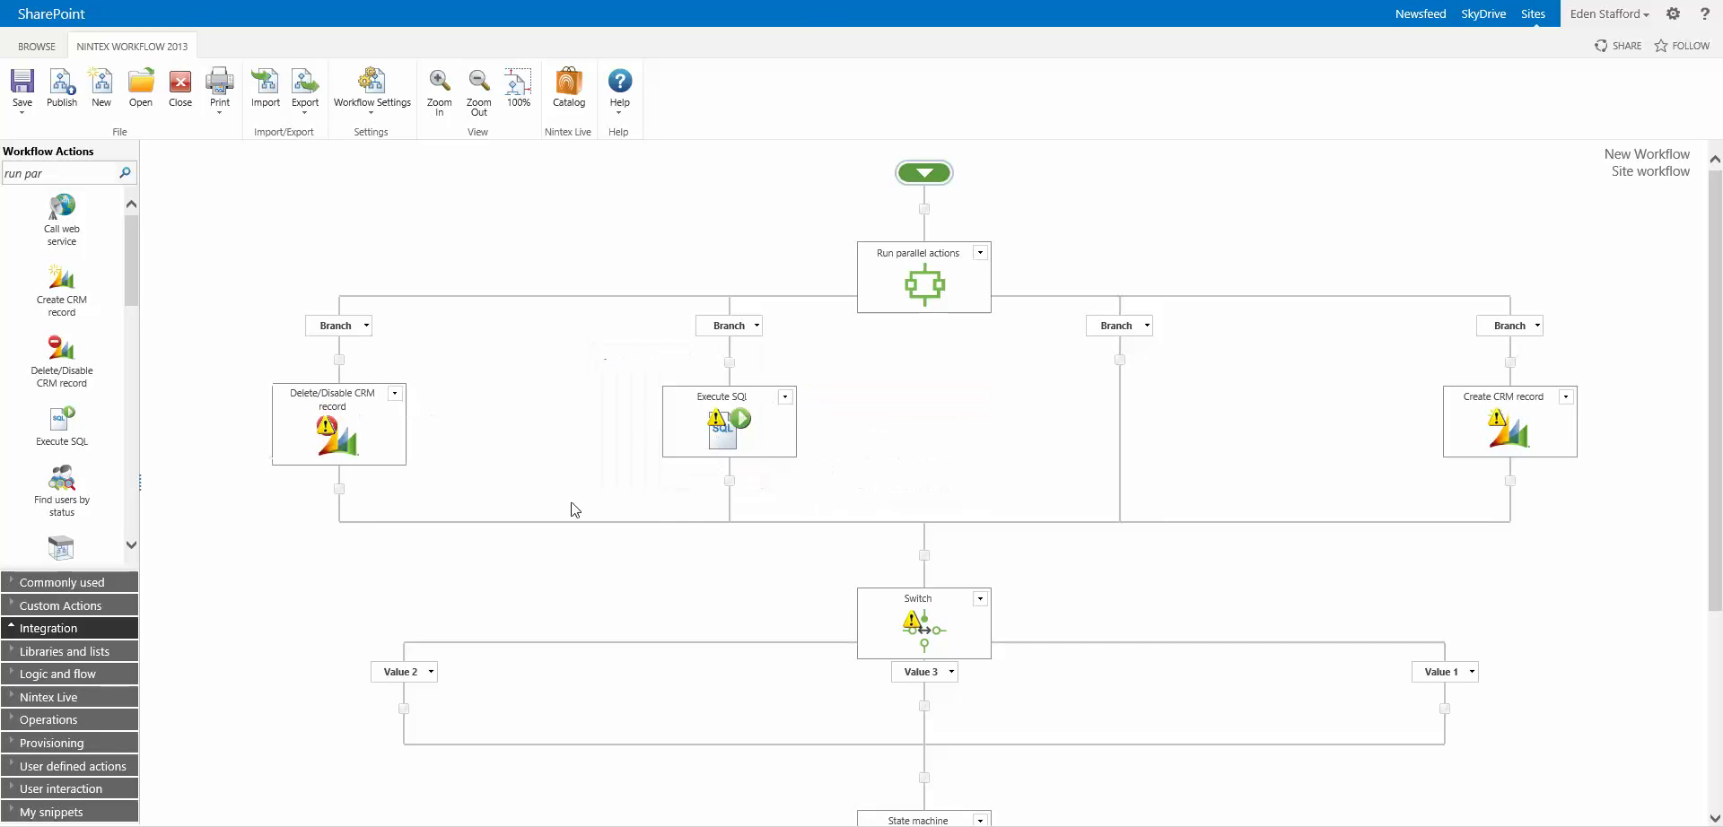
Step: Minimize both the Run parallel actions block and the Switch
click(981, 253)
click(897, 428)
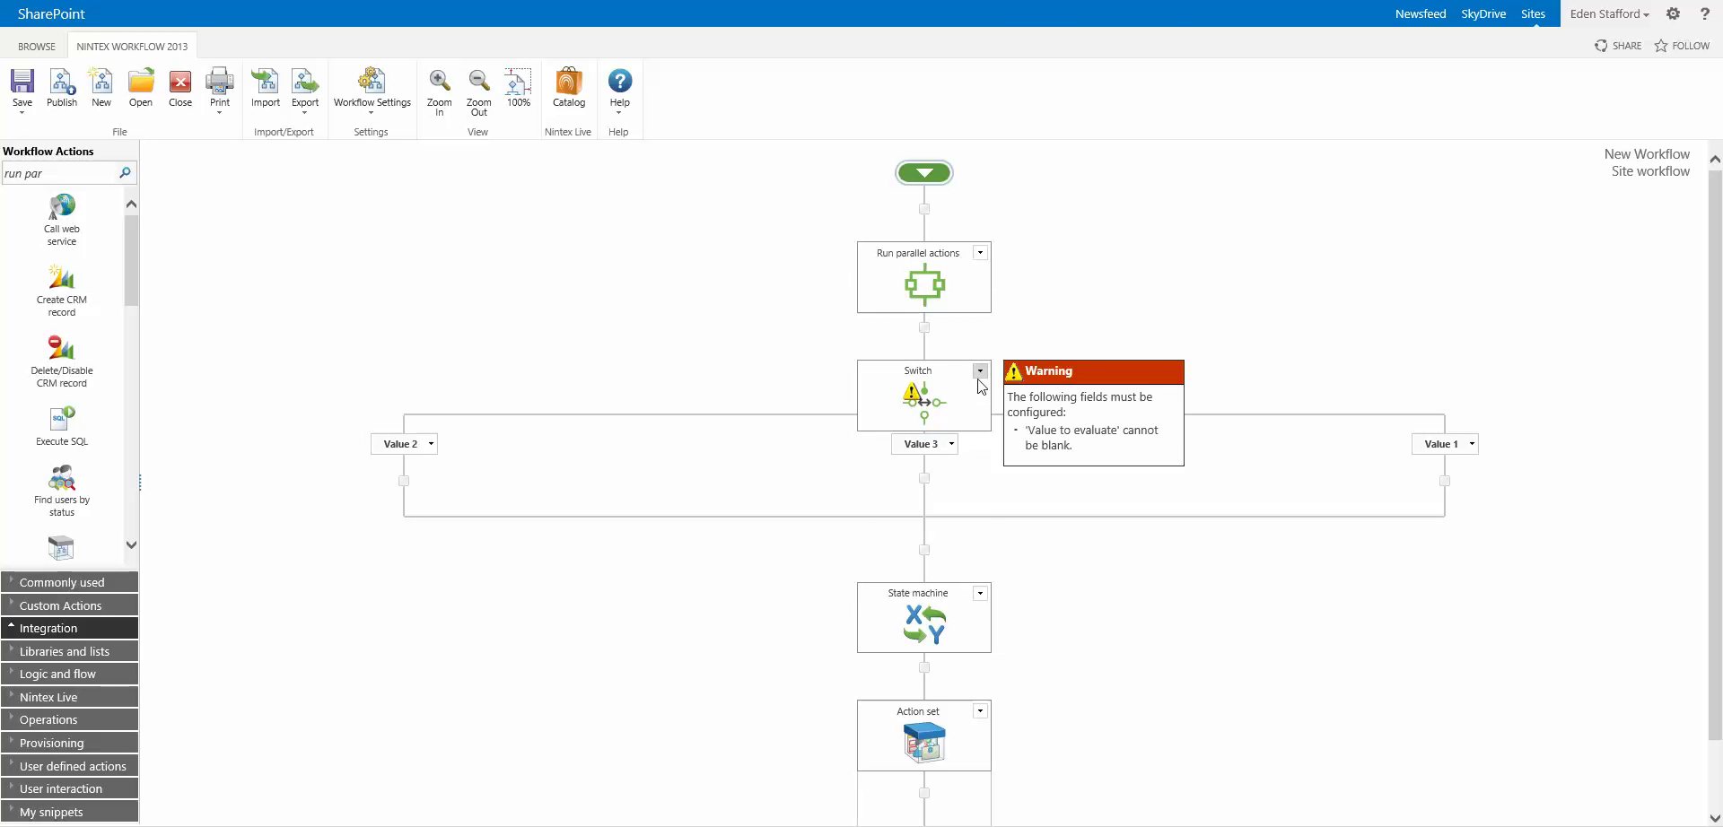
click(981, 371)
click(908, 516)
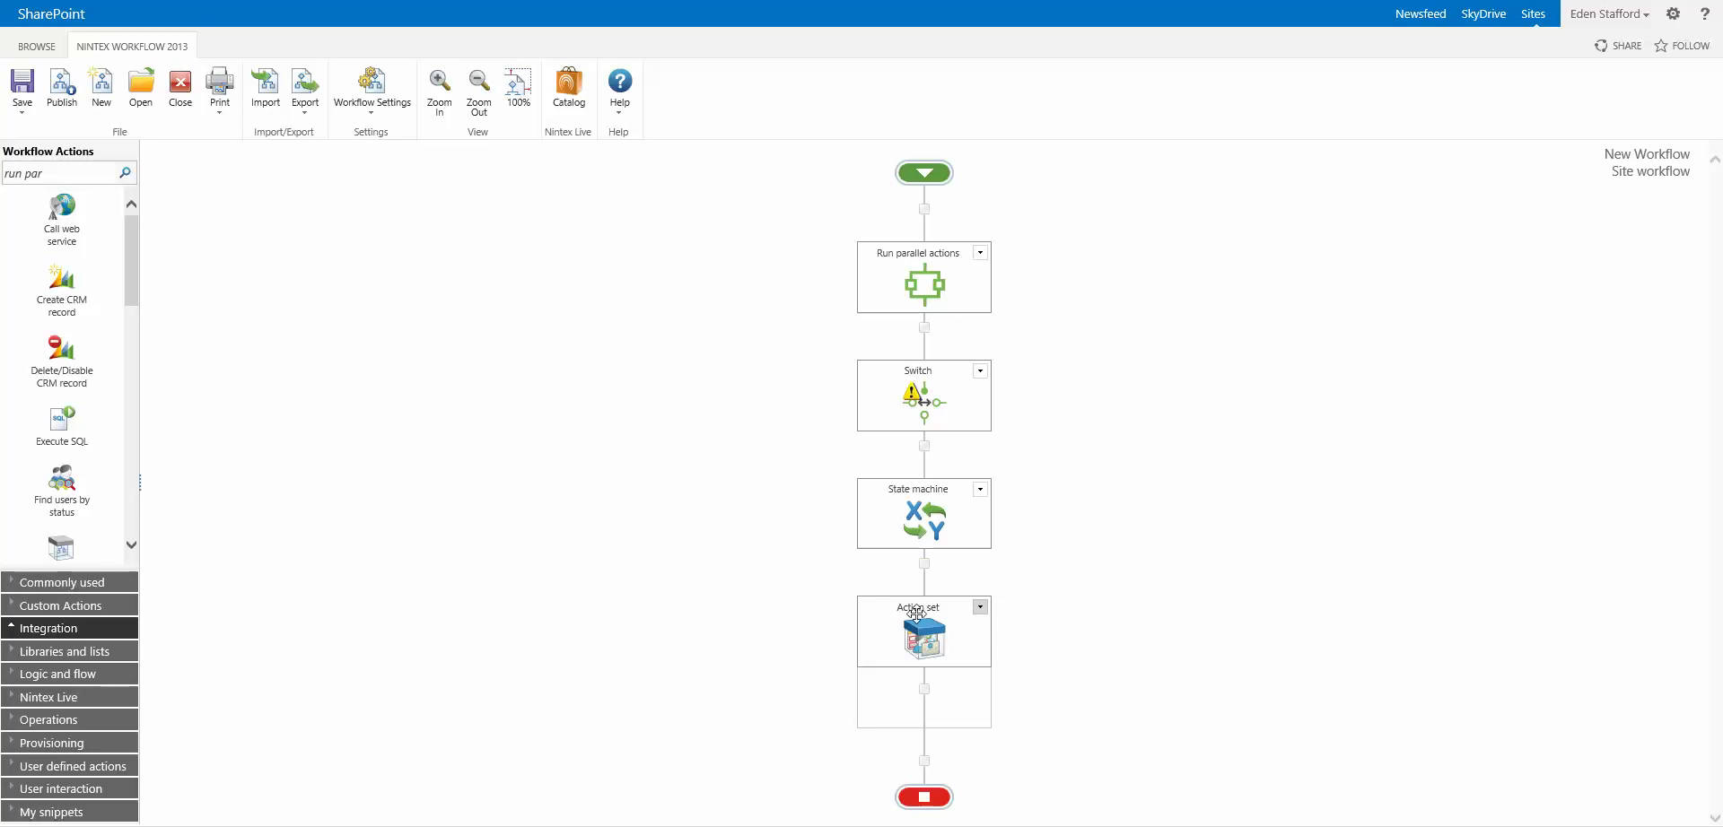
Step: Nest State machine, Switch and Run parallel actions inside the Action set, with Execute SQL below it
drag(938, 525, 924, 689)
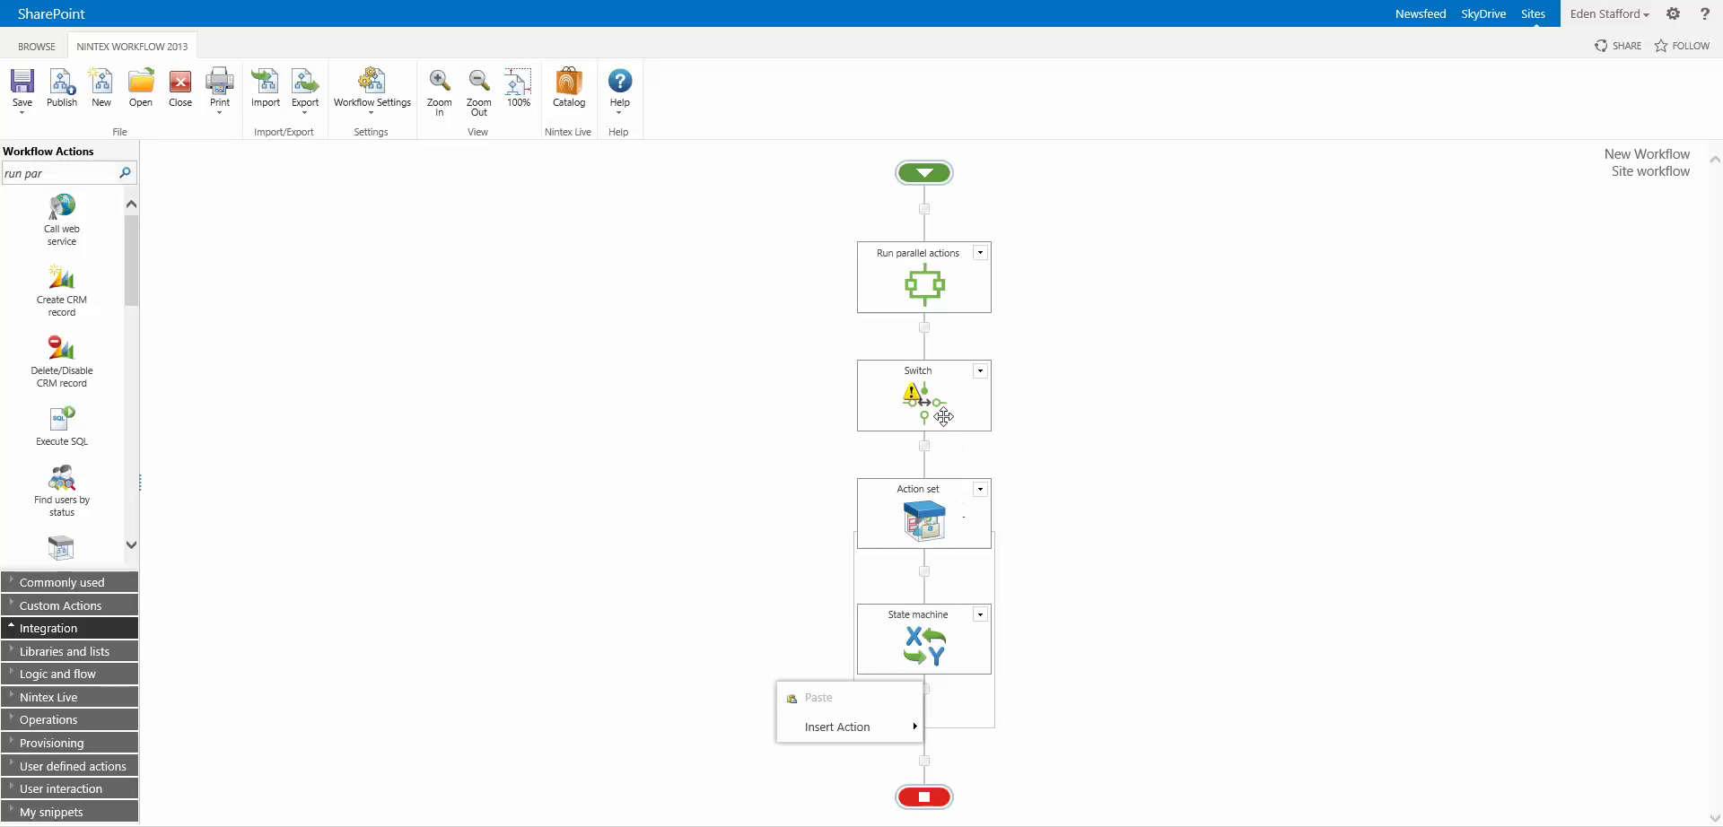
drag(944, 416, 933, 571)
drag(933, 286, 928, 467)
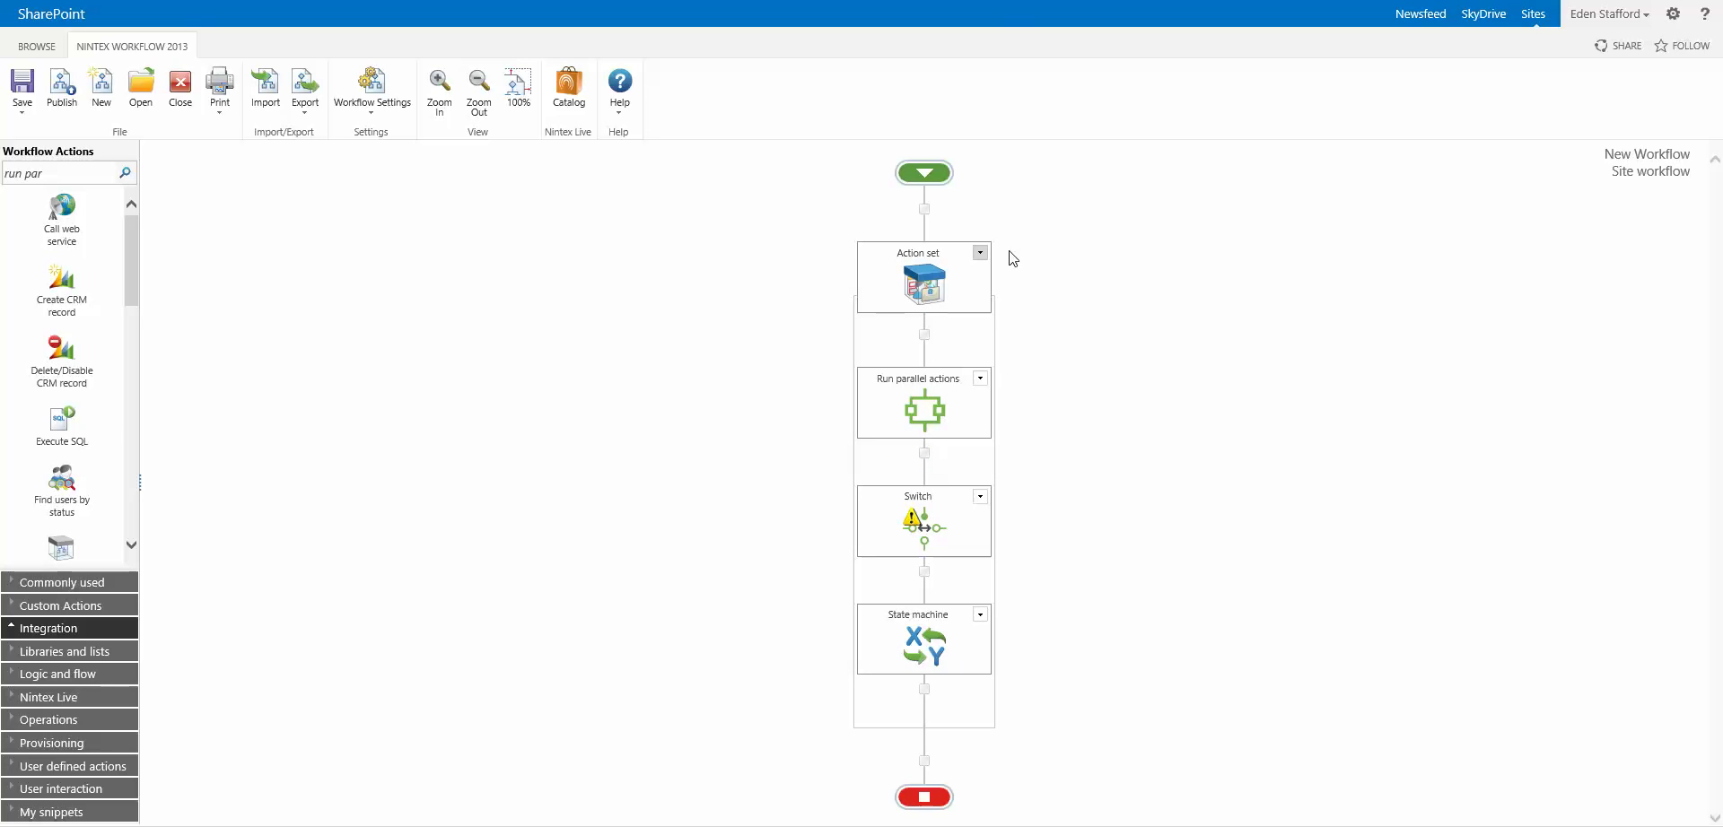
drag(93, 418, 924, 761)
Step: Minimize the Action set, expand it to check its contents, then minimize it again
scroll(1085, 386, down, 1)
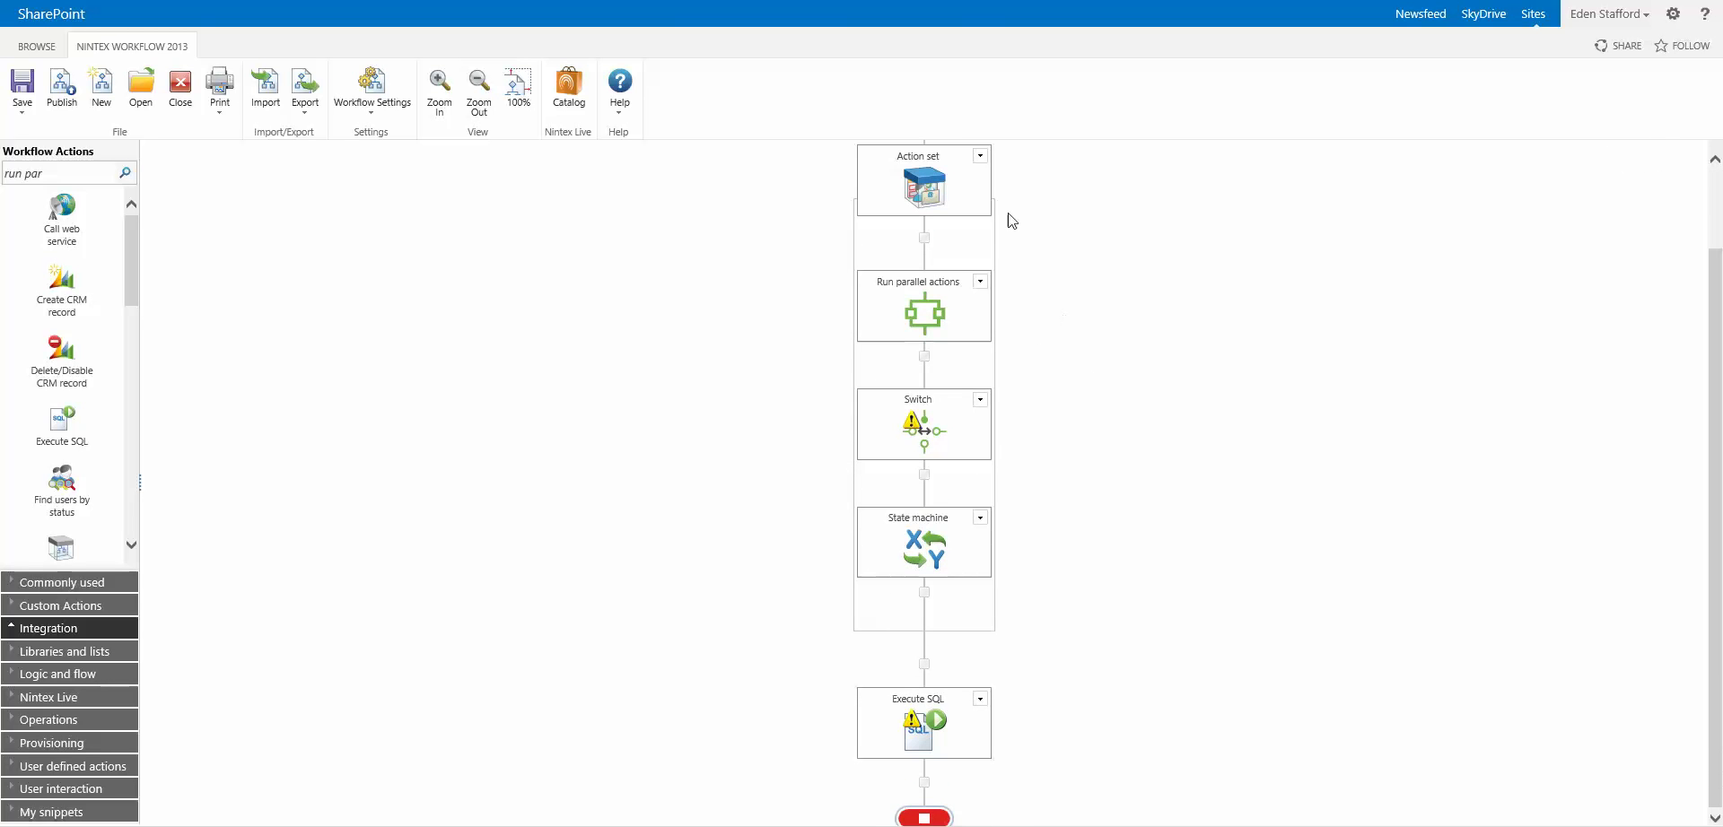
click(979, 158)
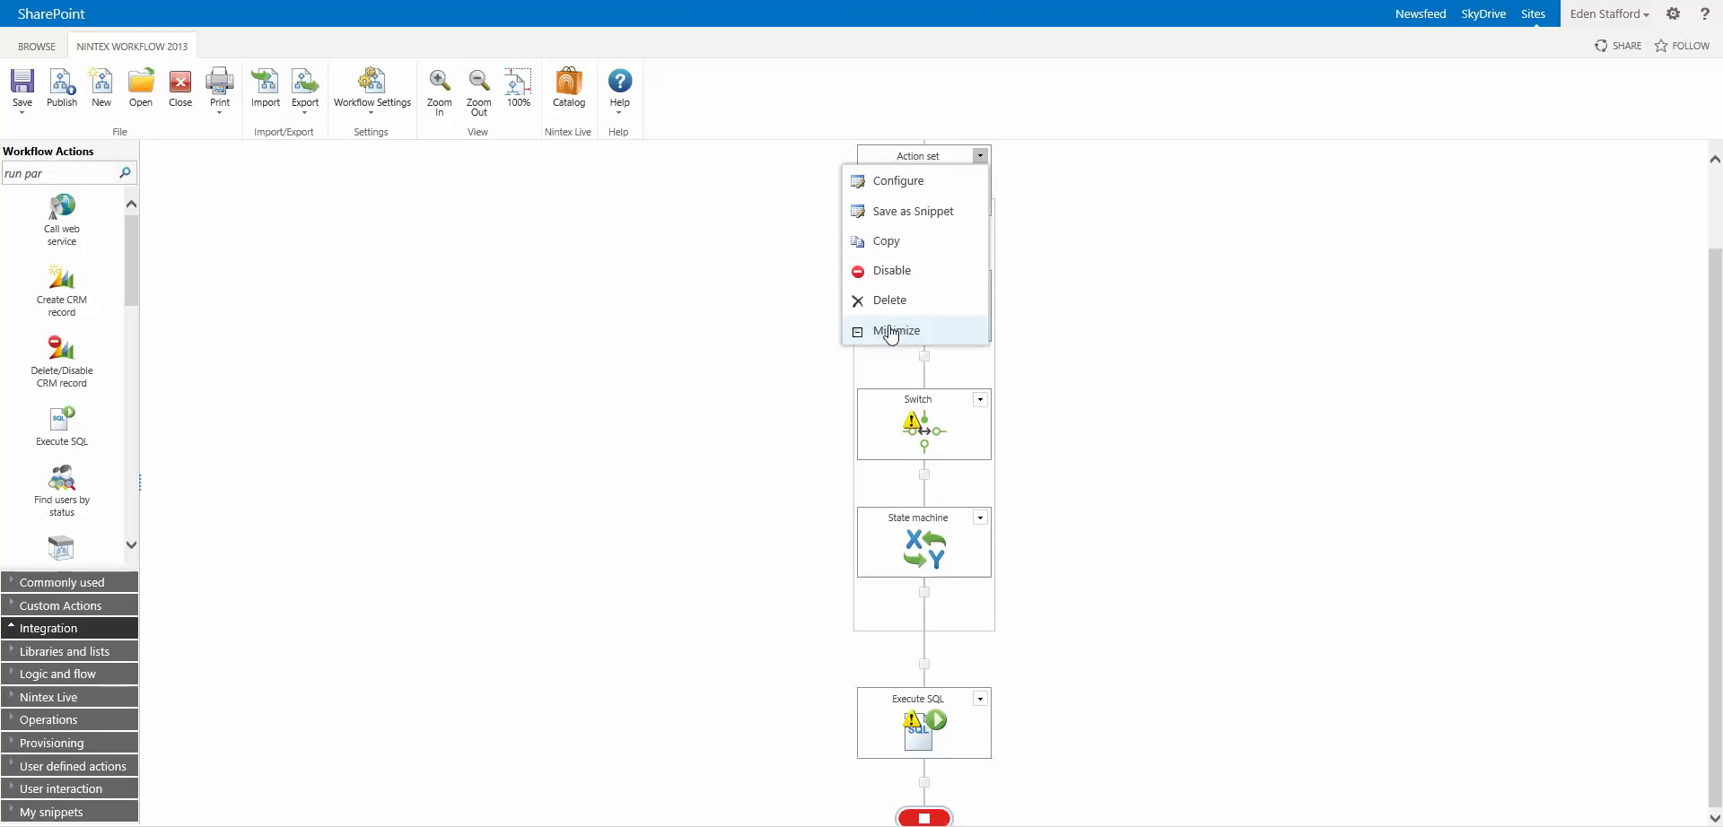
click(943, 331)
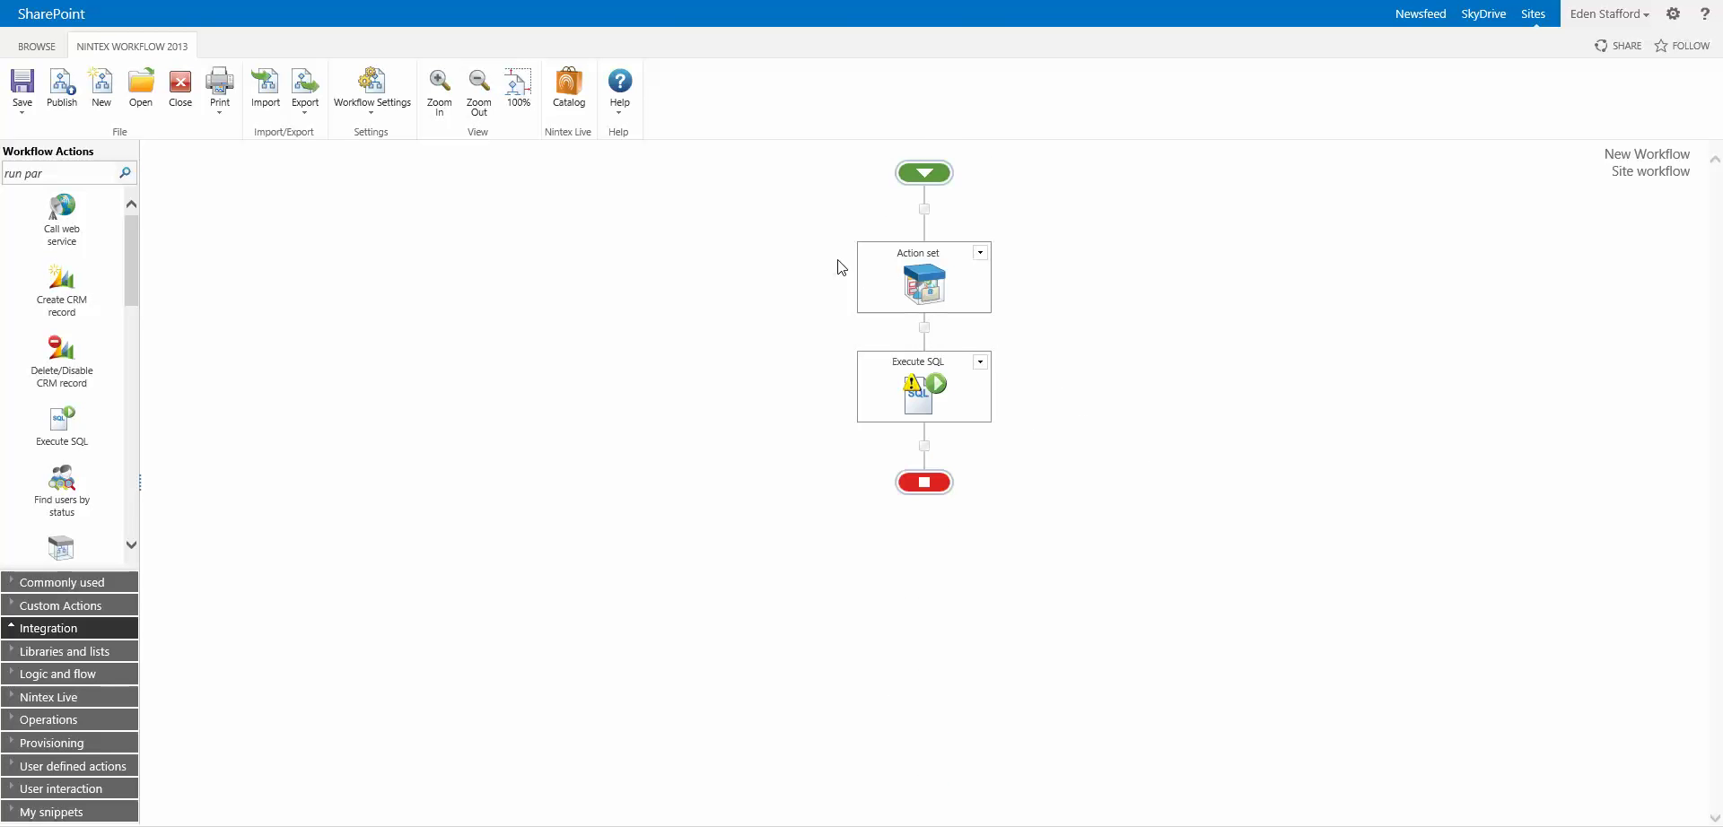
click(979, 253)
click(990, 405)
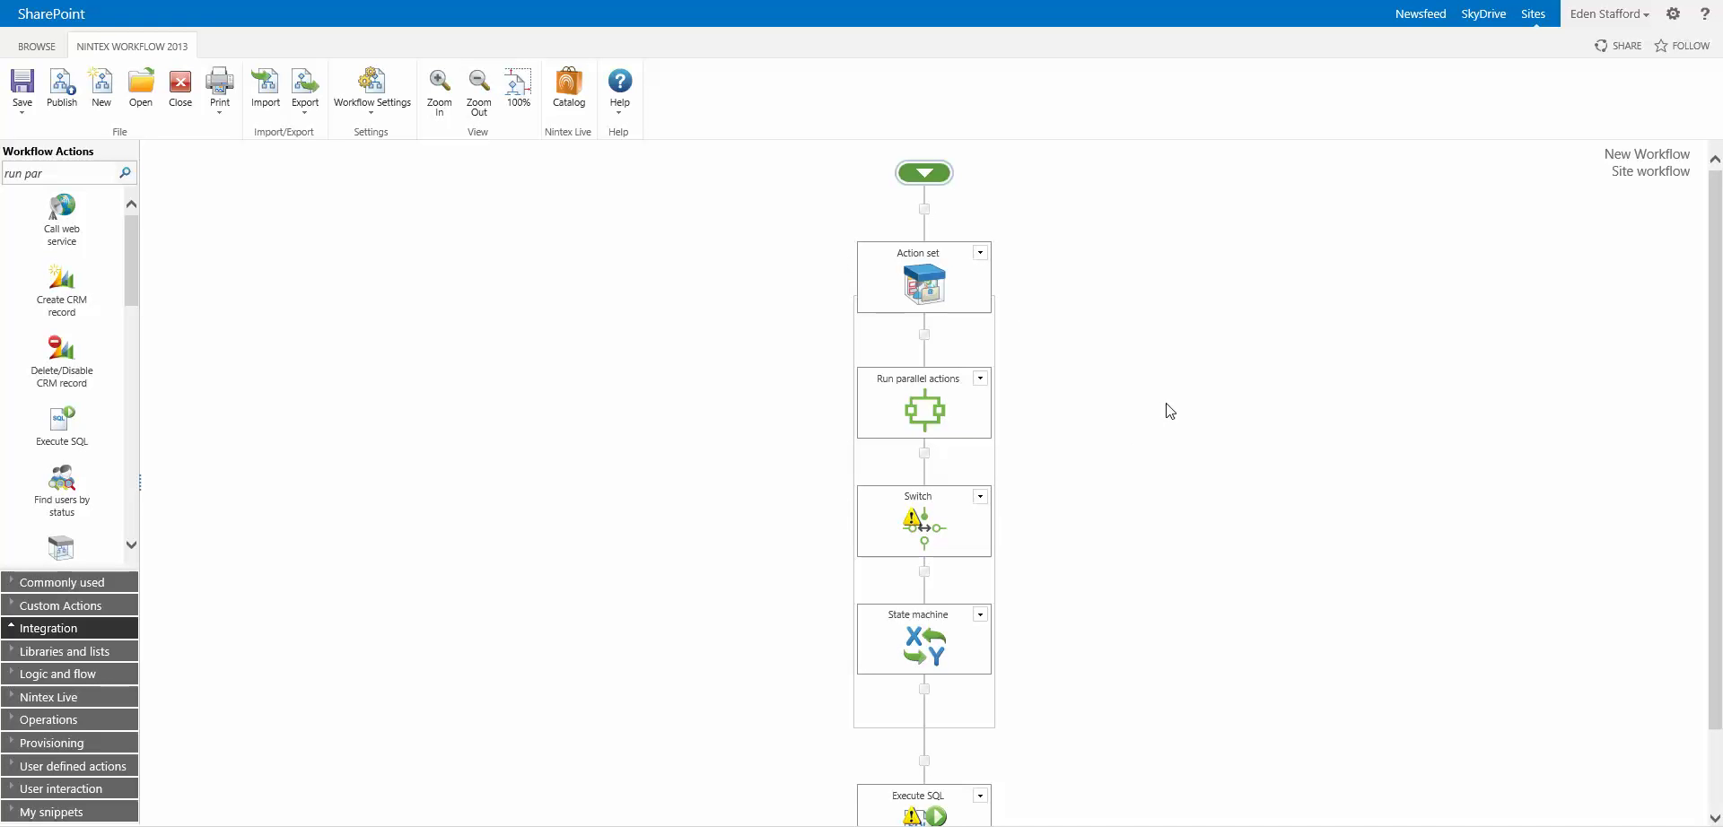
click(980, 252)
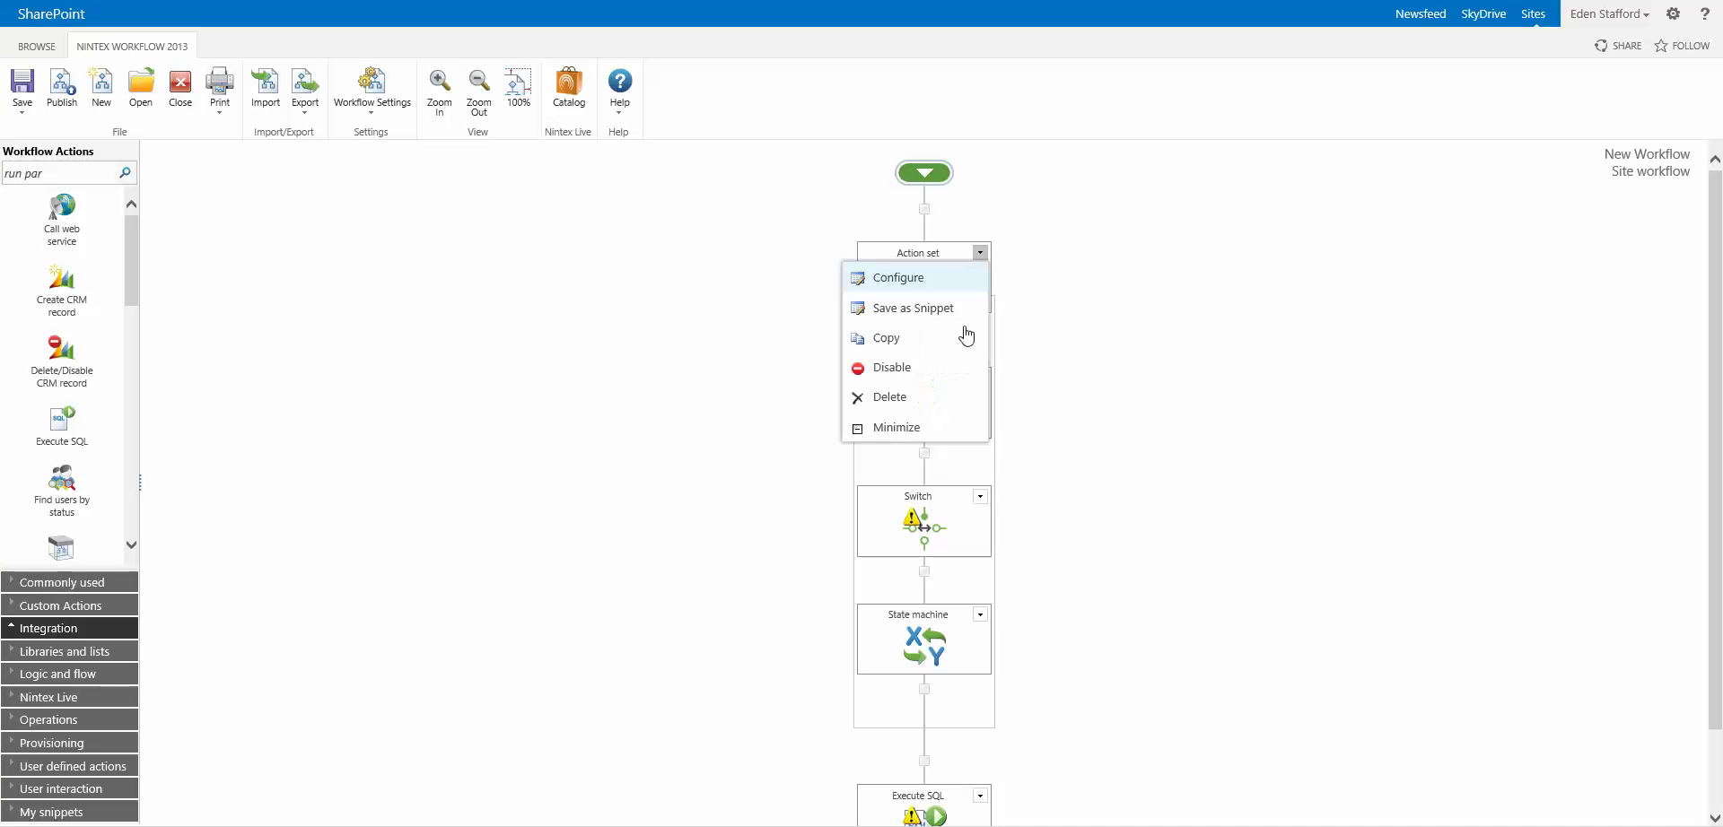
click(933, 428)
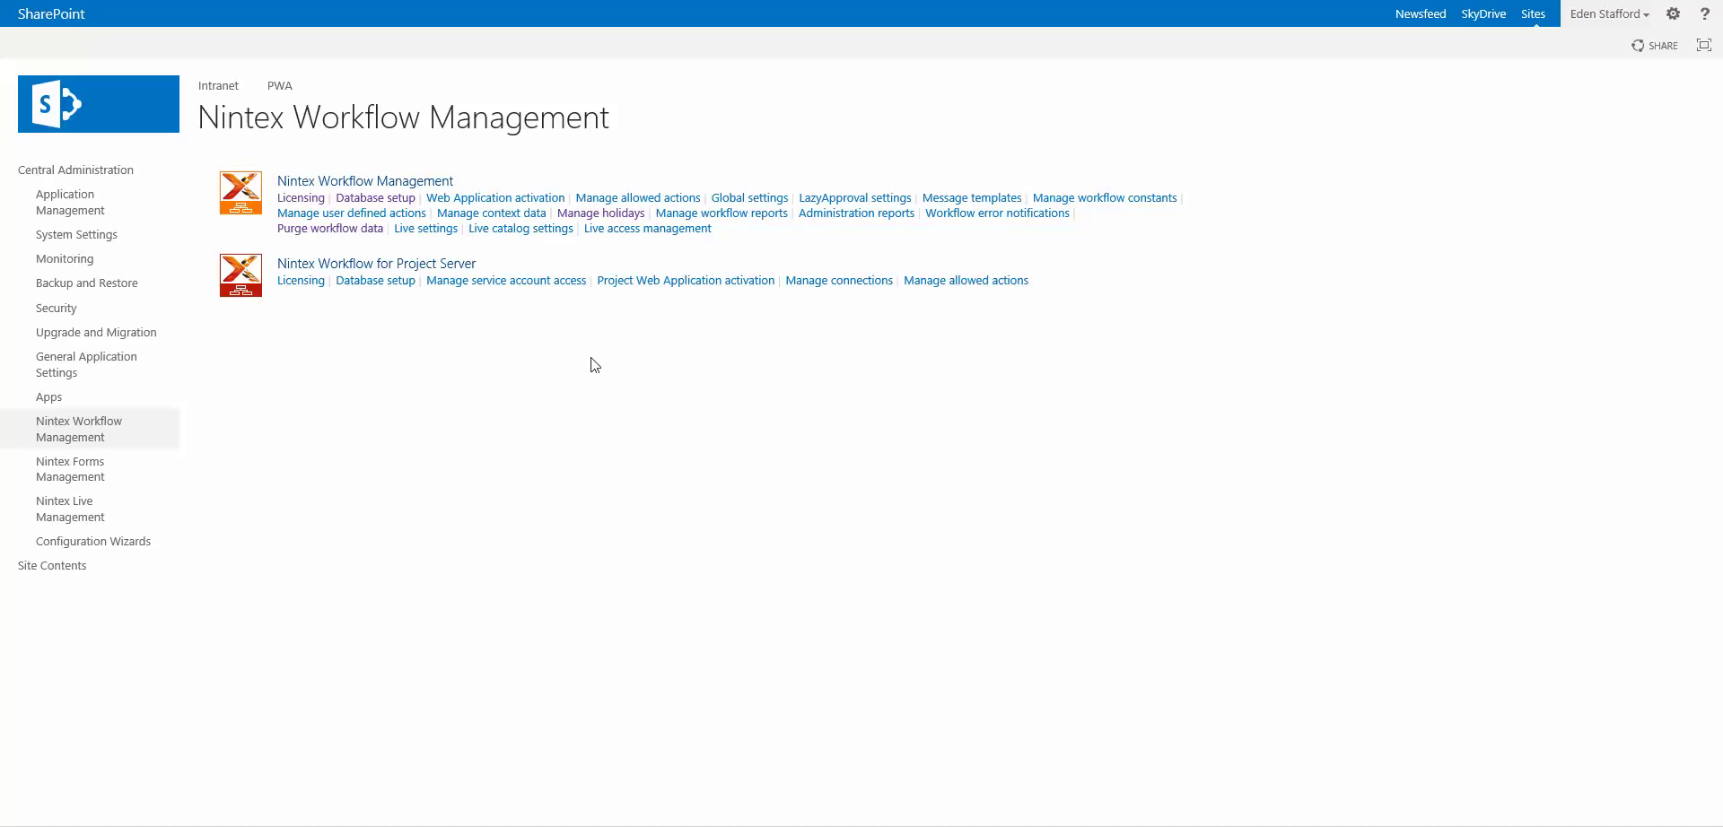
Step: Create a new holiday named 'Memorial Day' dated June 2, 2014, left as Annual, and save it
click(599, 212)
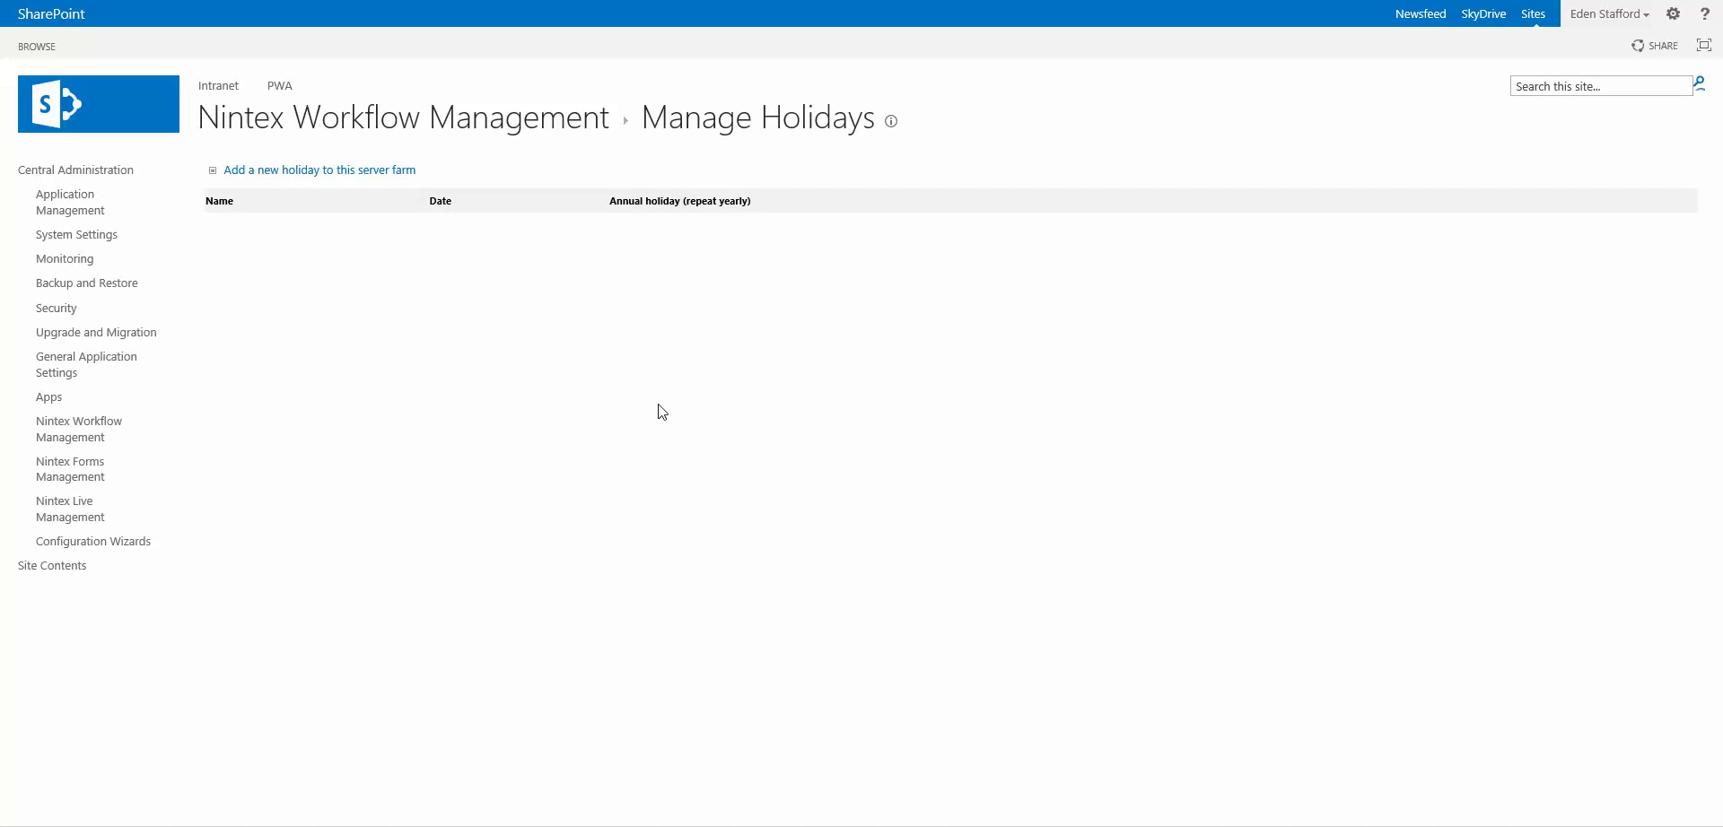
click(280, 171)
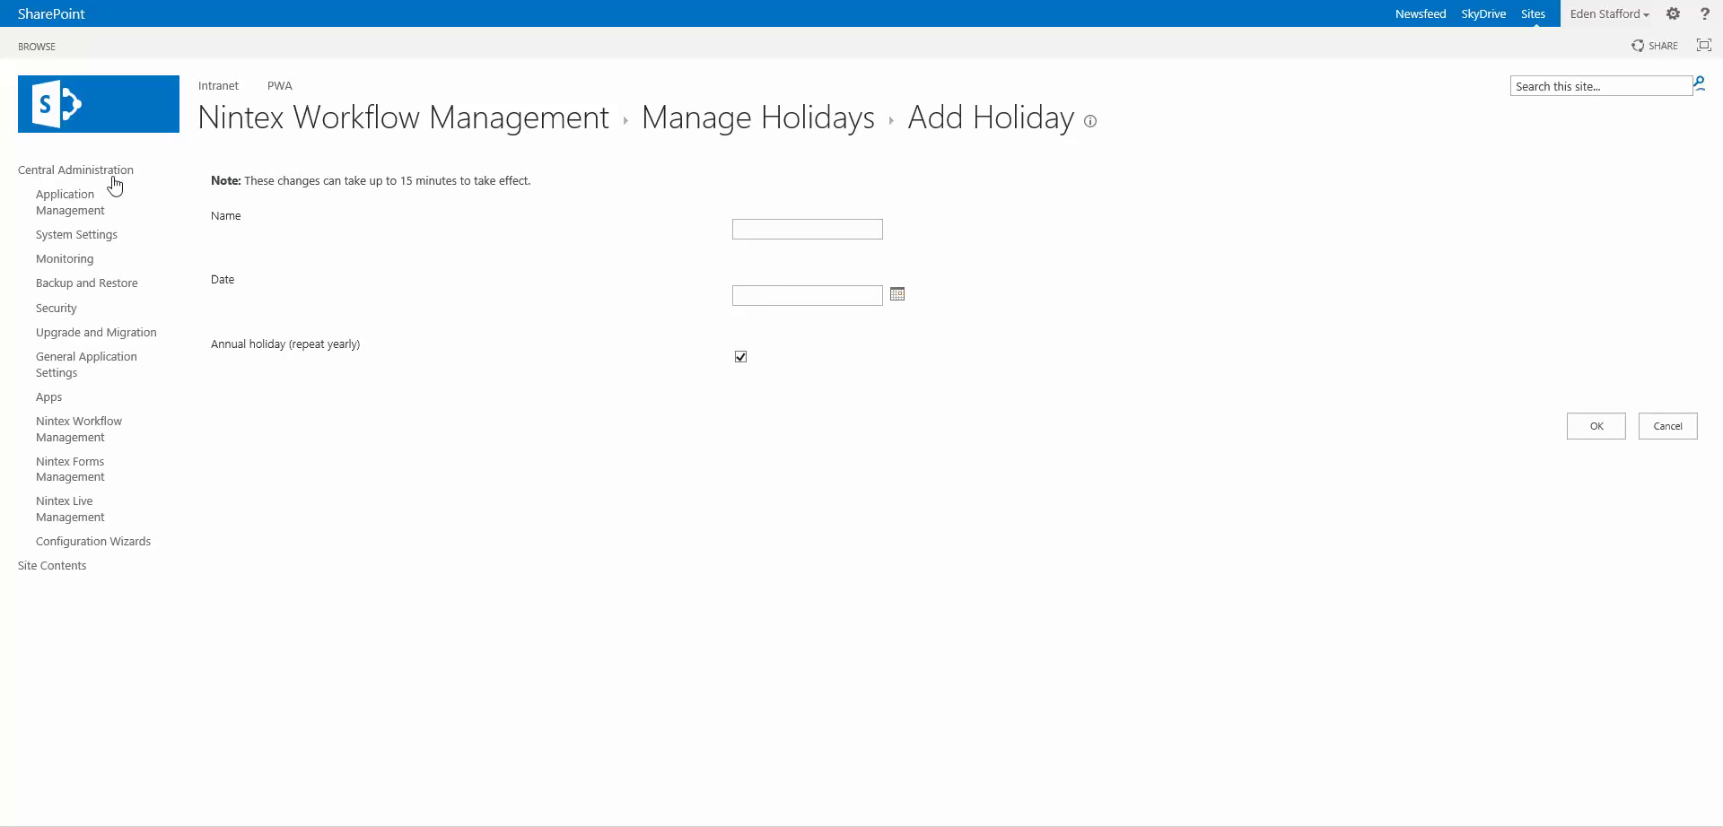
click(803, 234)
text(Memorial Day)
click(897, 294)
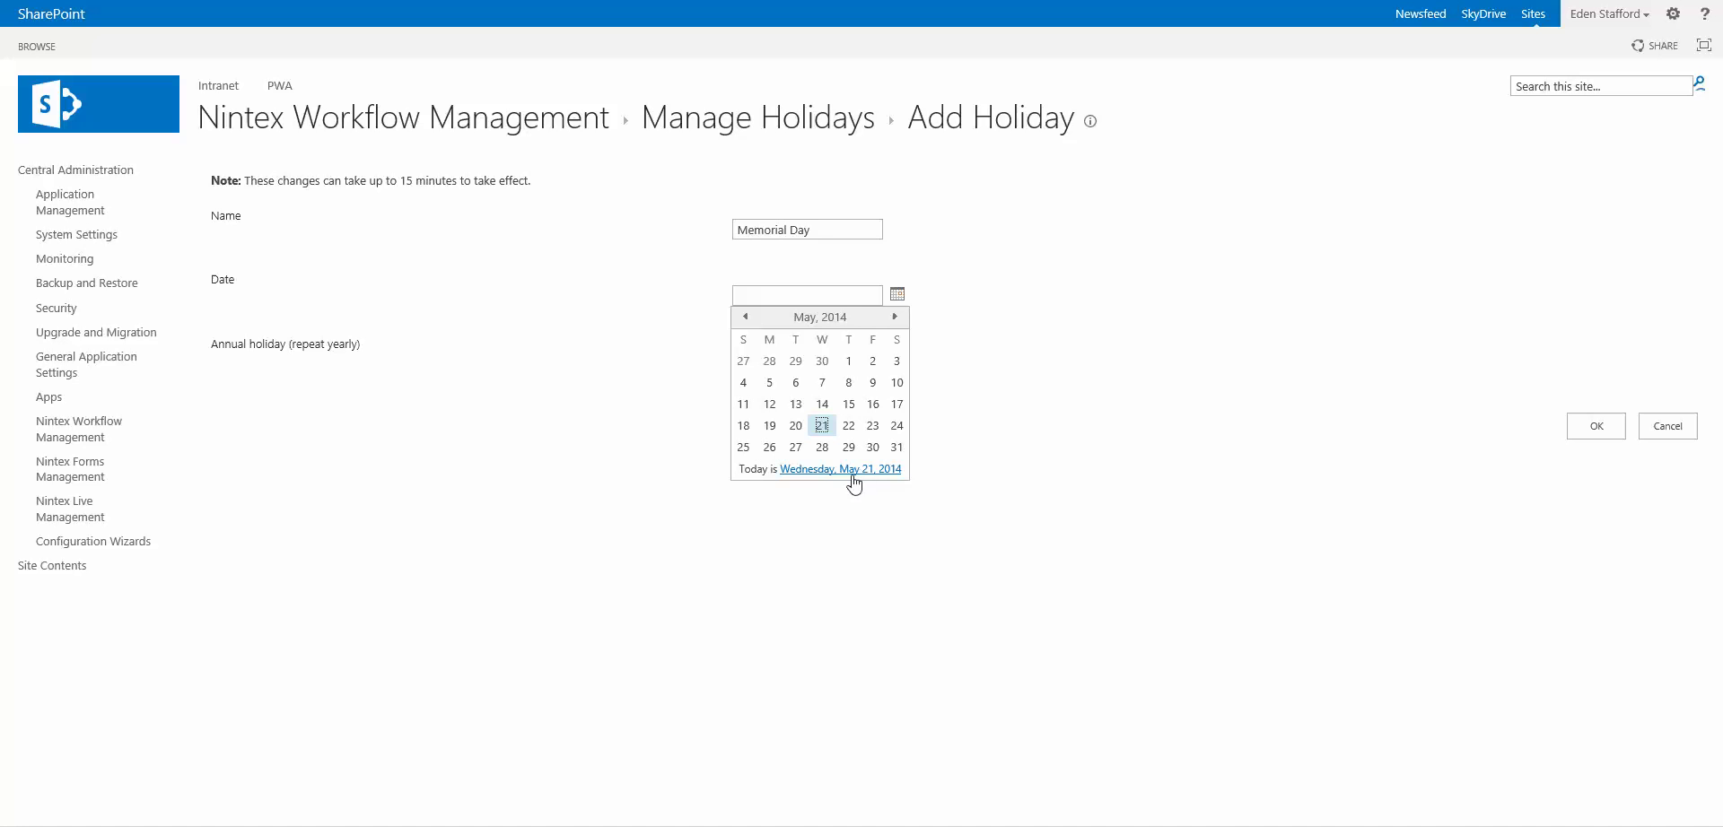
click(894, 316)
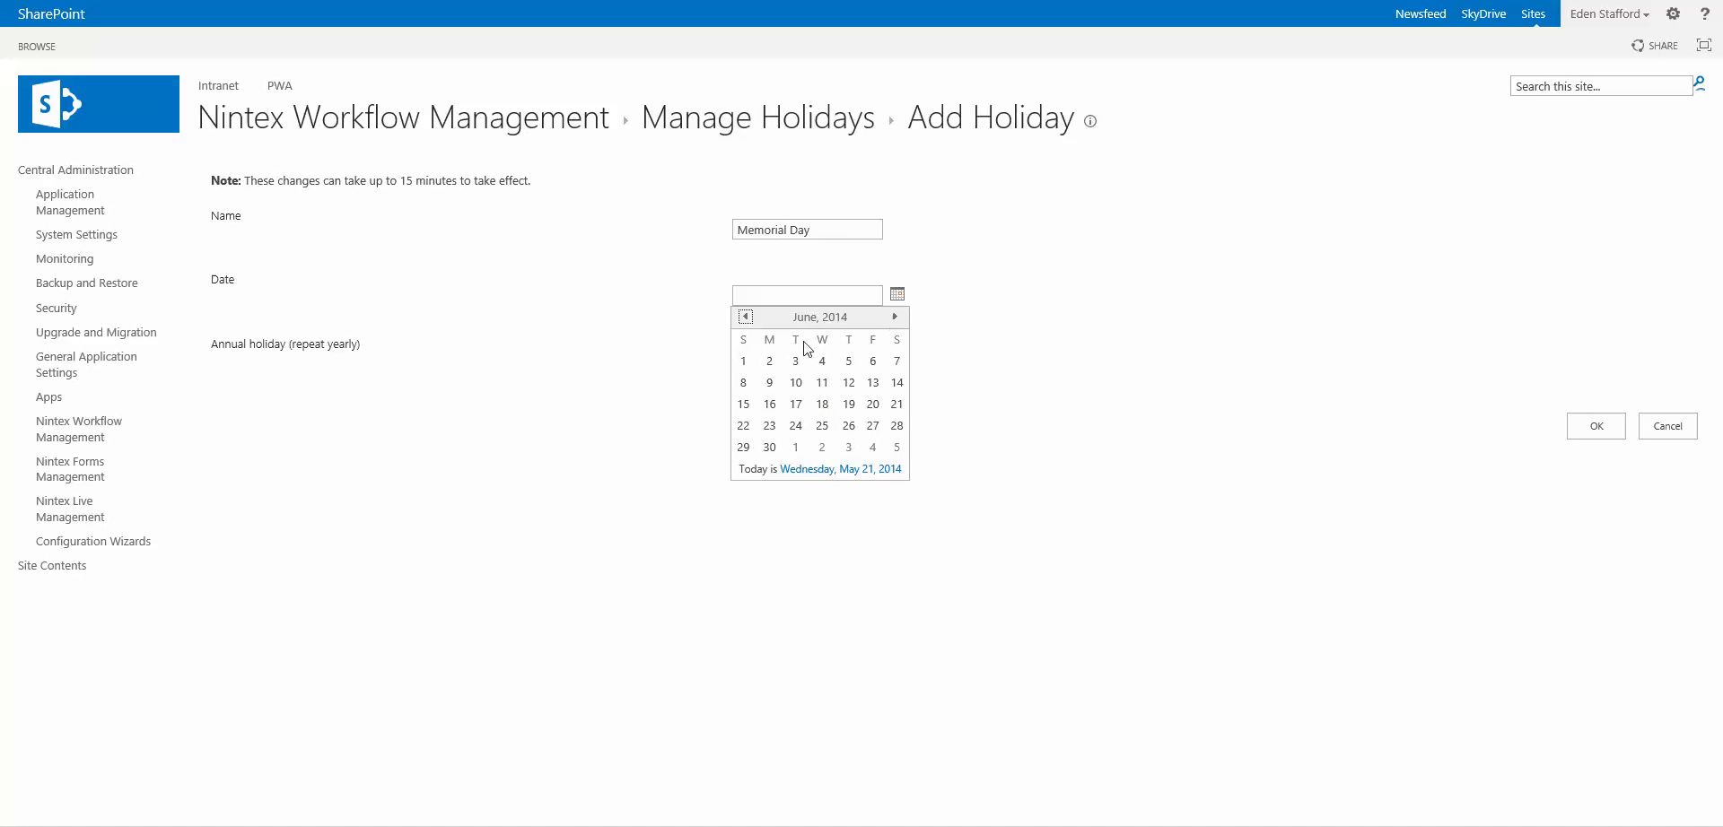
click(769, 363)
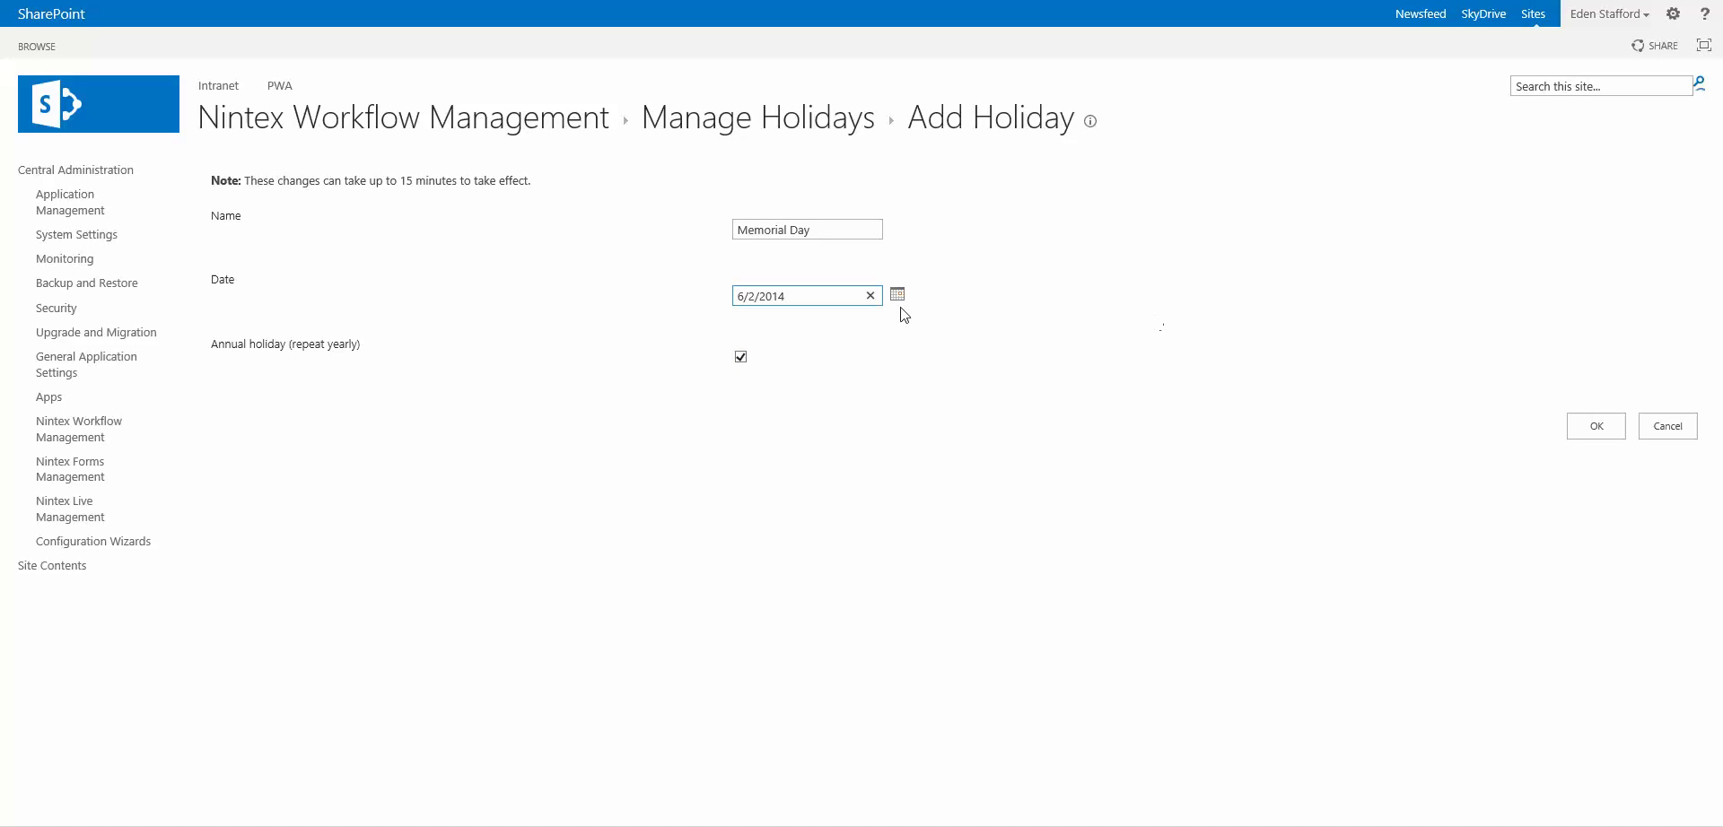
click(1605, 430)
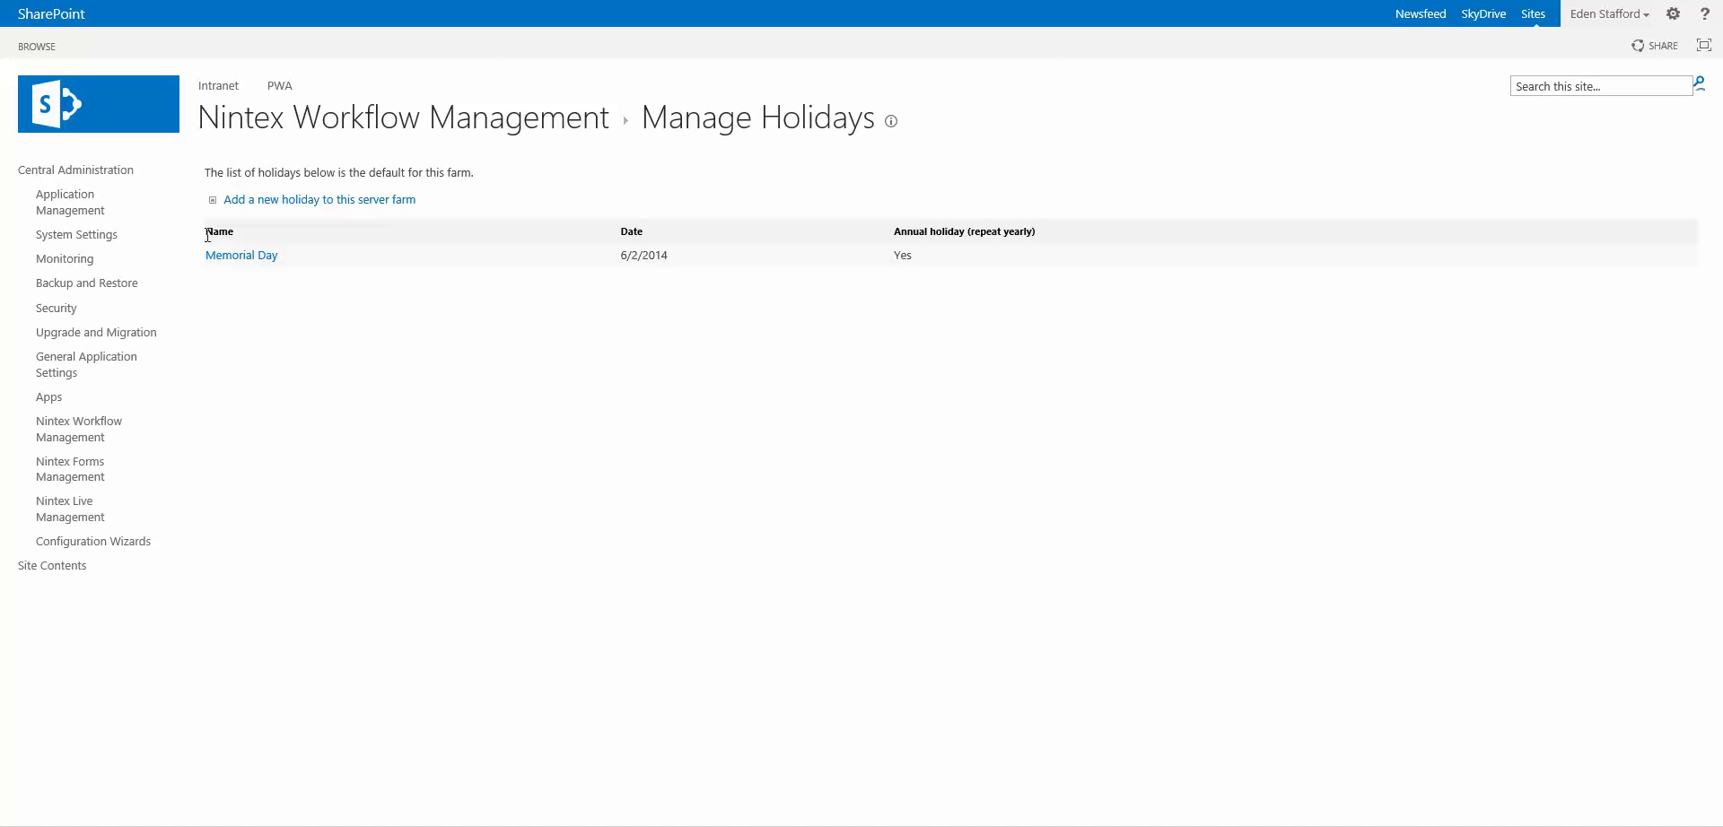